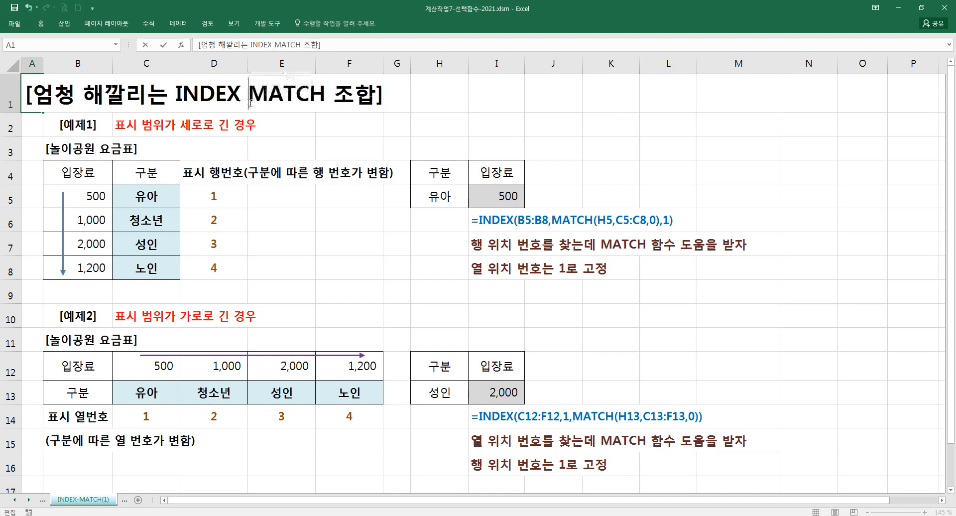
Step: Add a + between INDEX and MATCH in the A1 heading so it reads "[엄청 해깔리는 INDEX + MATCH 조합]"
{"action": "left_click", "coordinate": [253, 148]}
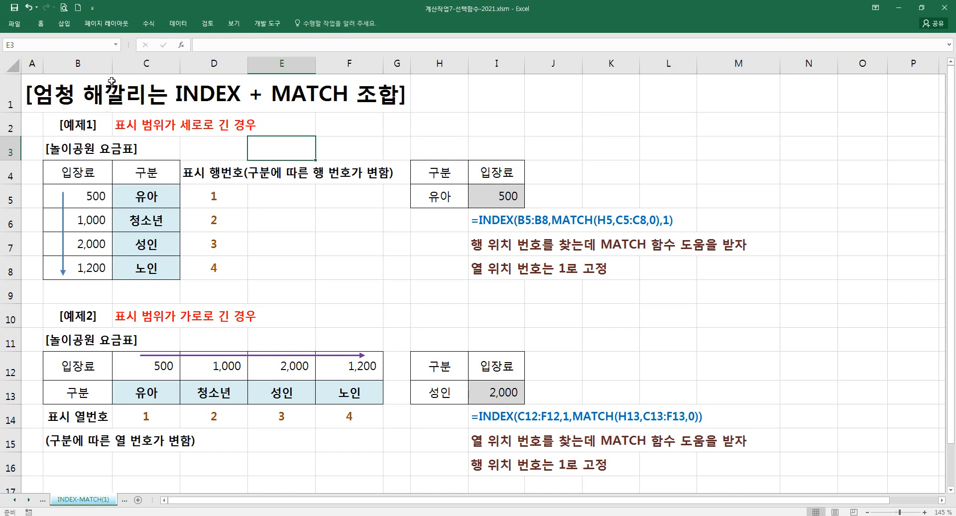
{"action": "left_click", "coordinate": [251, 221]}
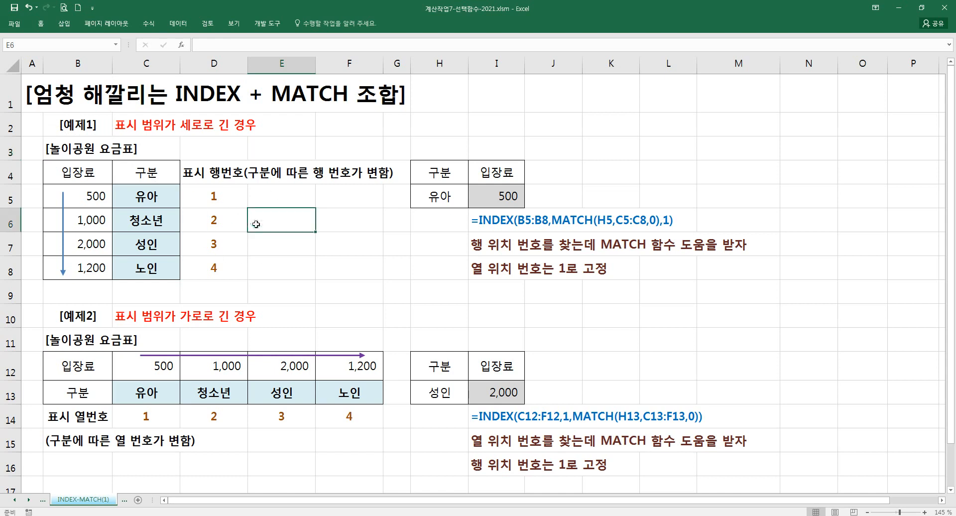
Step: Examine the fare table in B4:C8 and the admission-fee lookup formula in I5
{"action": "scroll", "coordinate": [256, 224], "scroll_direction": "up", "scroll_amount": 1}
{"action": "left_click_drag", "start_coordinate": [232, 227], "coordinate": [37, 244]}
{"action": "left_click", "coordinate": [179, 253]}
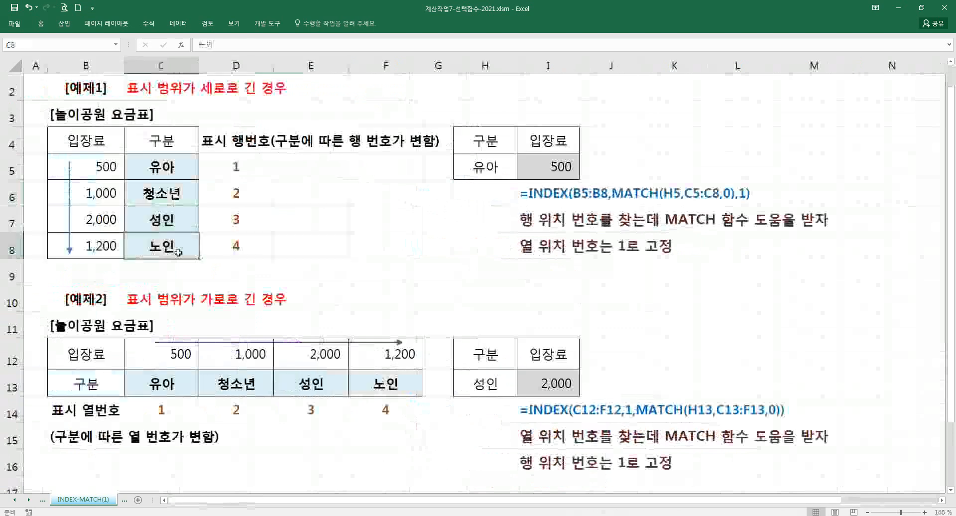
{"action": "scroll", "coordinate": [184, 255], "scroll_direction": "up", "scroll_amount": 1}
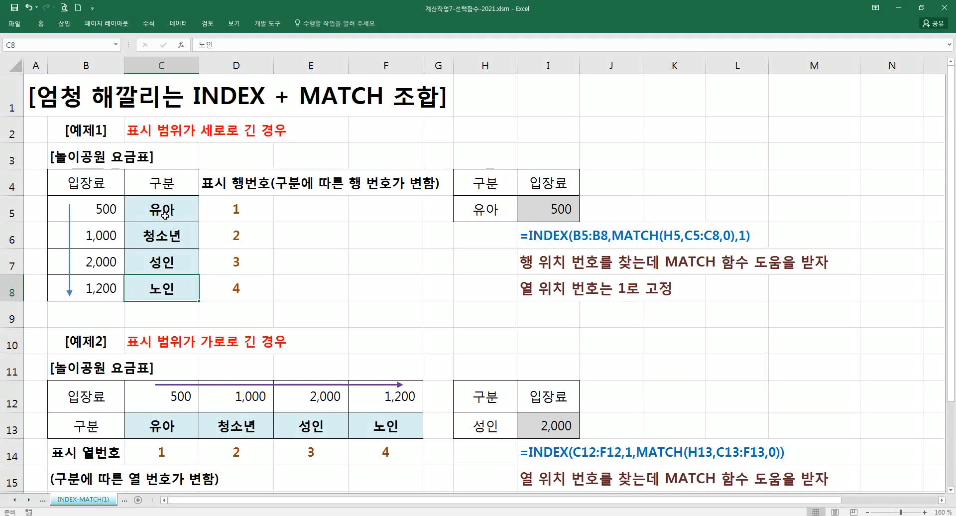
{"action": "left_click_drag", "start_coordinate": [88, 185], "coordinate": [173, 288]}
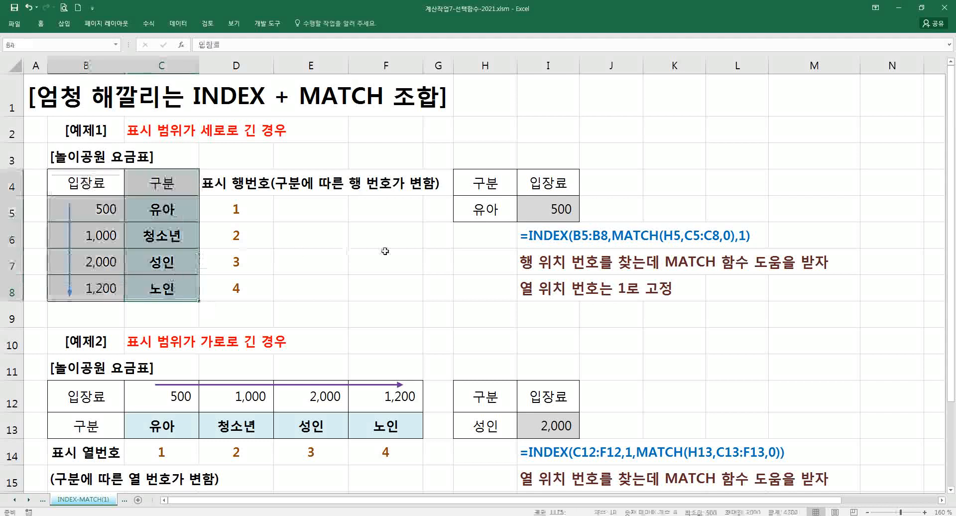
{"action": "left_click", "coordinate": [486, 209]}
{"action": "left_click", "coordinate": [560, 215]}
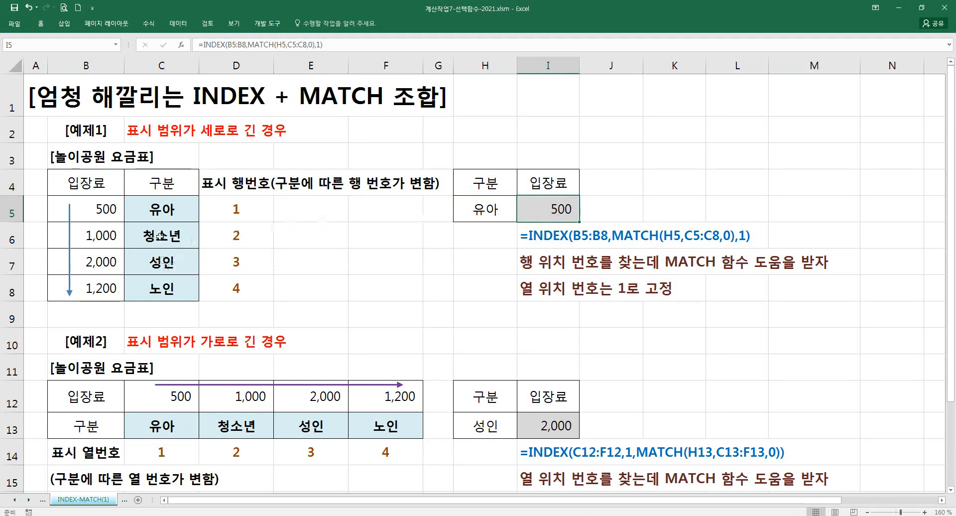
Step: Choose 청소년 as the category in H5 from its list of allowed values
{"action": "left_click", "coordinate": [485, 209]}
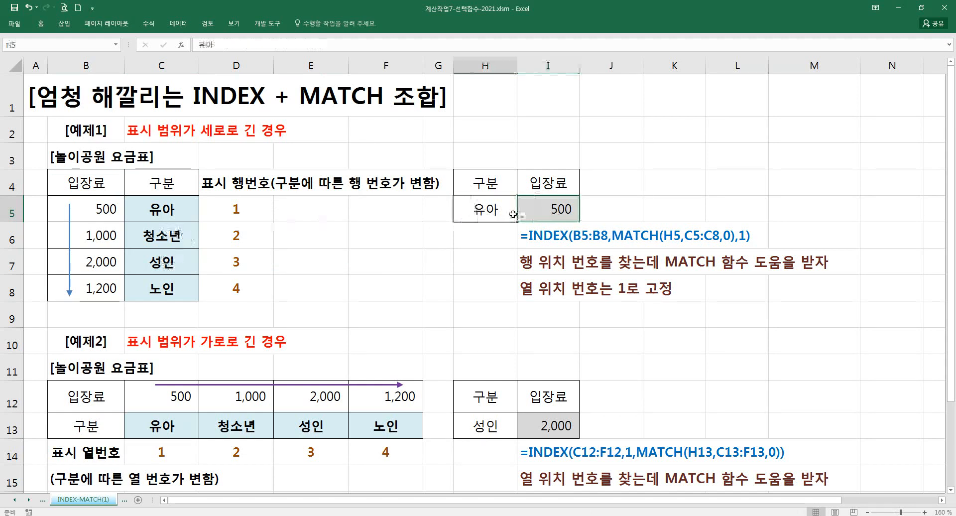
{"action": "left_click", "coordinate": [521, 218]}
{"action": "left_click", "coordinate": [490, 240]}
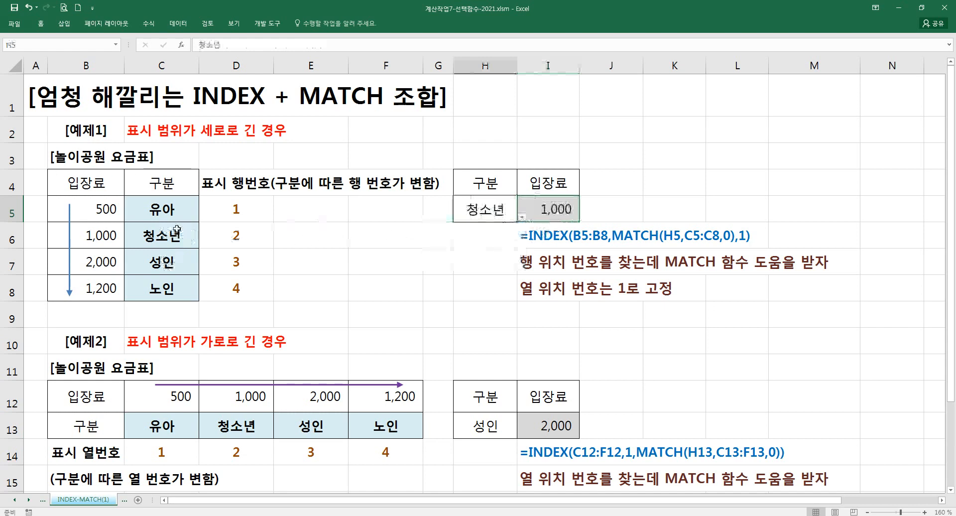
{"action": "left_click_drag", "start_coordinate": [137, 200], "coordinate": [179, 302]}
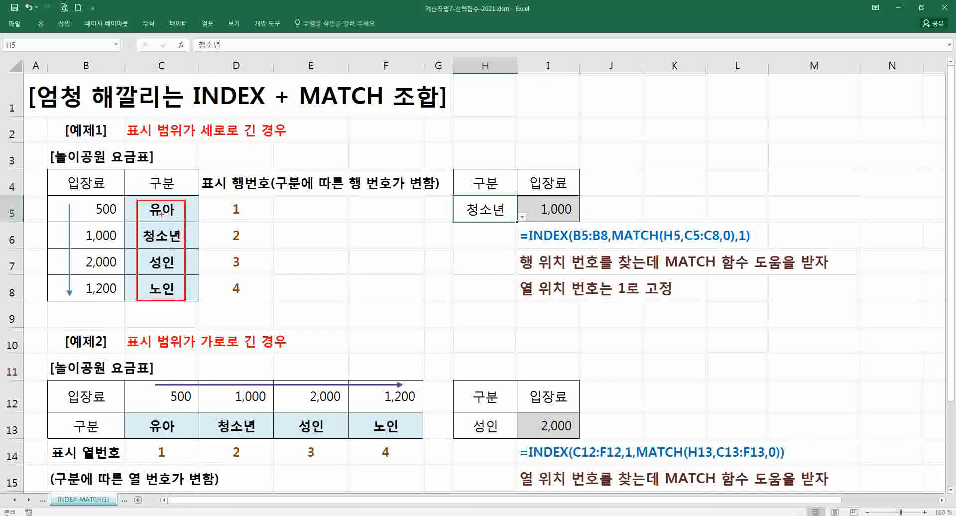
{"action": "left_click_drag", "start_coordinate": [152, 185], "coordinate": [98, 190]}
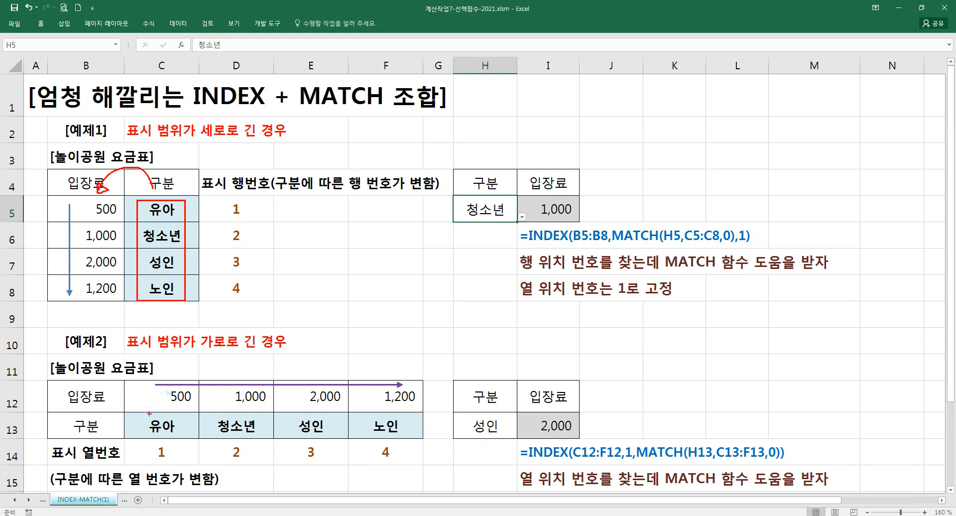
{"action": "mouse_move", "coordinate": [149, 414]}
{"action": "left_mouse_down"}
{"action": "mouse_move", "coordinate": [151, 428]}
{"action": "mouse_move", "coordinate": [395, 416]}
{"action": "mouse_move", "coordinate": [408, 434]}
{"action": "left_mouse_up"}
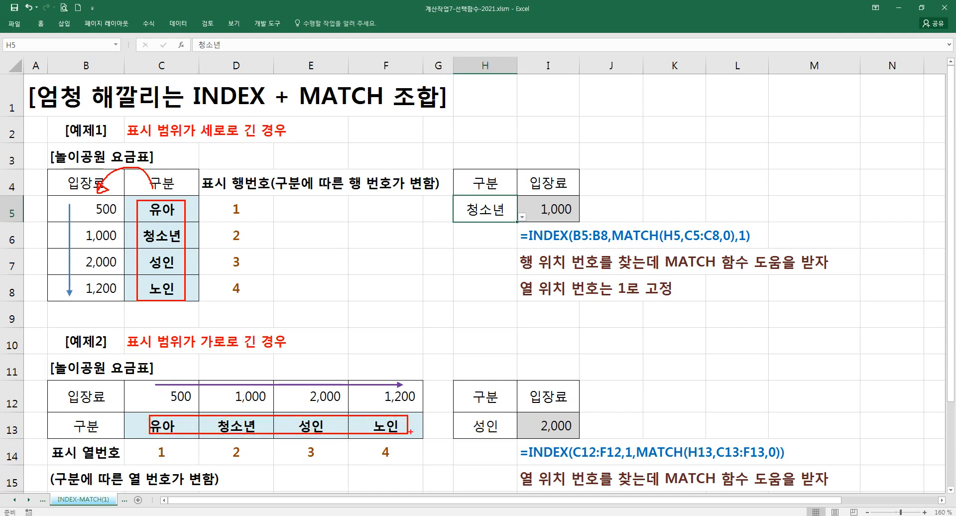
{"action": "mouse_move", "coordinate": [419, 431]}
{"action": "left_mouse_down"}
{"action": "mouse_move", "coordinate": [449, 419]}
{"action": "mouse_move", "coordinate": [422, 394]}
{"action": "left_mouse_up"}
{"action": "key", "text": "Escape"}
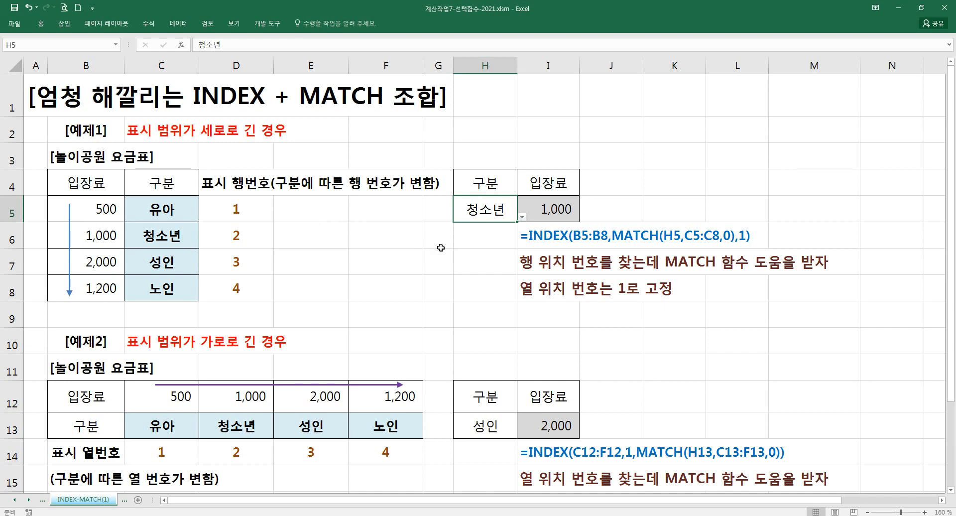
{"action": "left_click", "coordinate": [483, 243]}
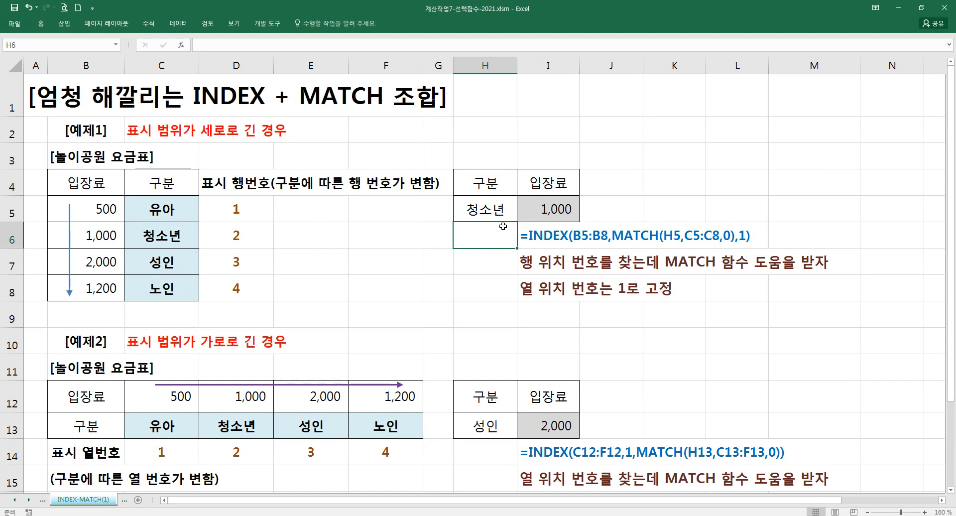
{"action": "left_click", "coordinate": [515, 214]}
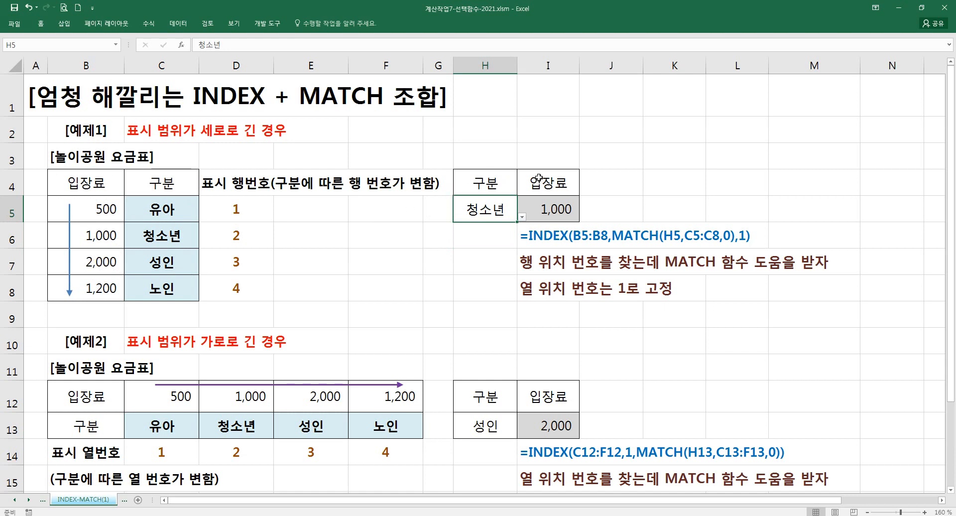
Step: Enter the caption "구분에 따른 입장료 표시(INDEX, MATCH 함수 사용)" in H3 above the first lookup table
{"action": "left_click", "coordinate": [505, 163]}
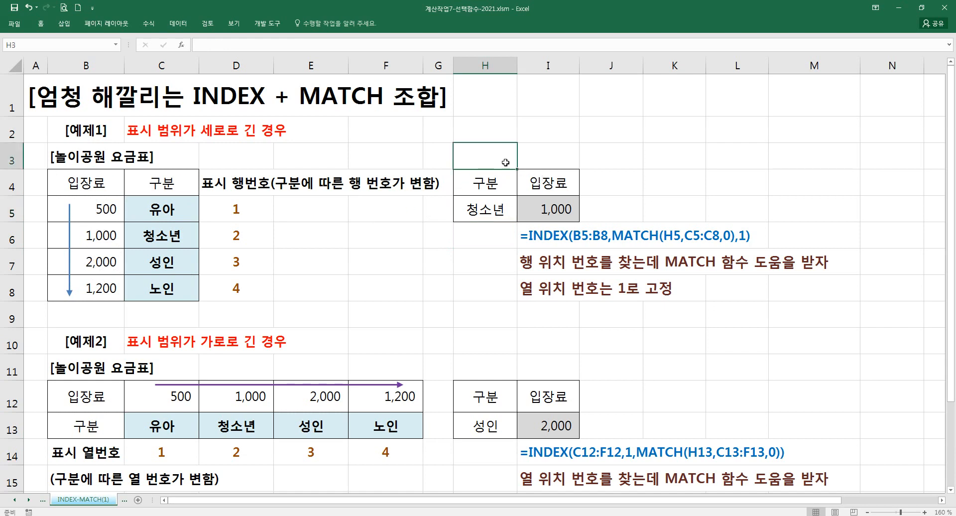
{"action": "type", "text": "구분에 "}
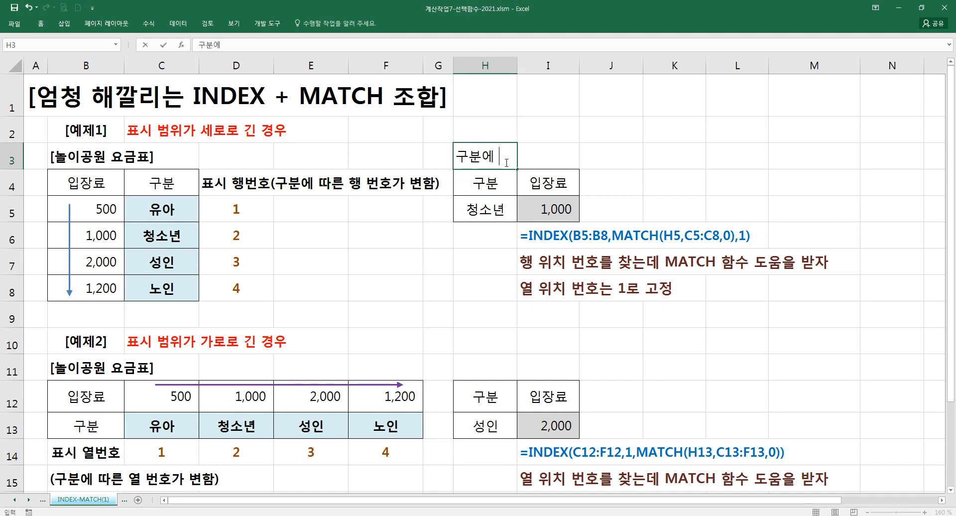
{"action": "type", "text": "따른 이"}
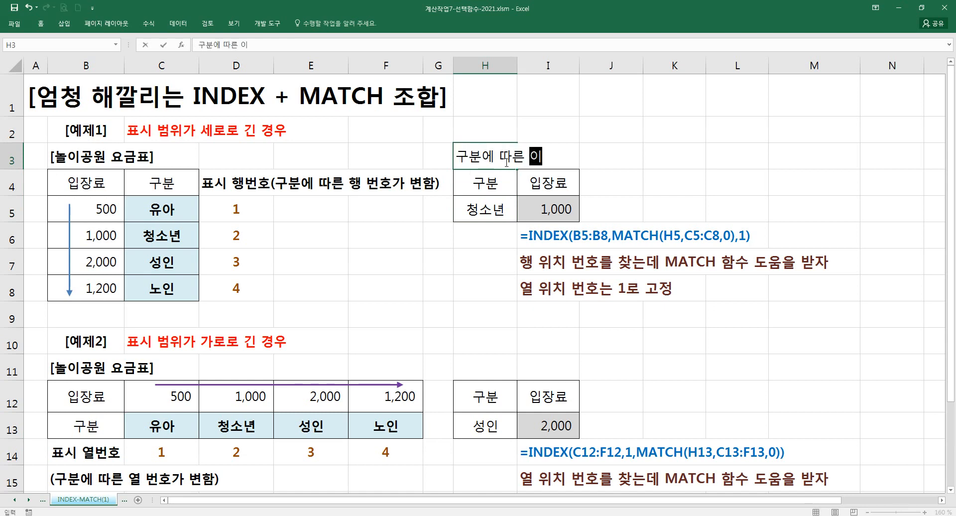
{"action": "type", "text": "장료"}
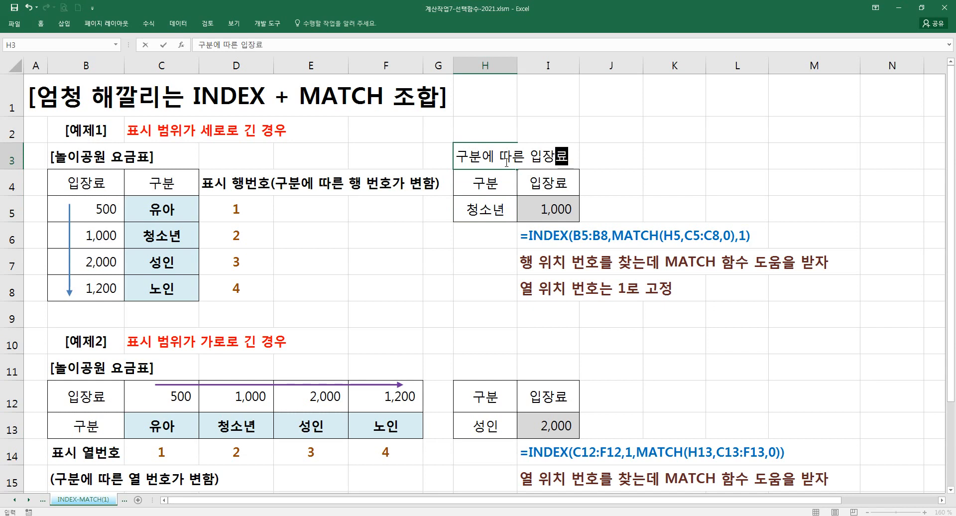
{"action": "type", "text": " 표시("}
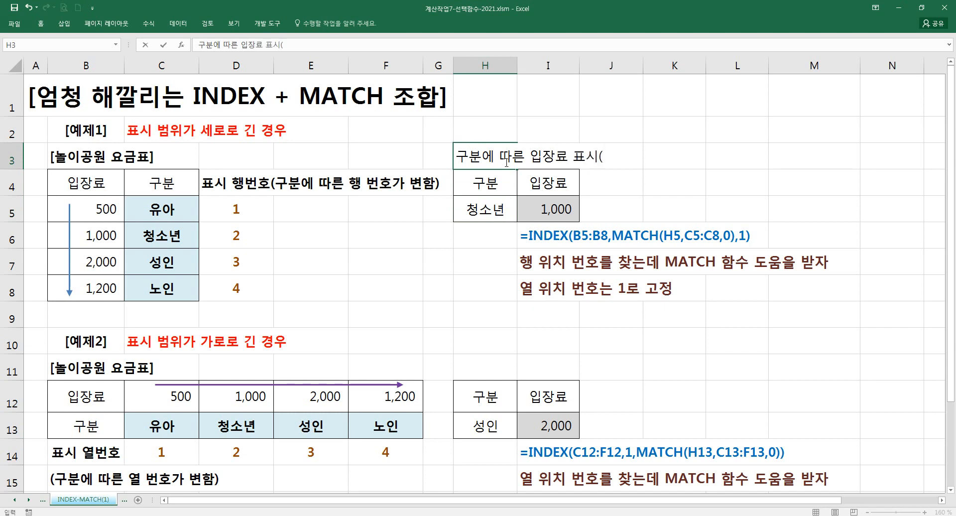
{"action": "type", "text": "INDEX,"}
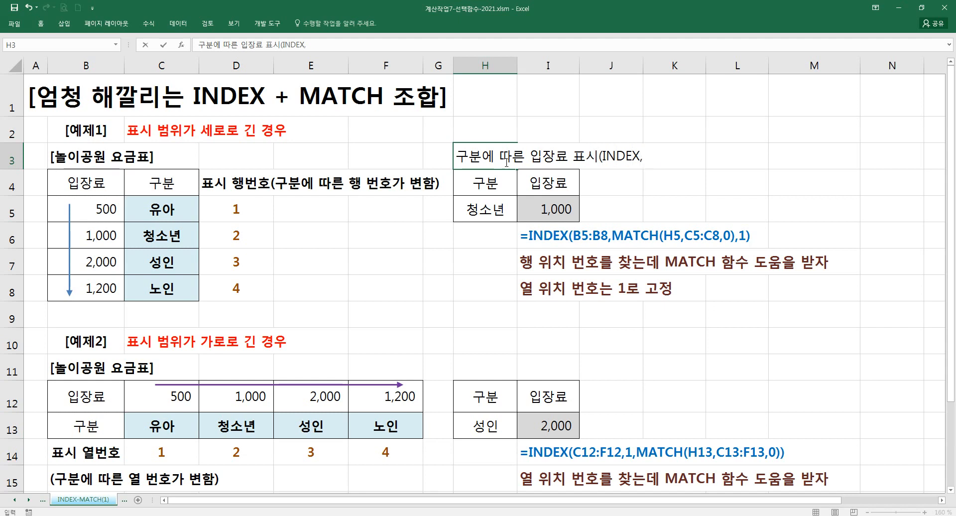
{"action": "type", "text": " MATCH 함"}
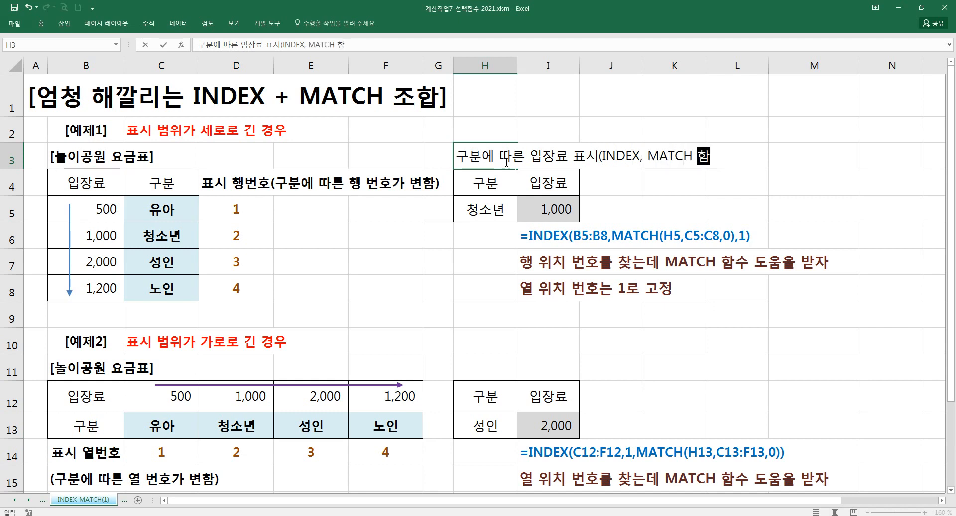
{"action": "type", "text": "수 사"}
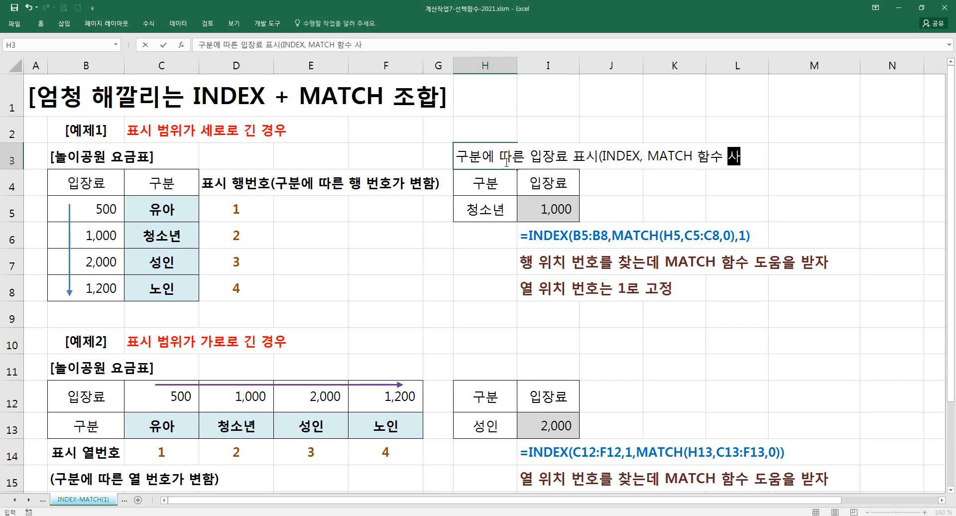
{"action": "type", "text": "용)"}
{"action": "key", "text": "Return"}
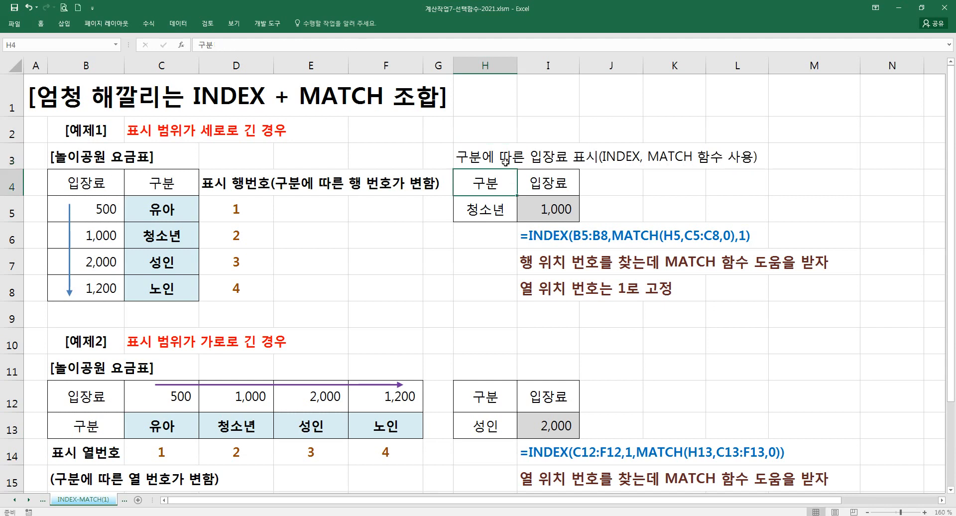
Step: Copy the H3 caption to H11 above the second lookup table and make both captions bold
{"action": "left_click", "coordinate": [505, 161]}
{"action": "left_click_drag", "start_coordinate": [505, 161], "coordinate": [505, 370]}
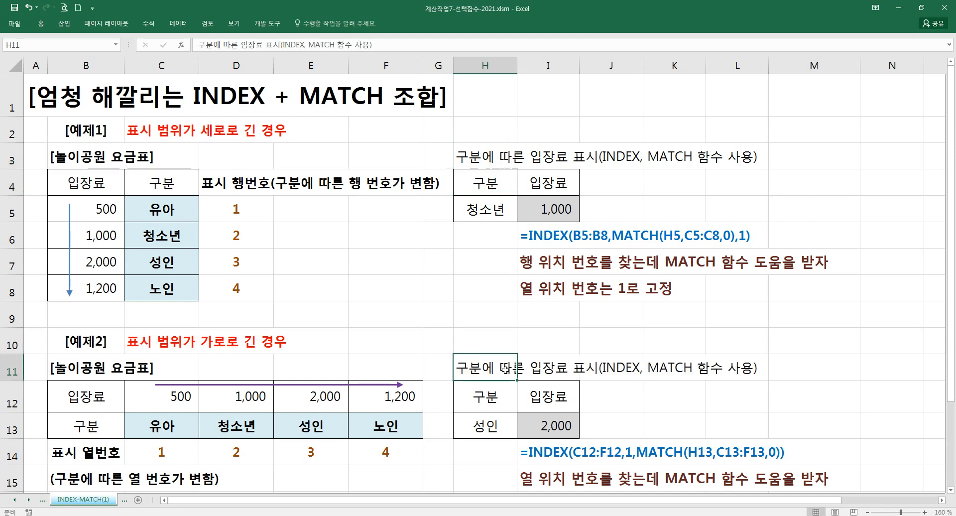
{"action": "left_click", "coordinate": [505, 168], "text": "ctrl"}
{"action": "key", "text": "ctrl+b"}
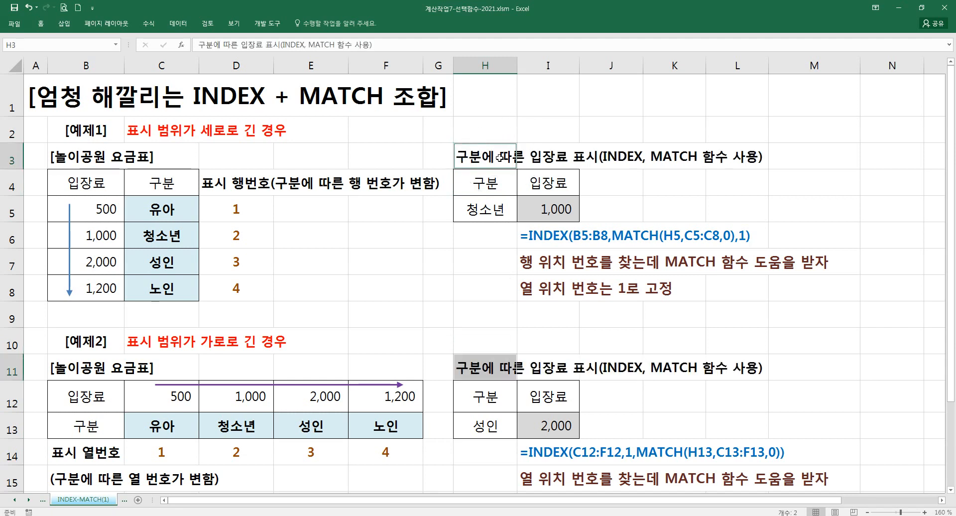
{"action": "left_click", "coordinate": [497, 213]}
{"action": "left_click", "coordinate": [483, 257]}
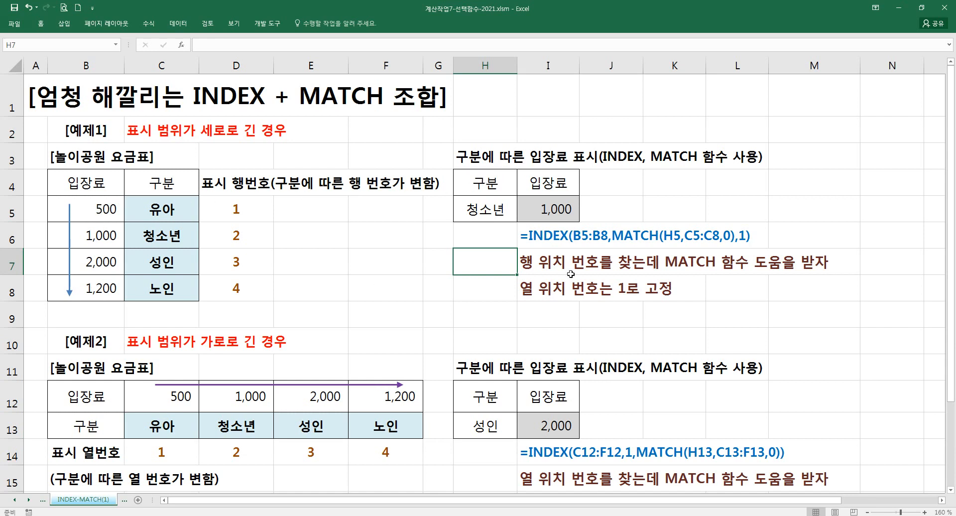
Step: Start an INDEX formula in J5 and open its function arguments in the array, row_num, column_num form
{"action": "left_click", "coordinate": [623, 210]}
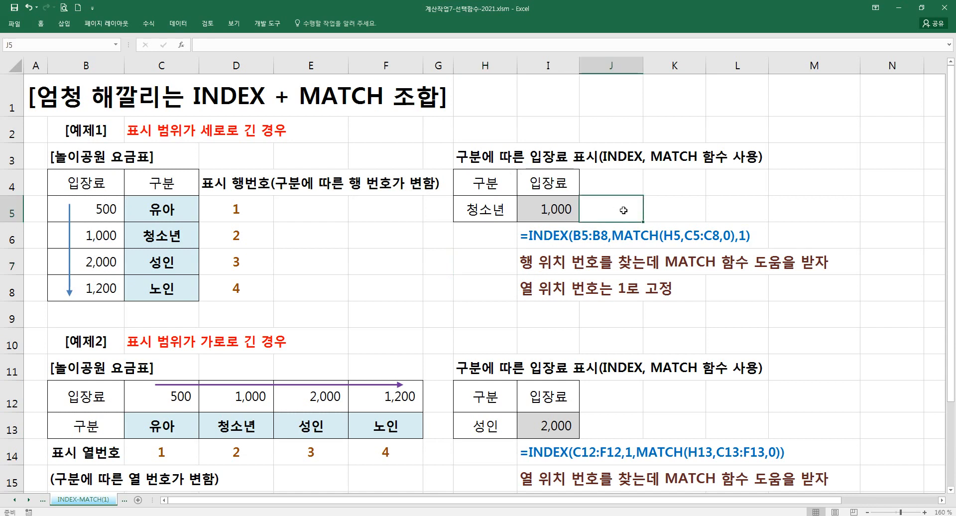
{"action": "type", "text": "=ㅑㅜ"}
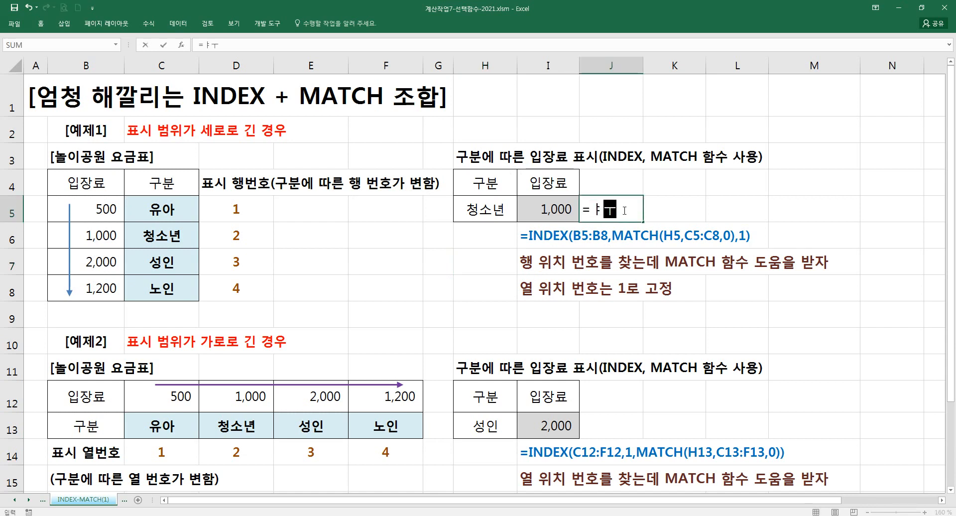
{"action": "key", "text": "Hangul"}
{"action": "key", "text": "BackSpace"}
{"action": "key", "text": "BackSpace"}
{"action": "type", "text": "in"}
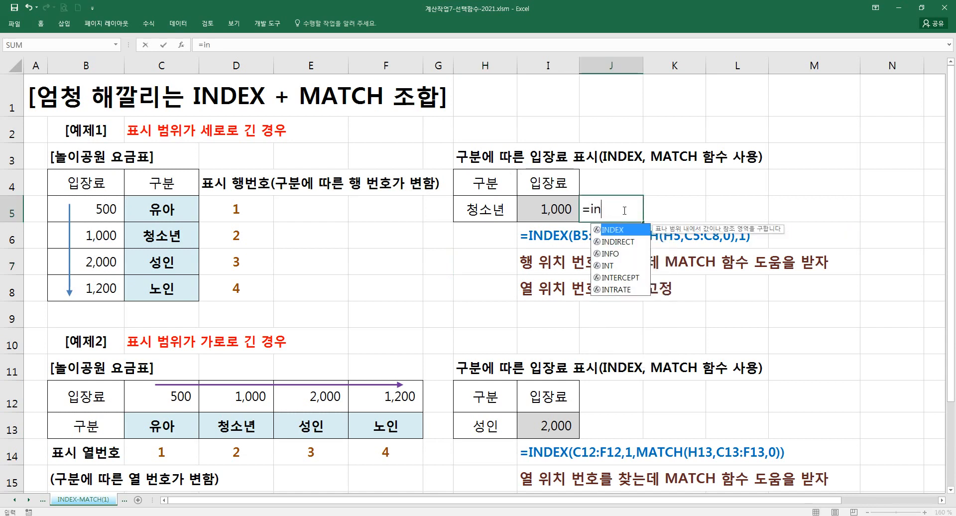
{"action": "type", "text": "dex"}
{"action": "key", "text": "Tab"}
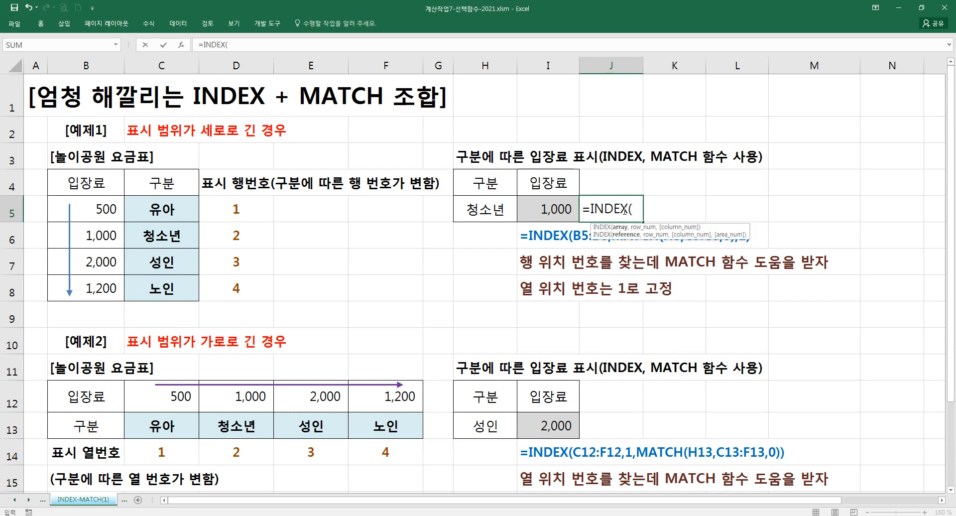
{"action": "key", "text": "ctrl+a"}
{"action": "key", "text": "Return"}
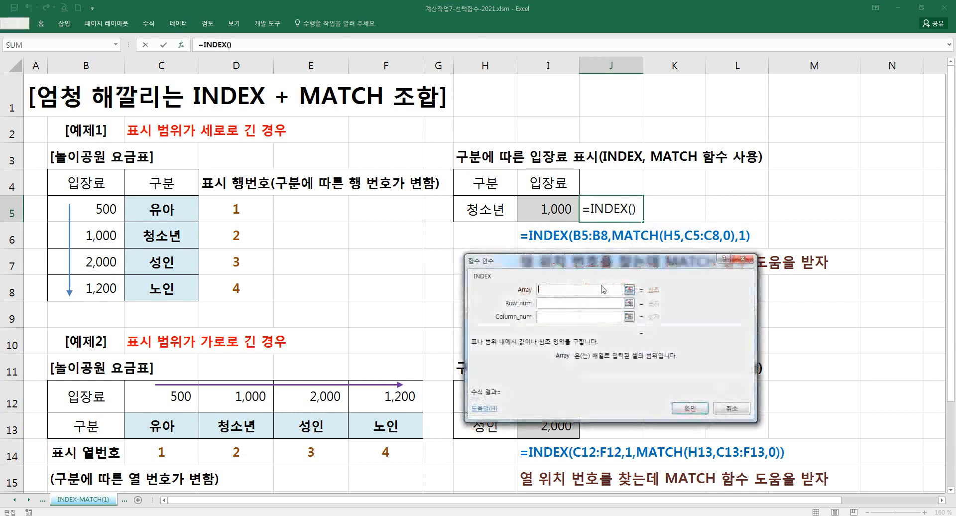
Step: Set the INDEX array to the fare cells B5:B8, with row number 1 and column number 1
{"action": "left_click_drag", "start_coordinate": [99, 208], "coordinate": [107, 283]}
{"action": "left_click", "coordinate": [558, 302]}
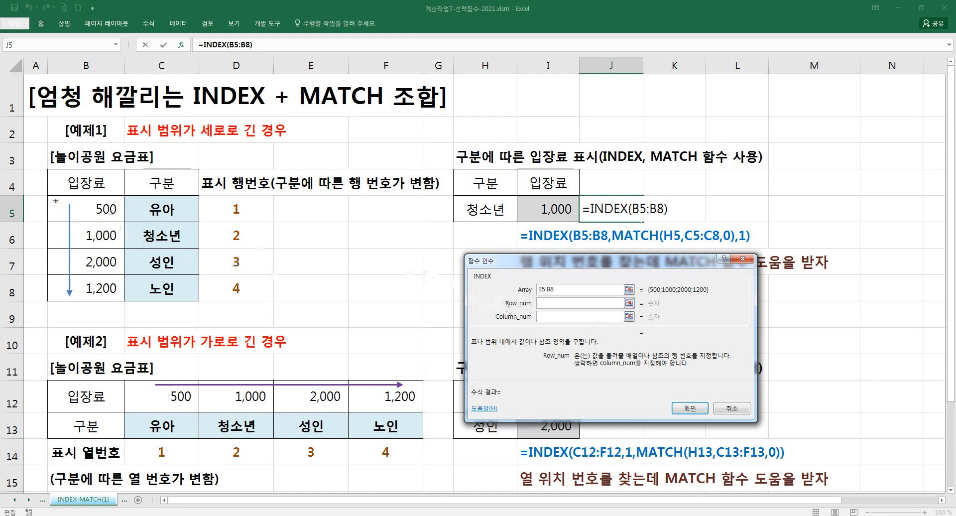
{"action": "left_click_drag", "start_coordinate": [80, 199], "coordinate": [122, 300]}
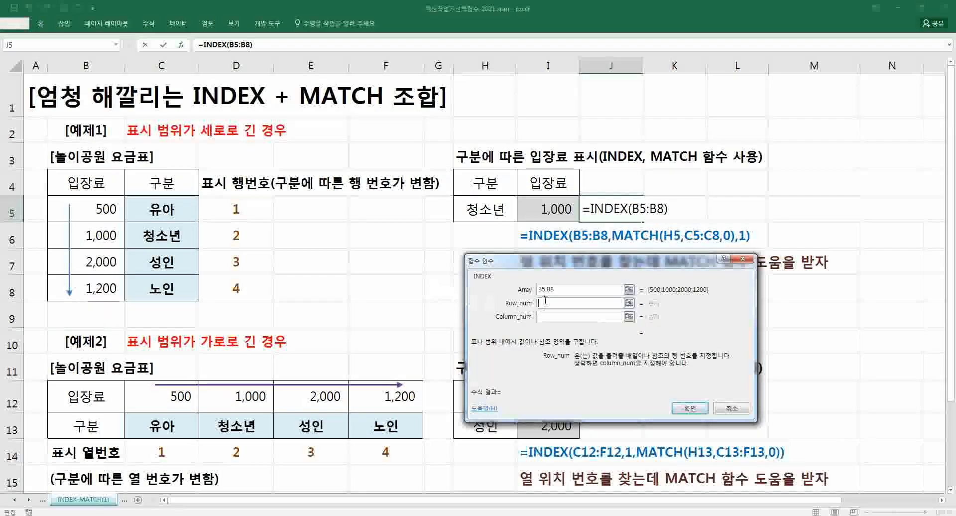
{"action": "type", "text": "1"}
{"action": "key", "text": "Tab"}
{"action": "type", "text": "1"}
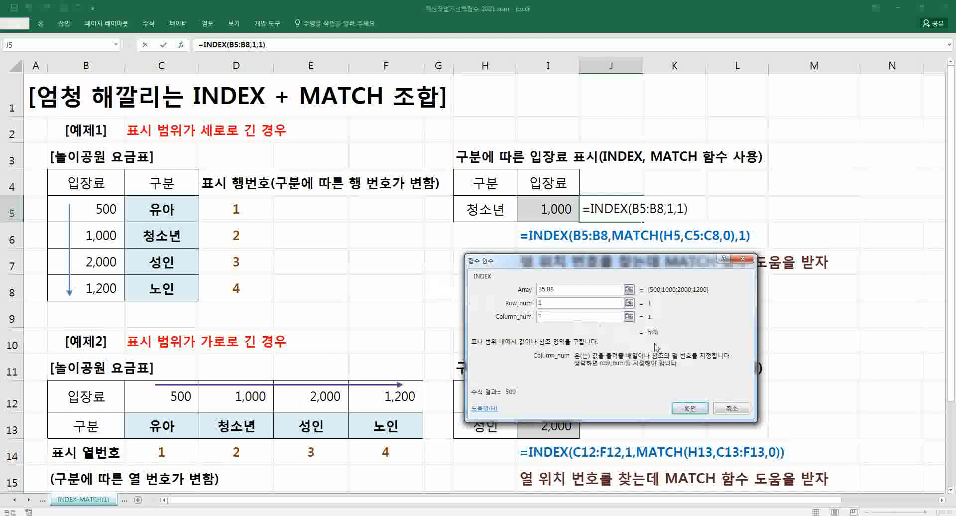
Step: Try row numbers 2, 3 and 4 in turn in the INDEX arguments to compare the returned fares
{"action": "key", "text": "shift+Tab"}
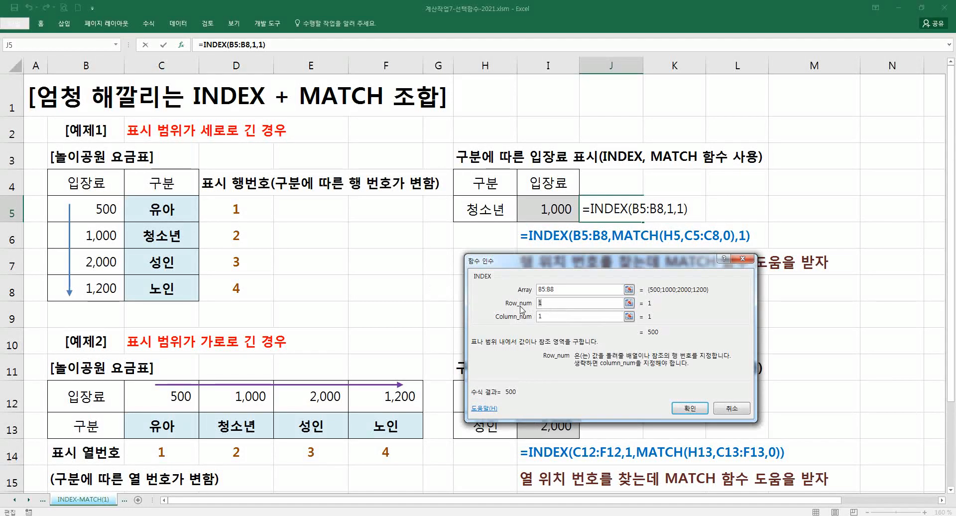
{"action": "type", "text": "2"}
{"action": "key", "text": "Tab"}
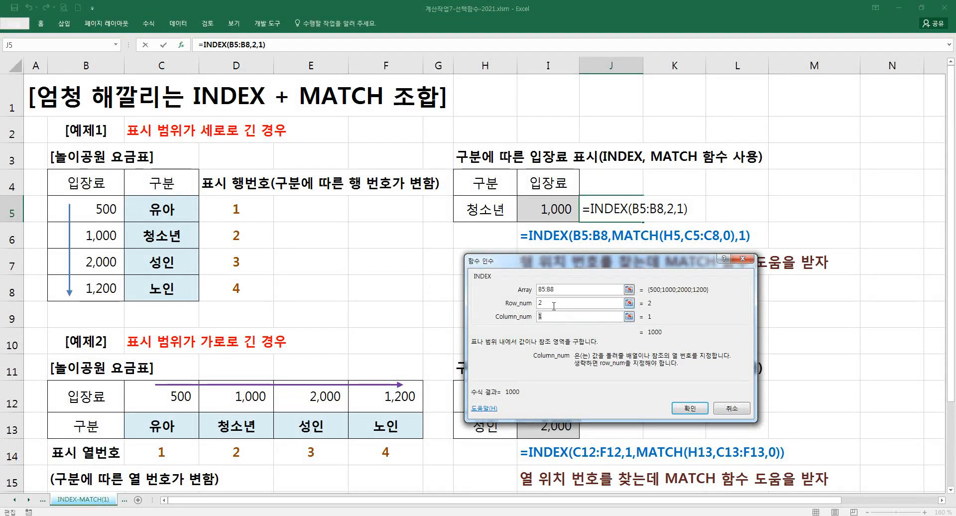
{"action": "key", "text": "shift+Tab"}
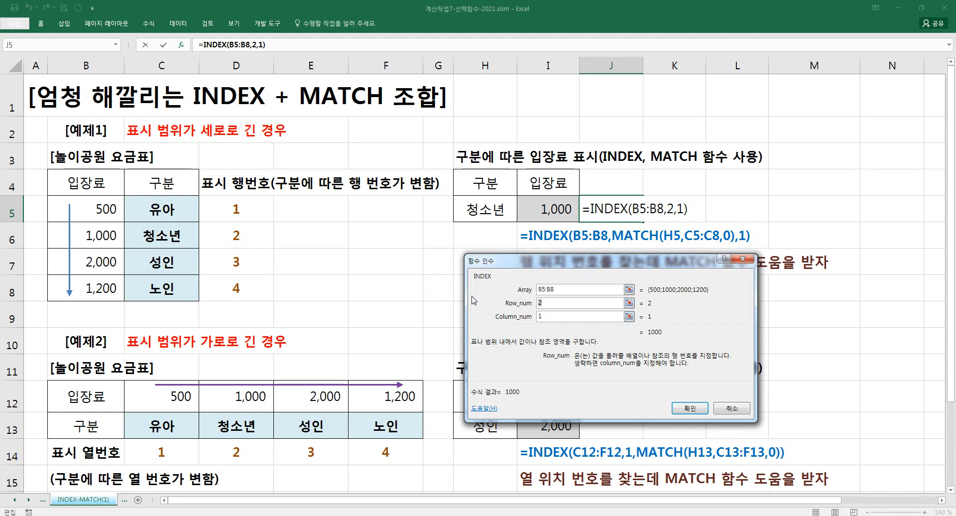
{"action": "type", "text": "3"}
{"action": "double_click", "coordinate": [551, 305]}
{"action": "left_click", "coordinate": [548, 318]}
{"action": "left_click", "coordinate": [528, 306]}
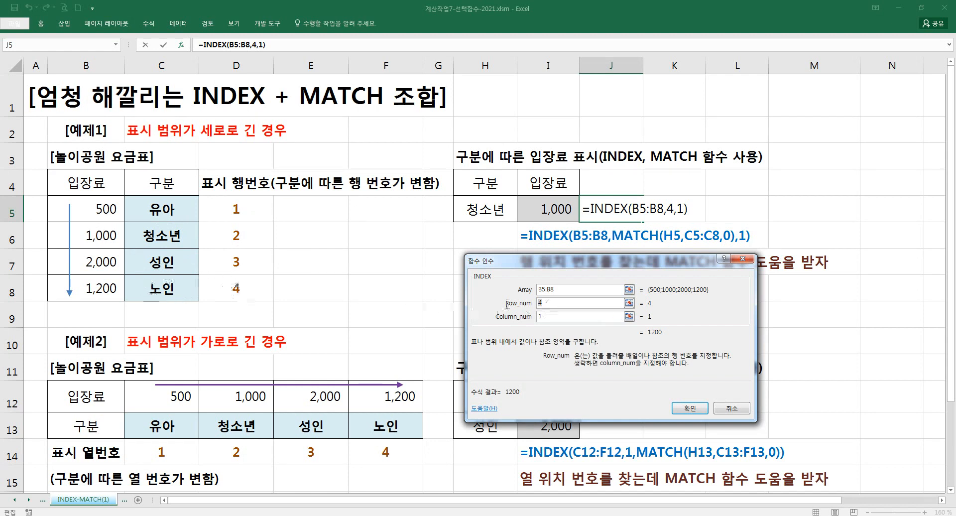
Step: Replace the INDEX row number with a nested match() function and open the arguments of MATCH
{"action": "key", "text": "BackSpace"}
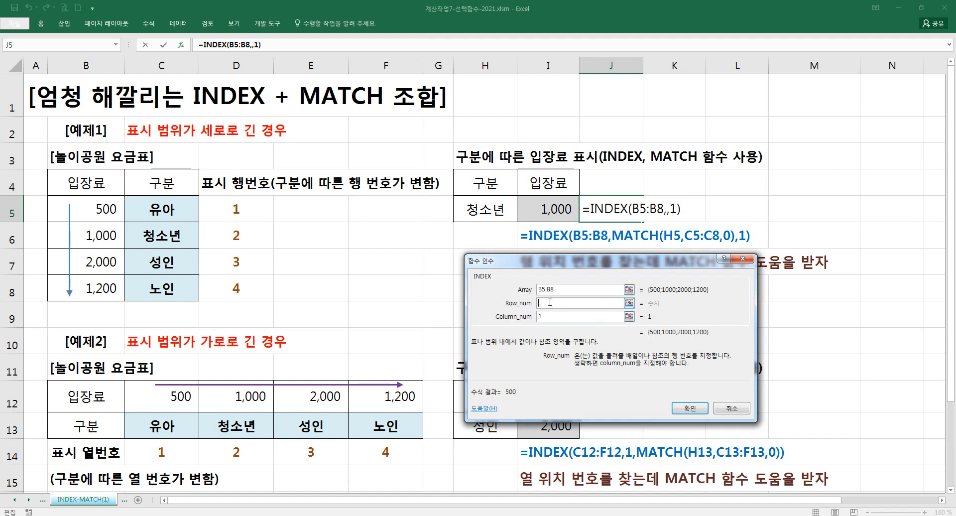
{"action": "type", "text": "match"}
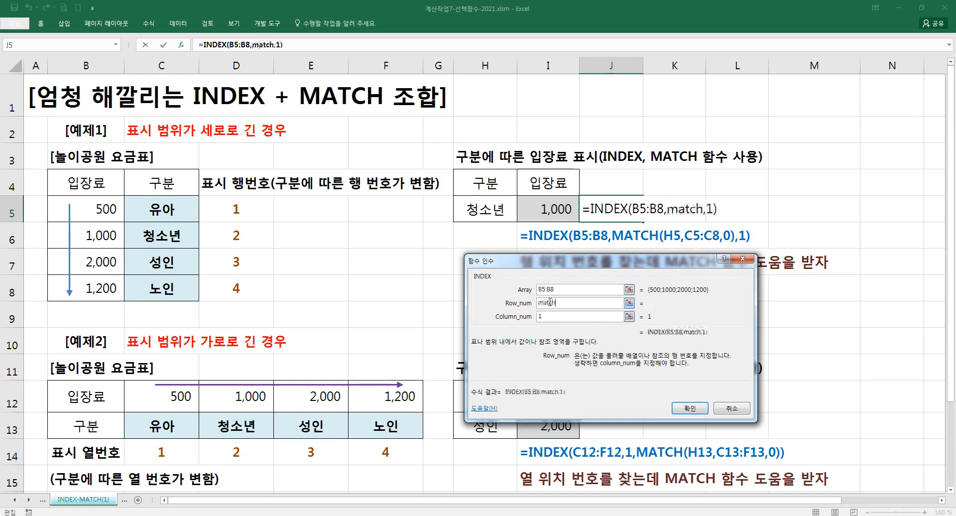
{"action": "key", "text": "Tab"}
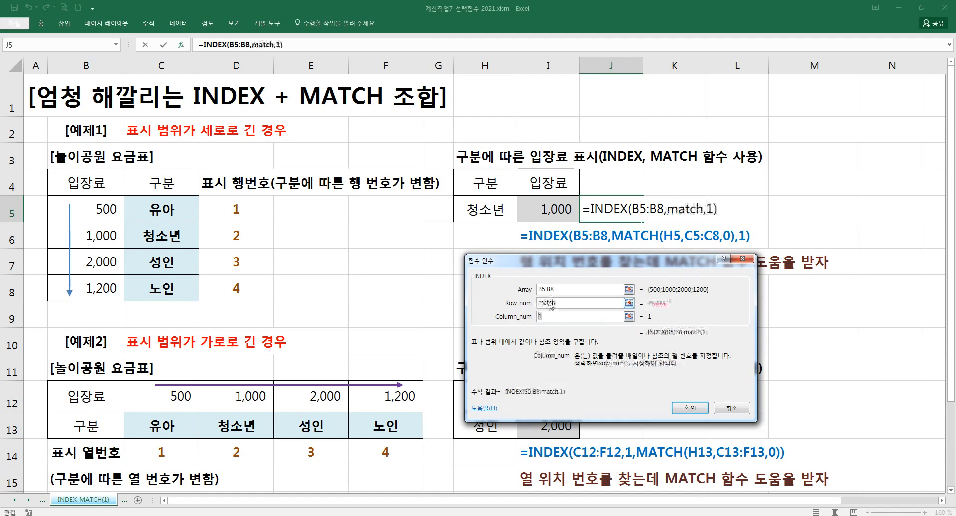
{"action": "left_click", "coordinate": [565, 305]}
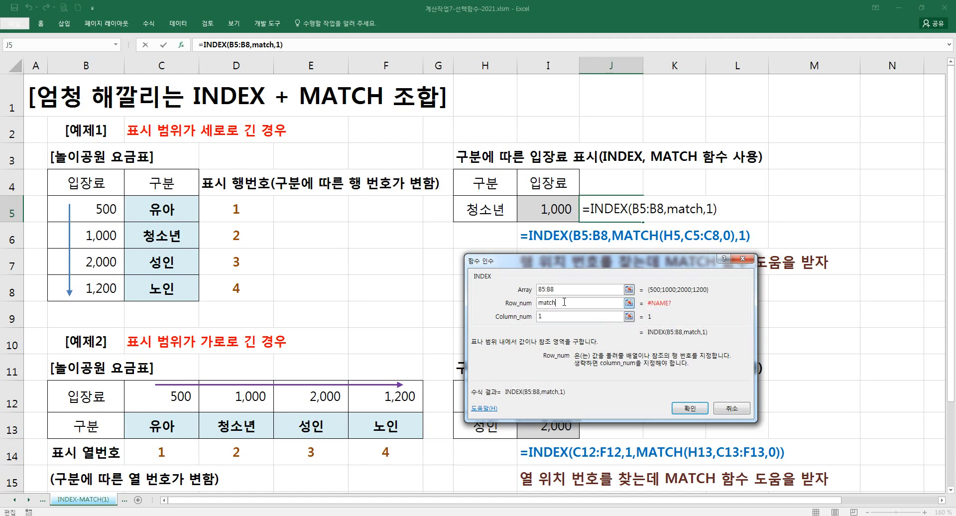
{"action": "type", "text": "()"}
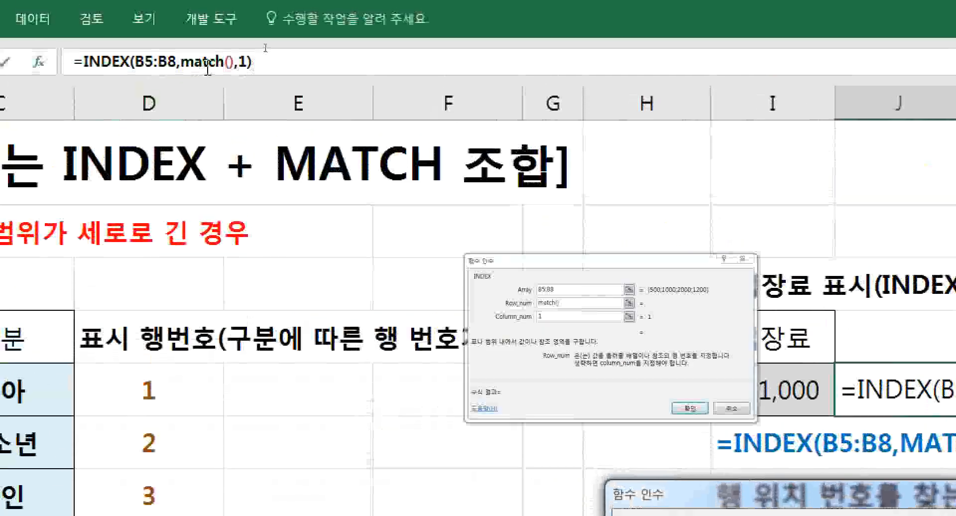
{"action": "left_click", "coordinate": [208, 70]}
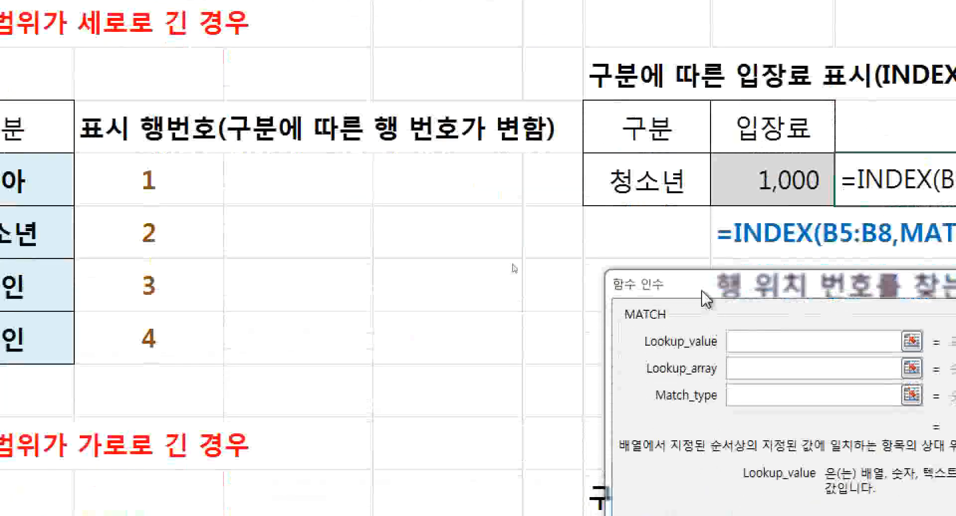
Step: Set the MATCH lookup value to H5, lookup array to C5:C8 and match type to 0, and complete the J5 formula
{"action": "left_click_drag", "start_coordinate": [703, 294], "coordinate": [389, 170]}
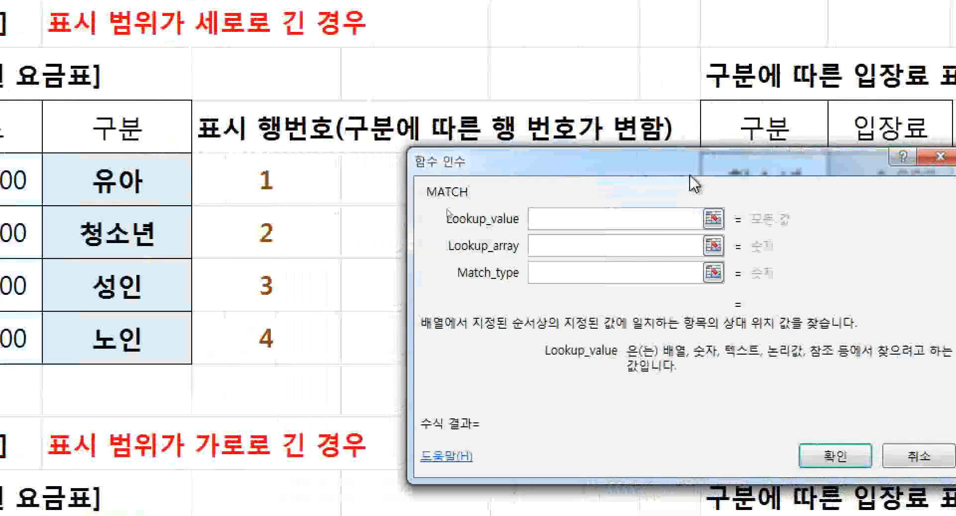
{"action": "left_click_drag", "start_coordinate": [692, 172], "coordinate": [687, 223]}
{"action": "left_click", "coordinate": [746, 192]}
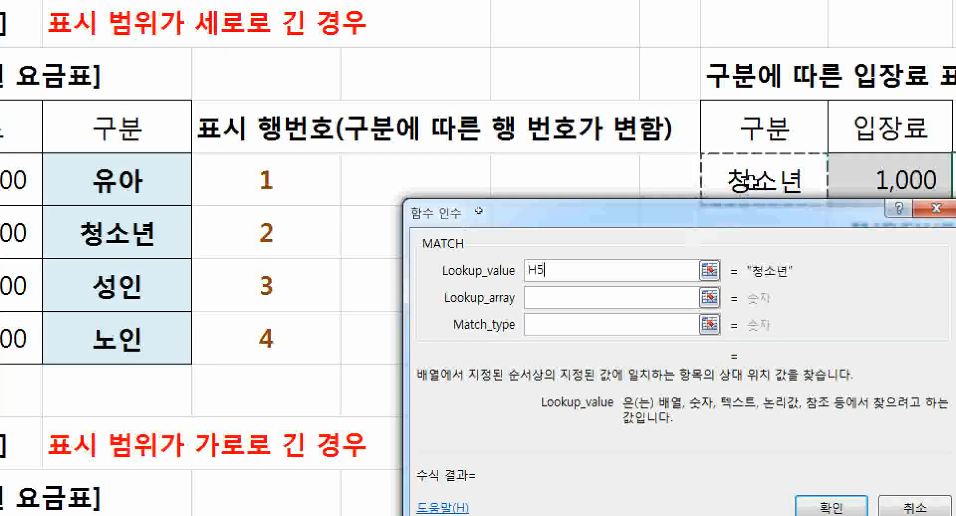
{"action": "left_click", "coordinate": [596, 297]}
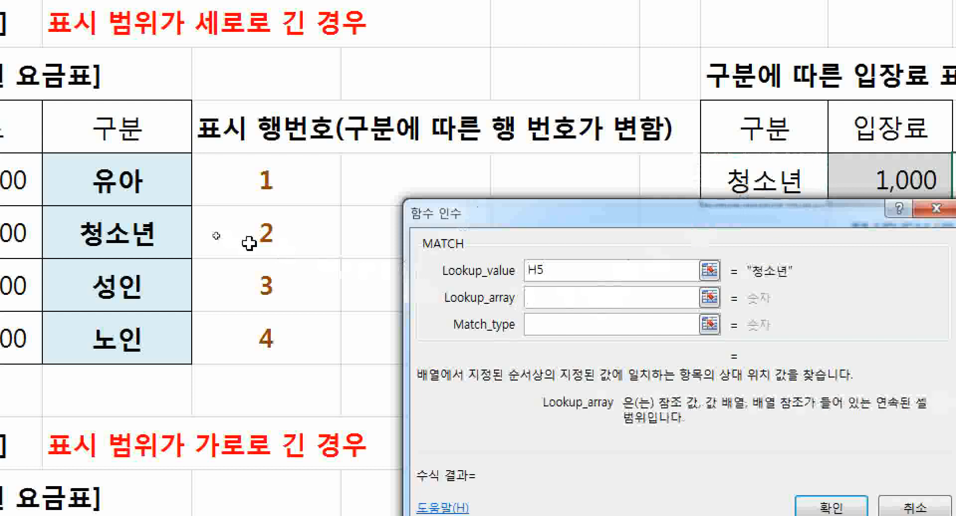
{"action": "left_click_drag", "start_coordinate": [122, 177], "coordinate": [121, 317]}
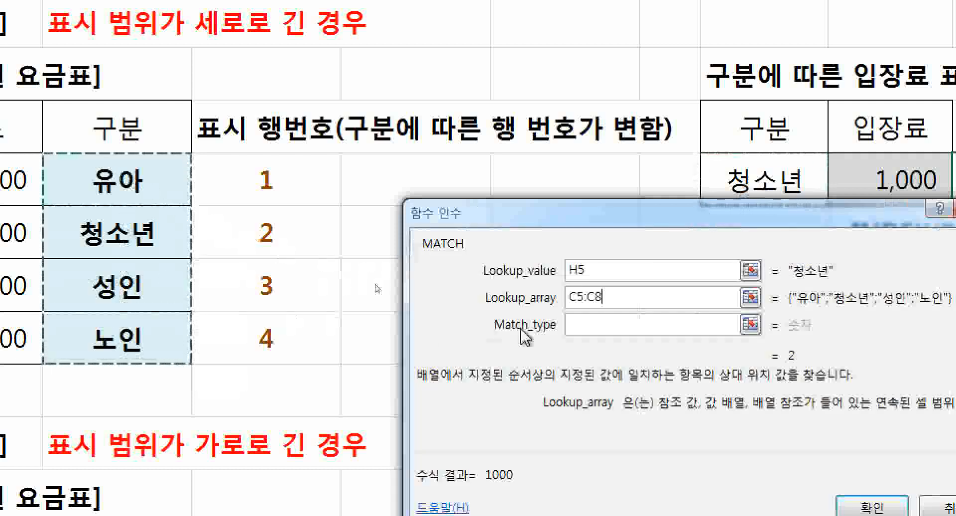
{"action": "left_click", "coordinate": [584, 329]}
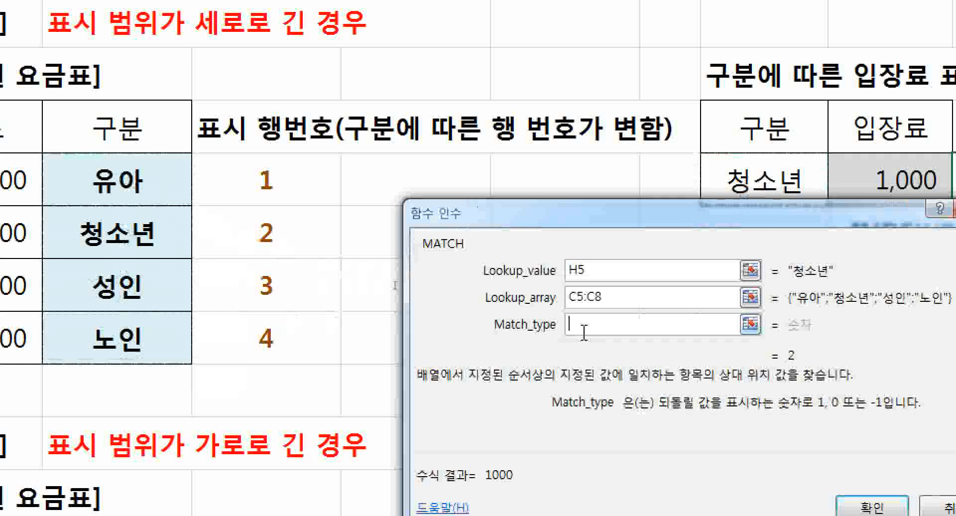
{"action": "type", "text": "0"}
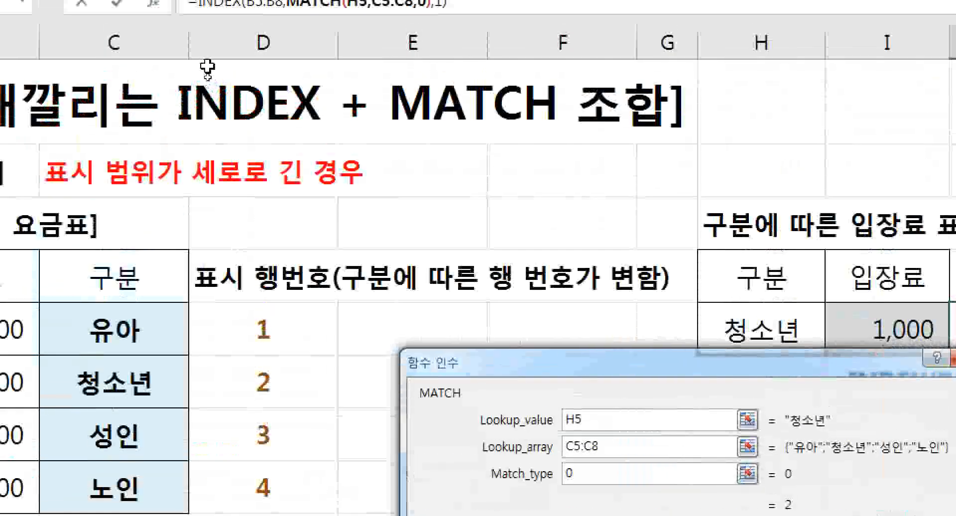
{"action": "left_click", "coordinate": [203, 2]}
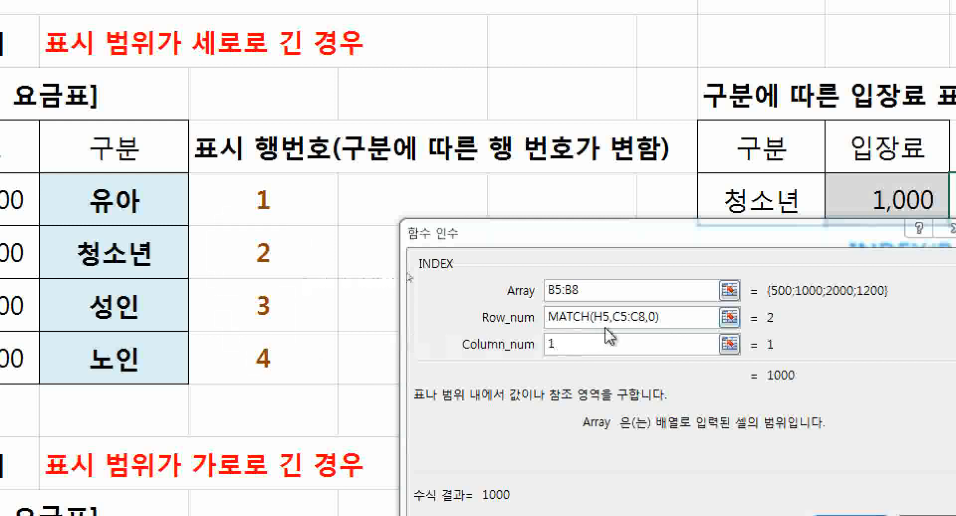
{"action": "key", "text": "Return"}
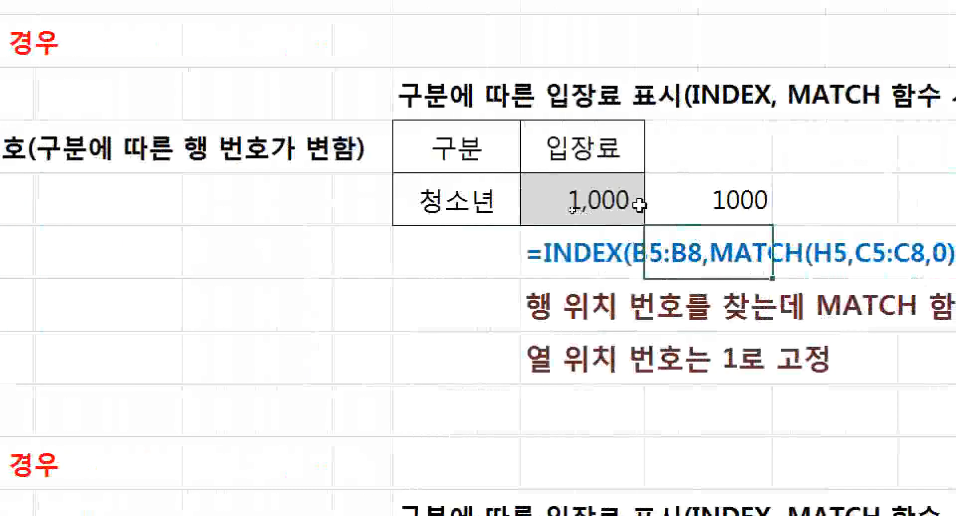
Step: Test the lookup by choosing 성인 and then 노인 as the category in H5
{"action": "left_click", "coordinate": [491, 205]}
{"action": "left_click", "coordinate": [530, 215]}
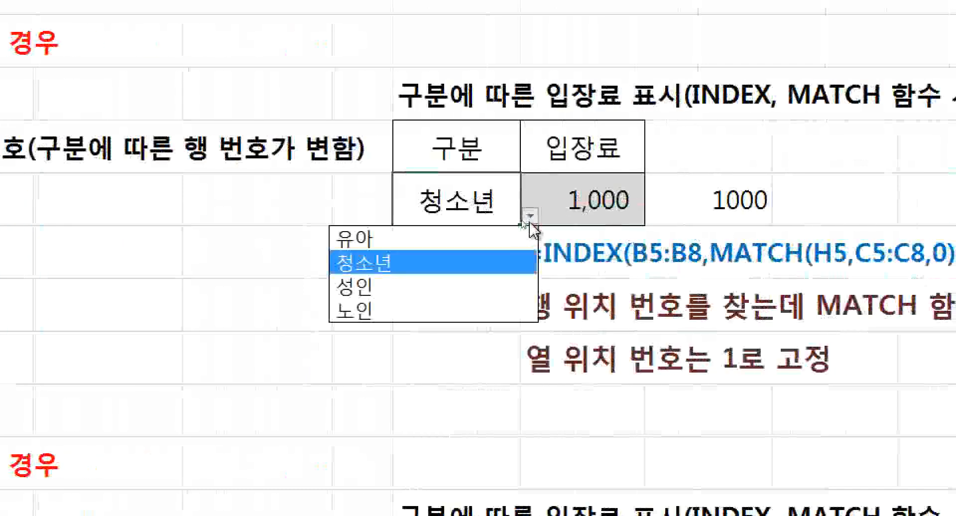
{"action": "left_click", "coordinate": [494, 283]}
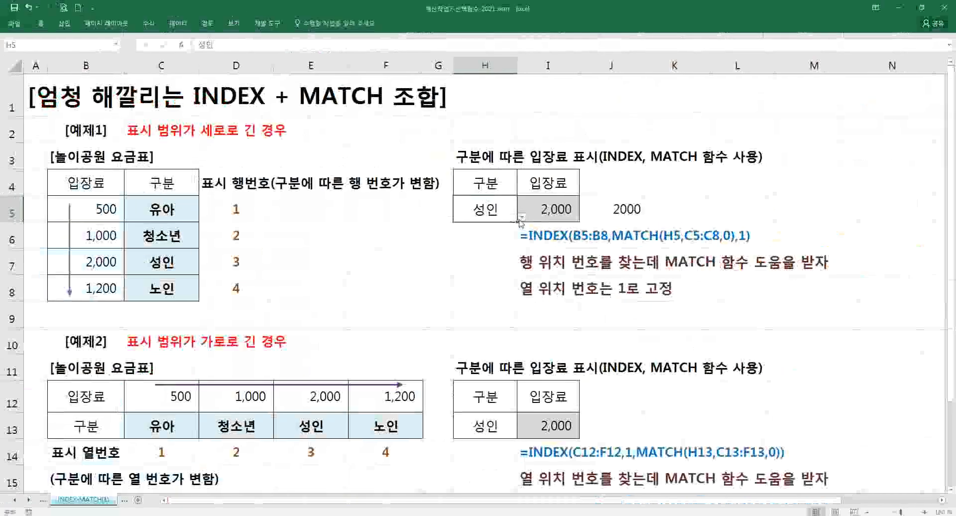
{"action": "left_click", "coordinate": [530, 215]}
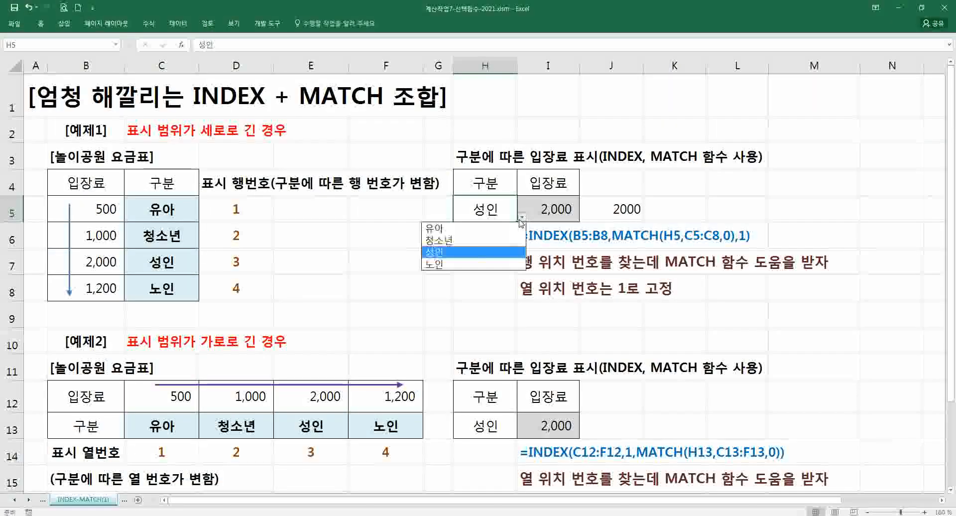
{"action": "left_click", "coordinate": [498, 264]}
Step: Clear the practice INDEX and MATCH formula from J5
{"action": "left_click", "coordinate": [601, 215]}
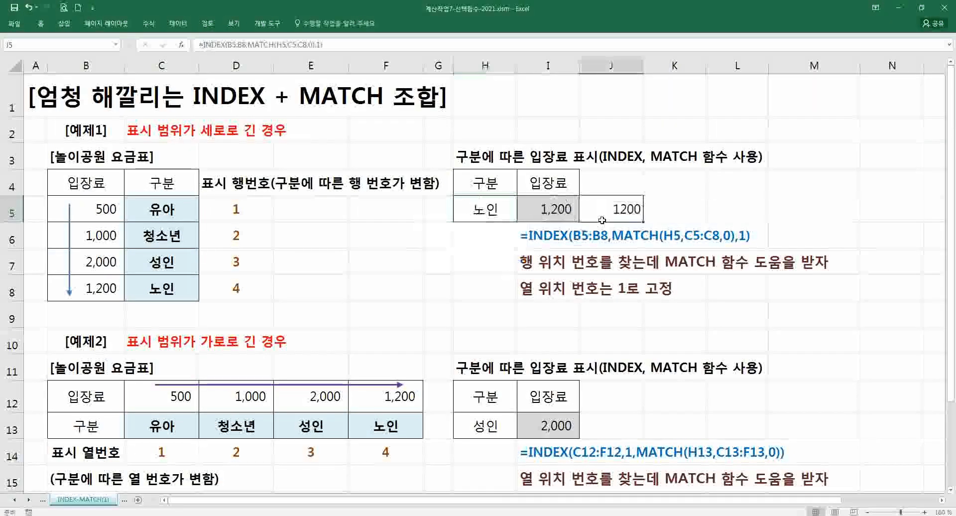
{"action": "key", "text": "Delete"}
{"action": "left_click", "coordinate": [510, 263]}
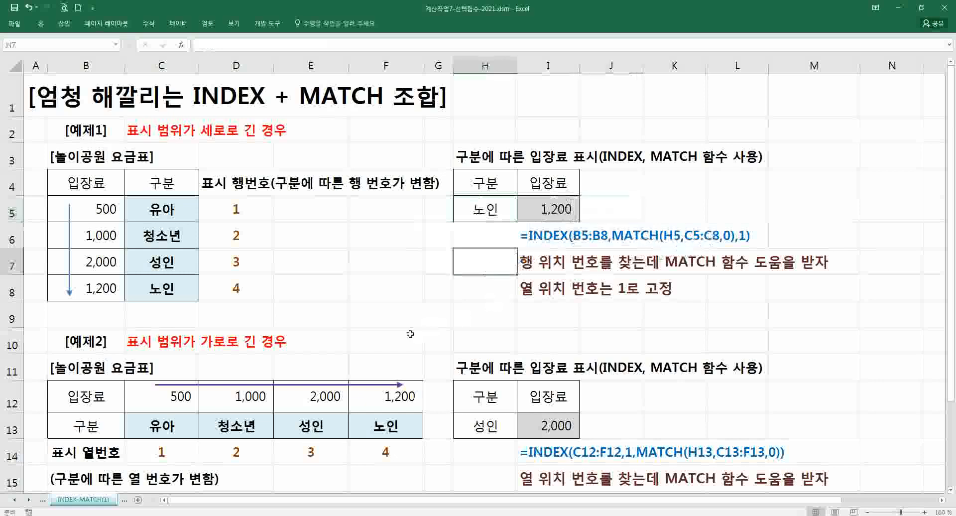
Step: Start an INDEX formula in J13 and open its function arguments in the array, row_num, column_num form
{"action": "scroll", "coordinate": [410, 334], "scroll_direction": "down", "scroll_amount": 1}
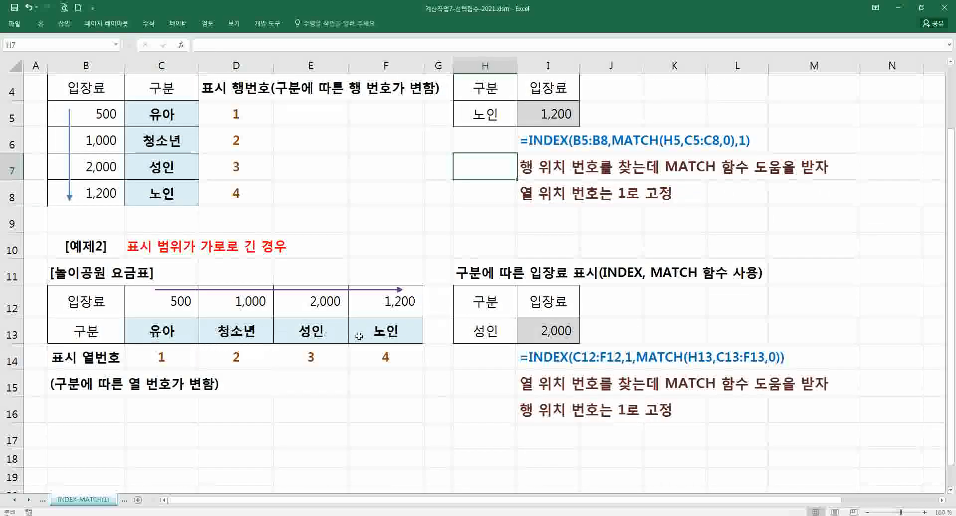
{"action": "left_click", "coordinate": [614, 331]}
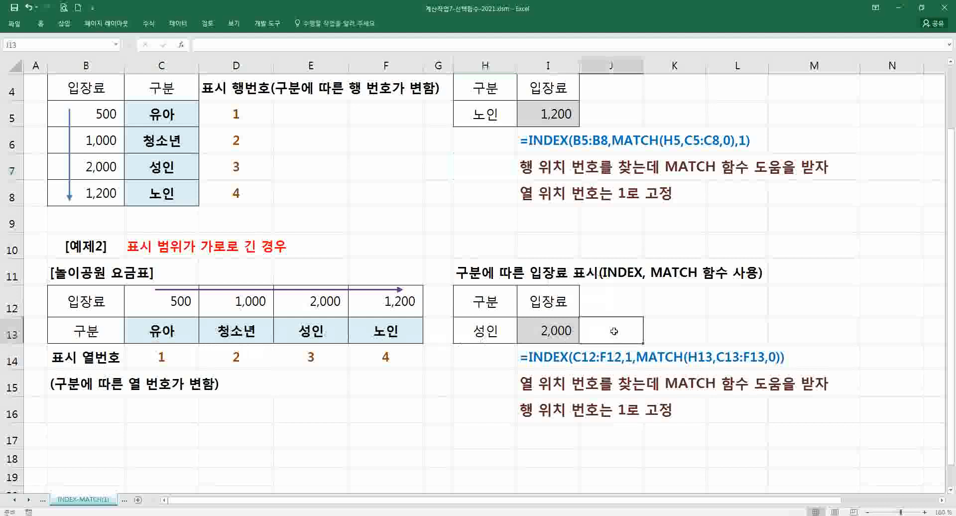
{"action": "type", "text": "=h"}
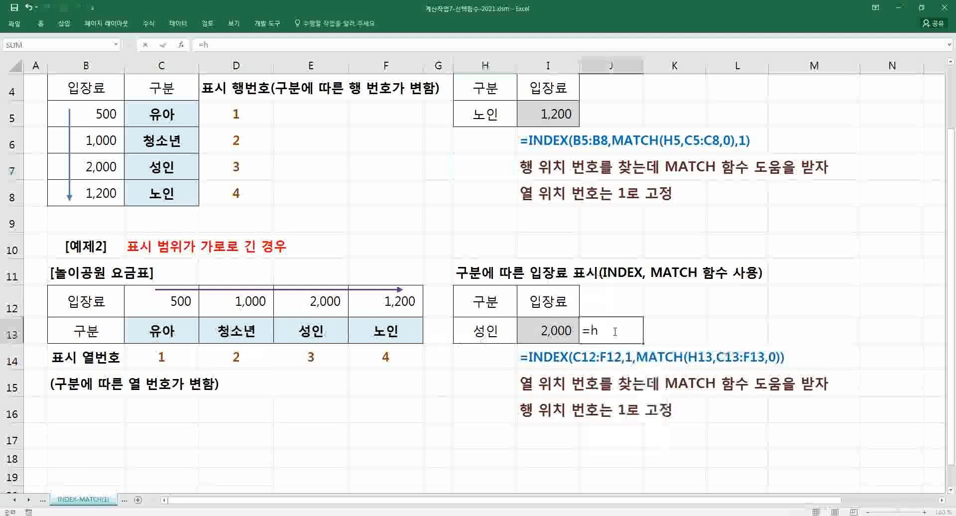
{"action": "type", "text": "inde"}
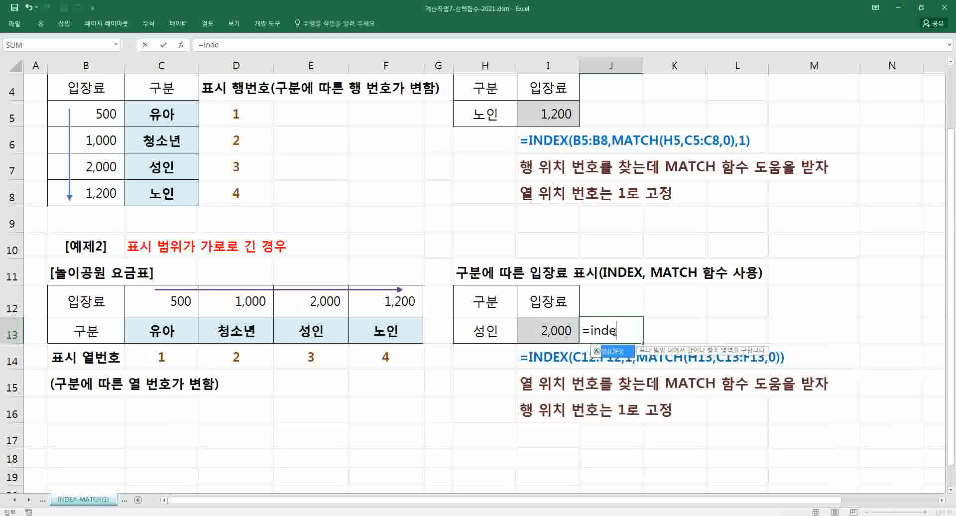
{"action": "key", "text": "Tab"}
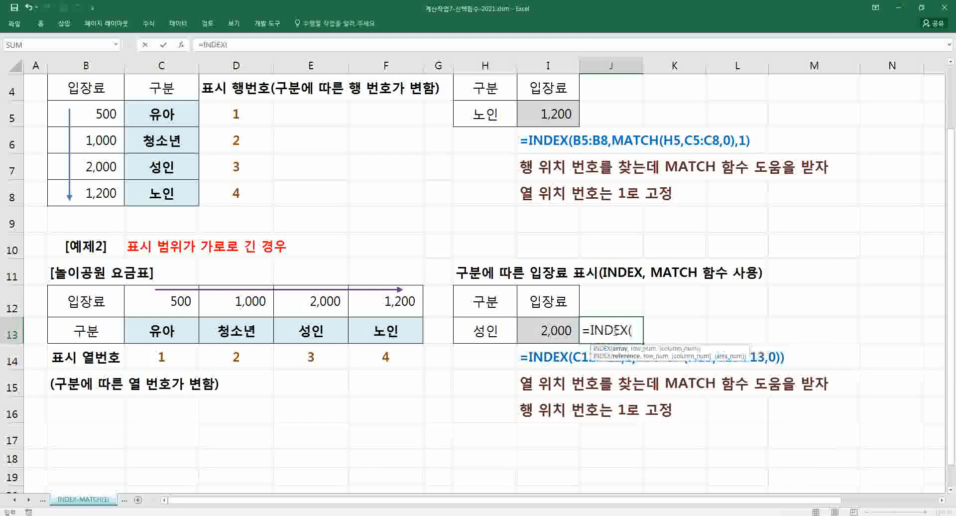
{"action": "key", "text": "ctrl+a"}
{"action": "key", "text": "Return"}
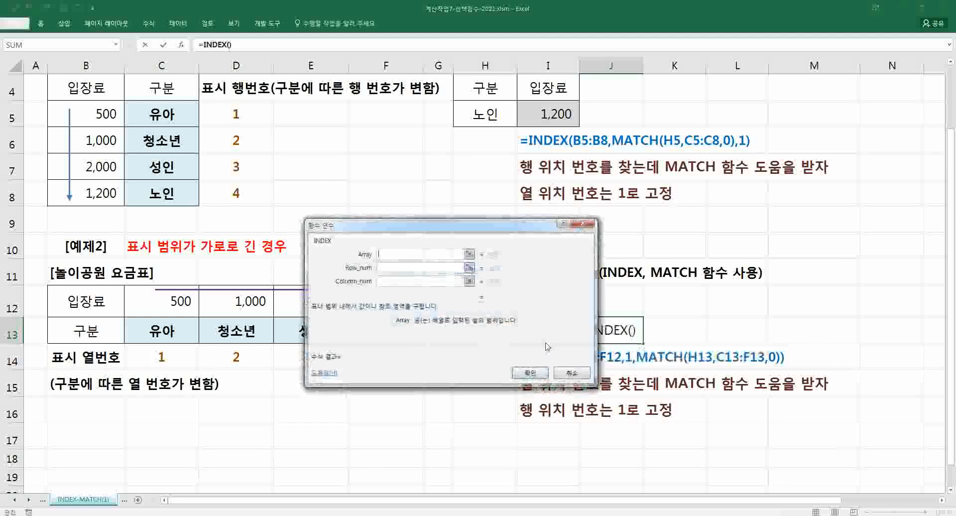
Step: Set the INDEX array to the horizontal fare cells C12:F12 and the row number to 1
{"action": "left_click_drag", "start_coordinate": [170, 302], "coordinate": [400, 301]}
{"action": "left_click_drag", "start_coordinate": [422, 239], "coordinate": [549, 372]}
{"action": "left_click", "coordinate": [535, 401]}
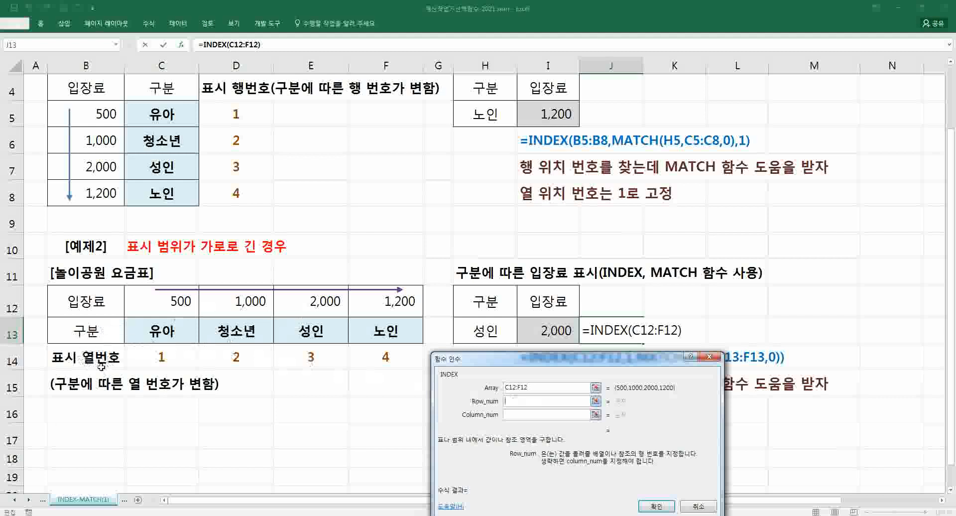
{"action": "type", "text": "1"}
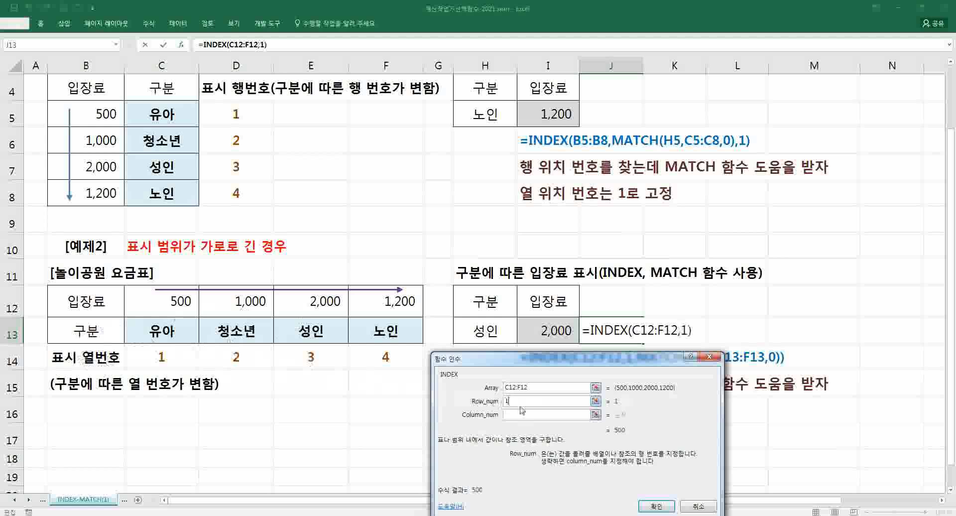
{"action": "left_click", "coordinate": [521, 414]}
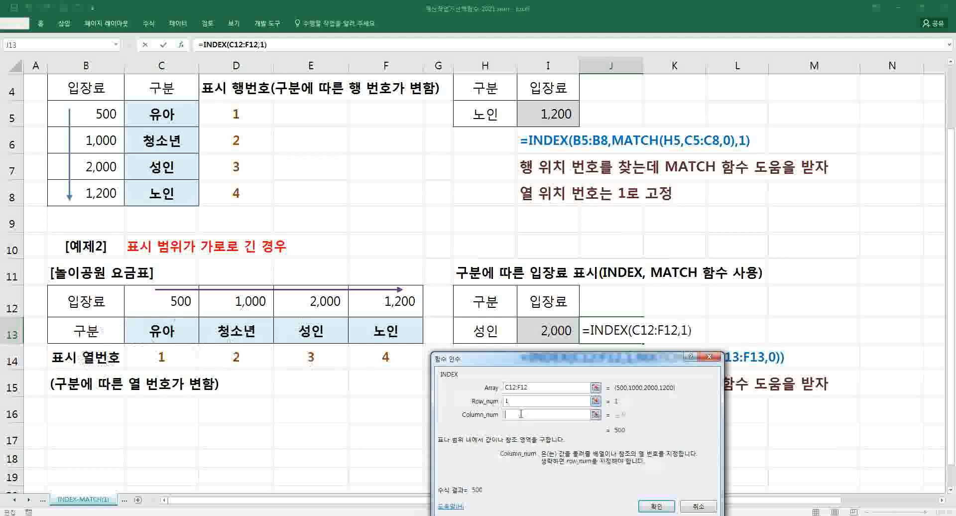
Step: Try column numbers 1, 3 and 4 as the INDEX column argument
{"action": "type", "text": "1"}
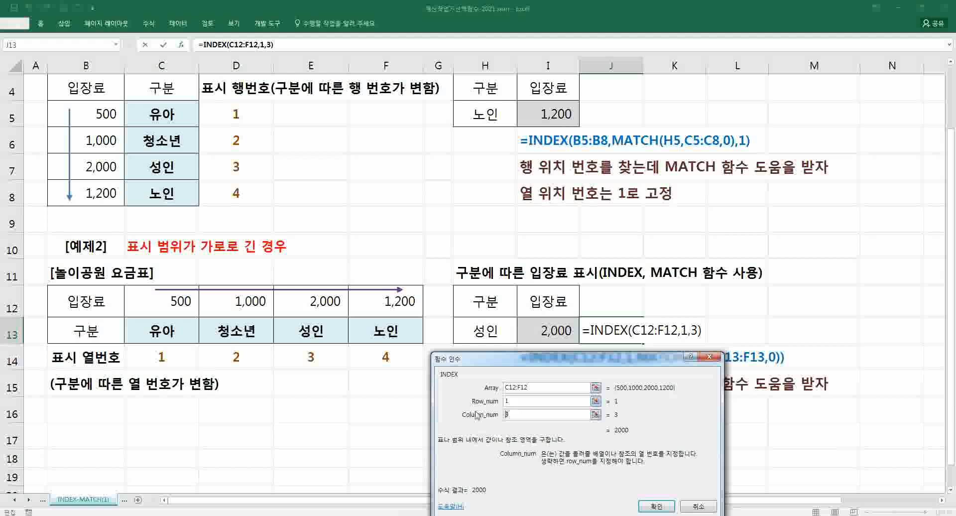
{"action": "key", "text": "BackSpace"}
{"action": "type", "text": "4"}
Step: Enter match() as the INDEX column number and open the function arguments of the nested MATCH
{"action": "type", "text": "match"}
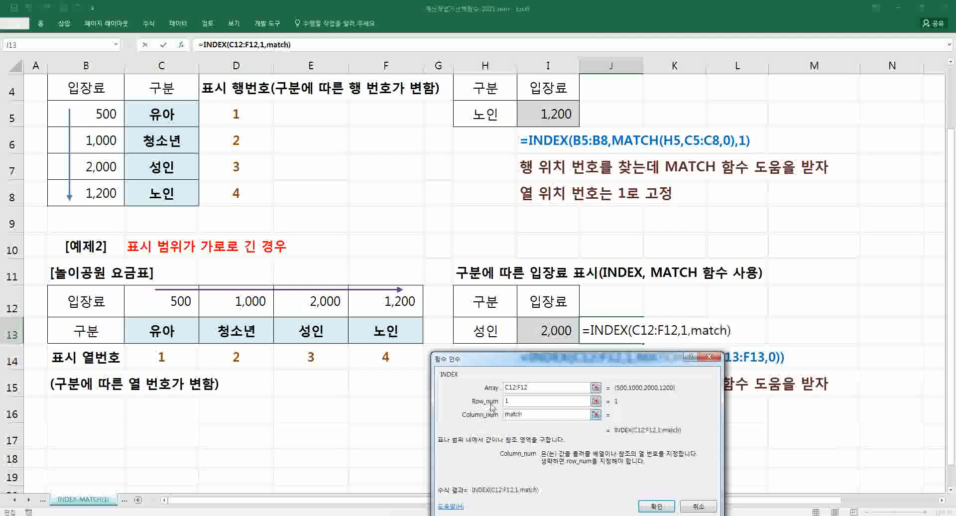
{"action": "type", "text": "()"}
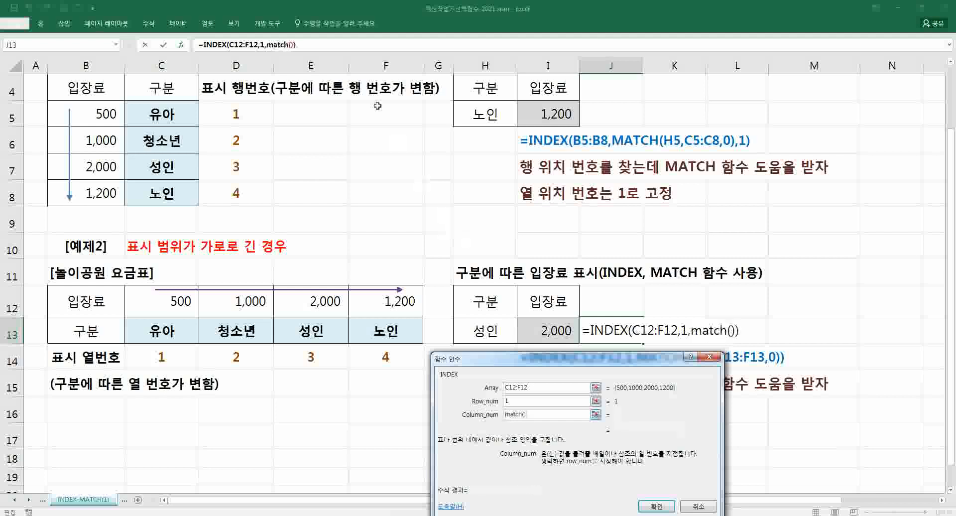
{"action": "left_click", "coordinate": [281, 44]}
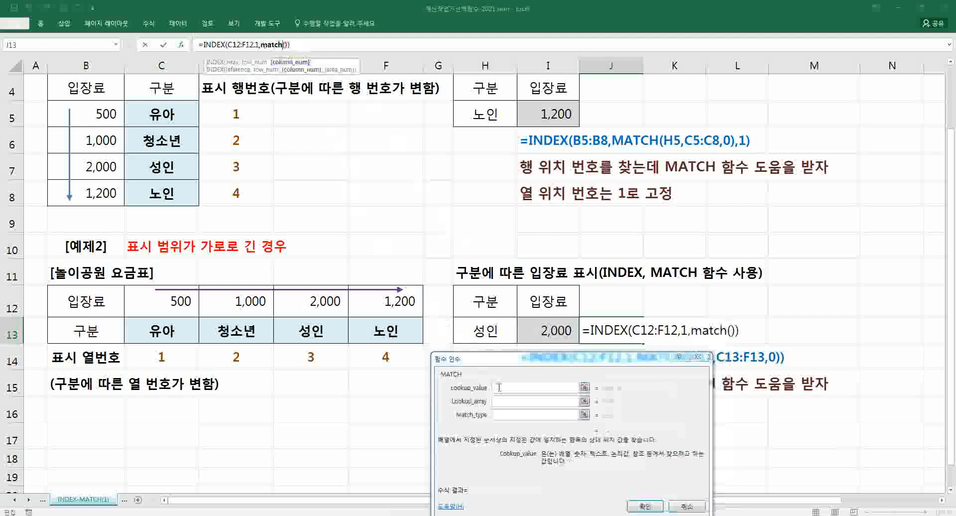
Step: Set MATCH to look up H13 in C13:F13 with match type 0 and complete the formula in J13
{"action": "left_click", "coordinate": [499, 330]}
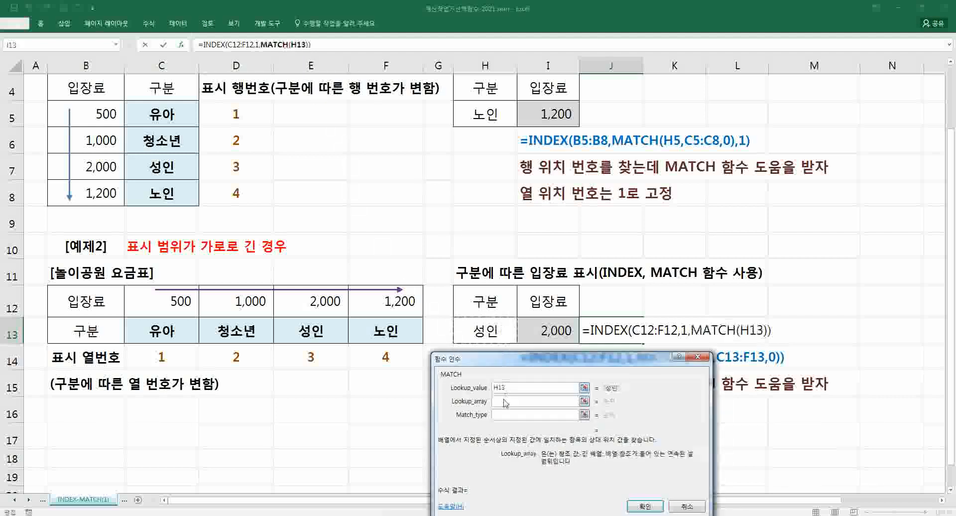
{"action": "key", "text": "Tab"}
{"action": "left_click_drag", "start_coordinate": [164, 331], "coordinate": [398, 331]}
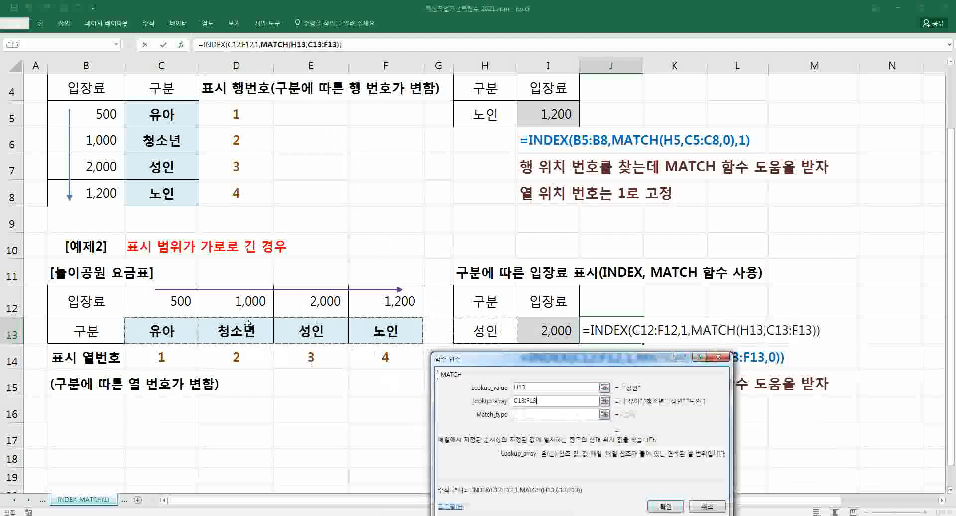
{"action": "left_click", "coordinate": [525, 414]}
{"action": "type", "text": "0"}
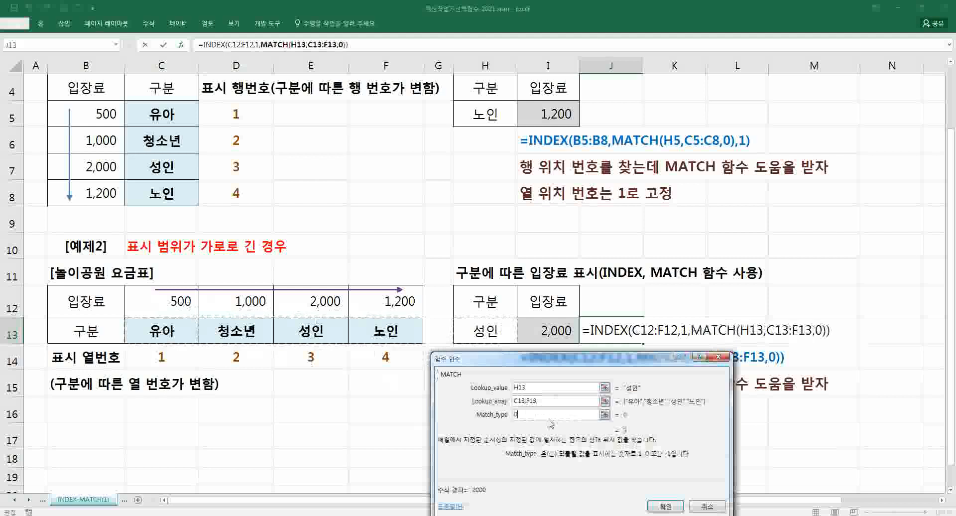
{"action": "left_click", "coordinate": [664, 506]}
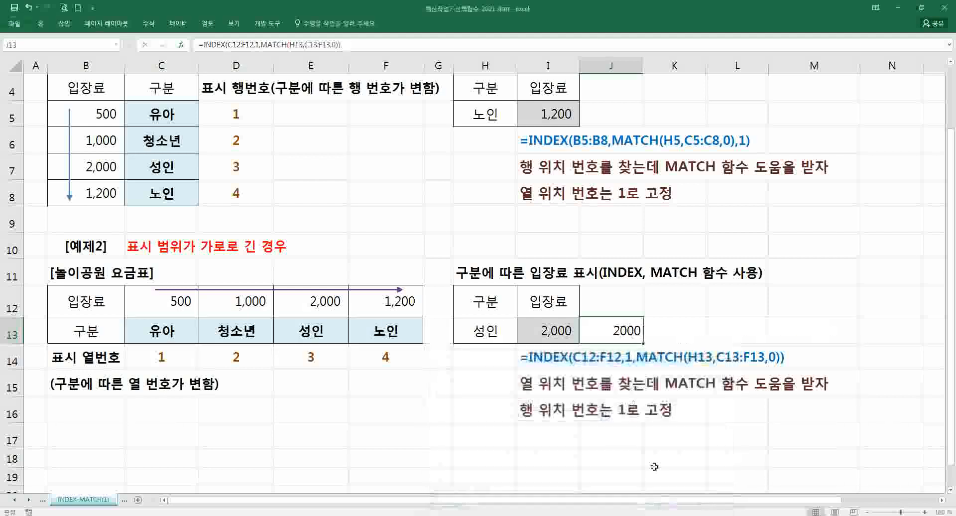
Step: Test the horizontal lookup by choosing 청소년 as the category in H13
{"action": "left_click", "coordinate": [504, 332]}
{"action": "left_click", "coordinate": [521, 339]}
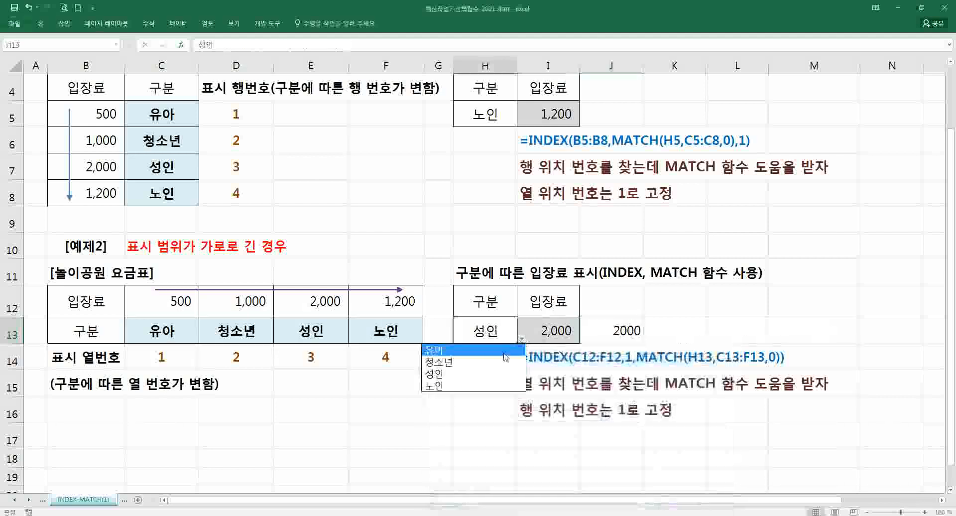
{"action": "left_click", "coordinate": [517, 358]}
Step: Clear the practice INDEX and MATCH formula from J13
{"action": "left_click", "coordinate": [605, 334]}
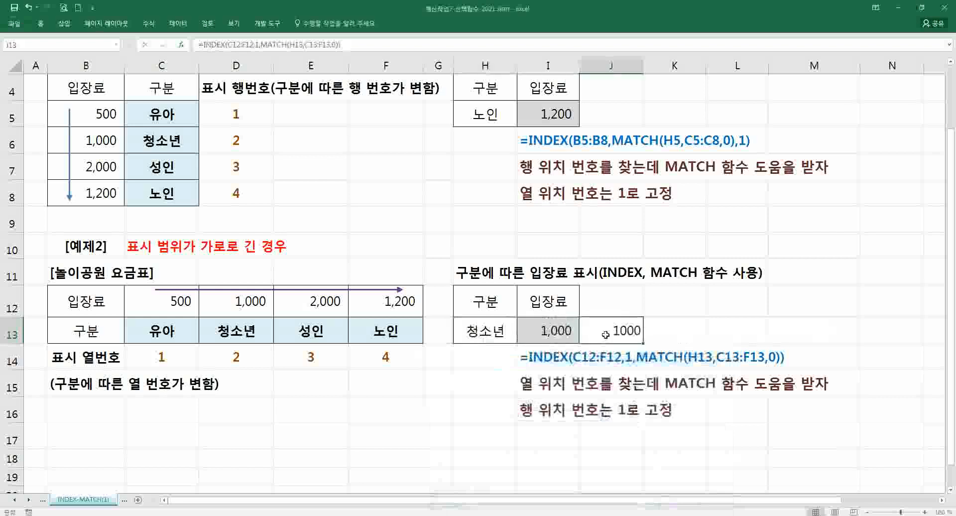
{"action": "key", "text": "Delete"}
{"action": "left_click", "coordinate": [459, 373]}
{"action": "scroll", "coordinate": [401, 353], "scroll_direction": "up", "scroll_amount": 1}
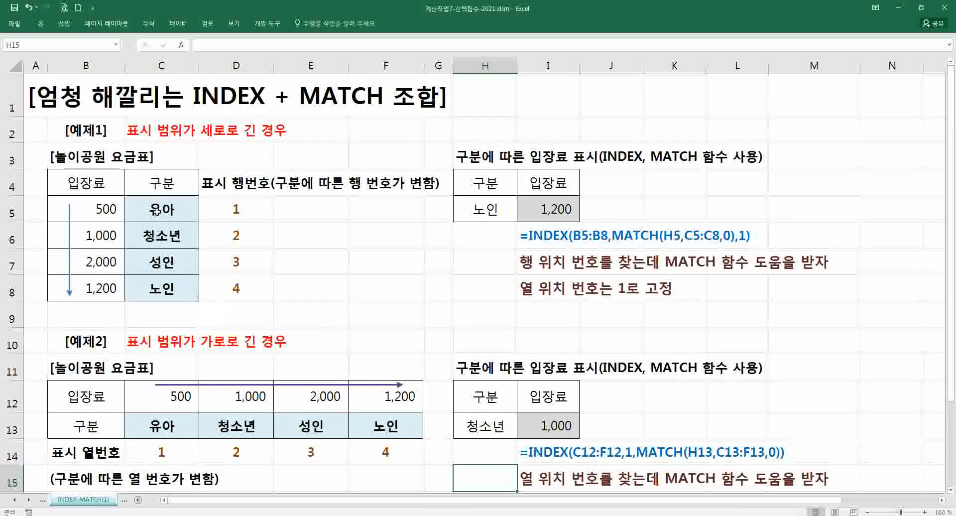
Step: Switch to the INDEX-MATCH(2) sheet with the two-way fare tables
{"action": "left_click_drag", "start_coordinate": [156, 209], "coordinate": [155, 289]}
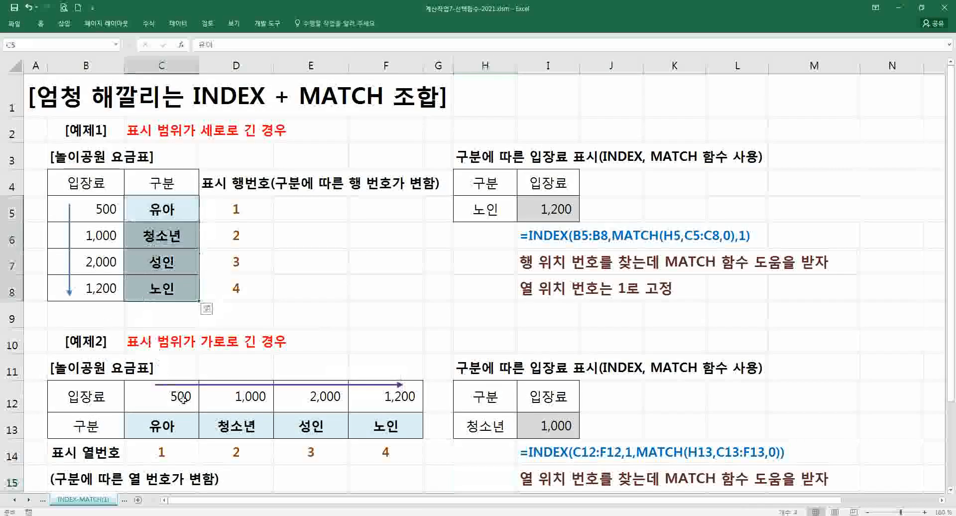
{"action": "left_click", "coordinate": [31, 503]}
{"action": "left_click", "coordinate": [76, 500]}
{"action": "left_click", "coordinate": [224, 300]}
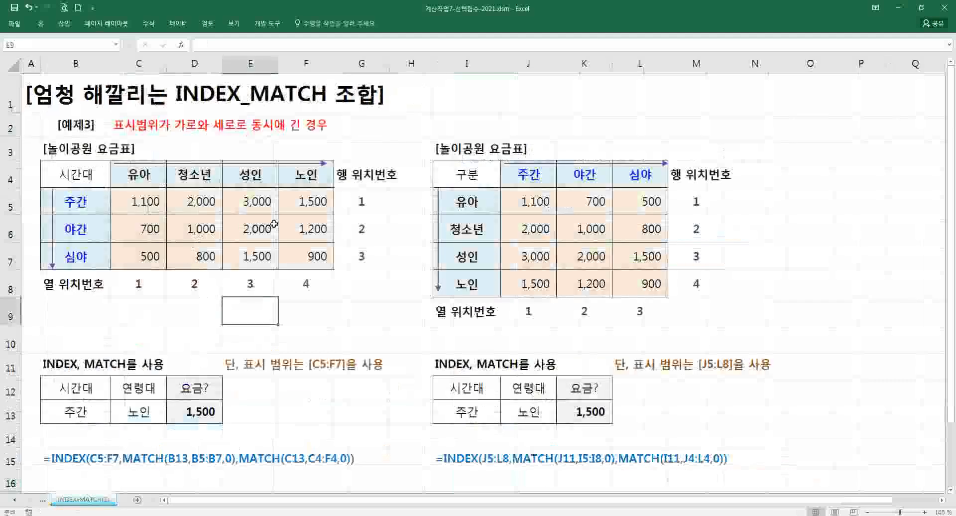
Step: Examine the fare range C5:F7 and the time-slot and age-group headings of the first two-way table
{"action": "left_click_drag", "start_coordinate": [141, 203], "coordinate": [295, 256]}
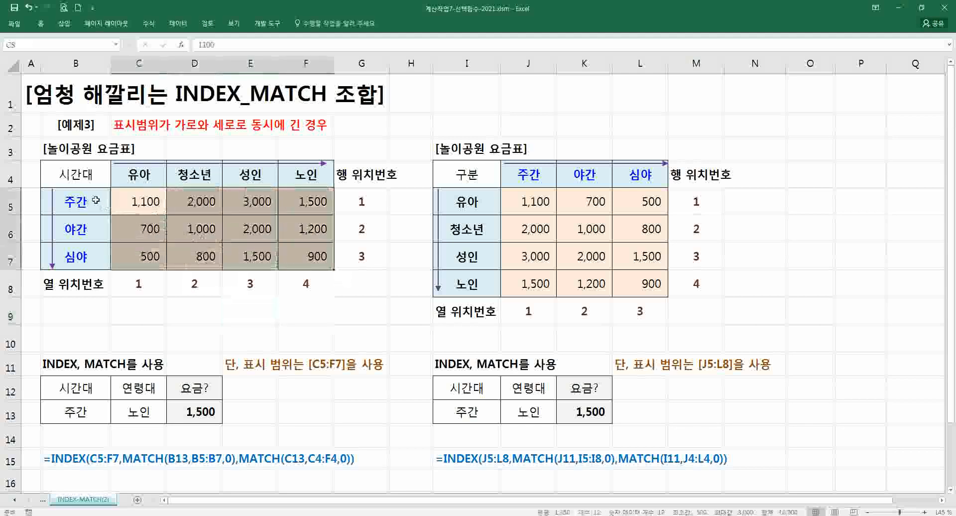
{"action": "left_click", "coordinate": [87, 177]}
{"action": "left_click", "coordinate": [86, 205]}
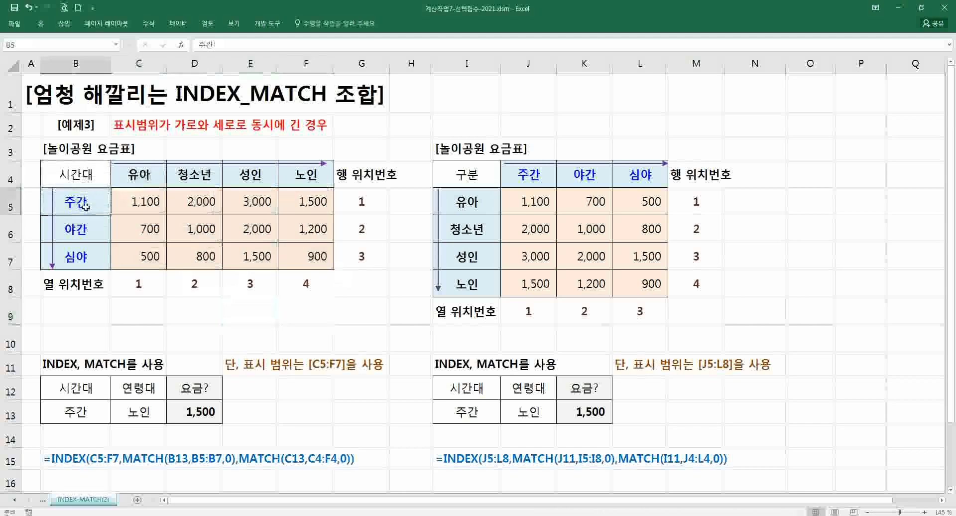
{"action": "left_click", "coordinate": [141, 181]}
{"action": "left_click", "coordinate": [184, 179]}
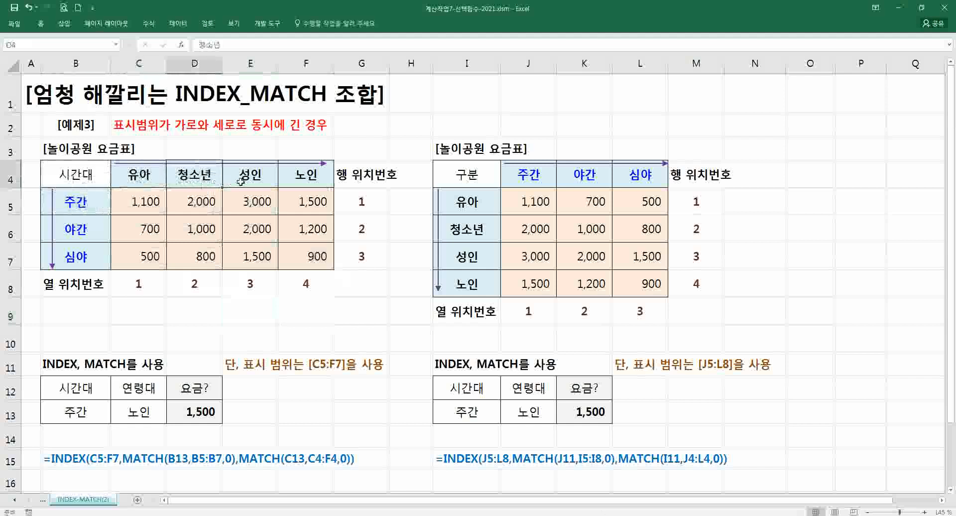
{"action": "left_click", "coordinate": [241, 181]}
{"action": "left_click", "coordinate": [304, 179]}
Step: Go through the 주간, 야간 and 심야 fares for each age group in the first two-way table
{"action": "left_click", "coordinate": [87, 201]}
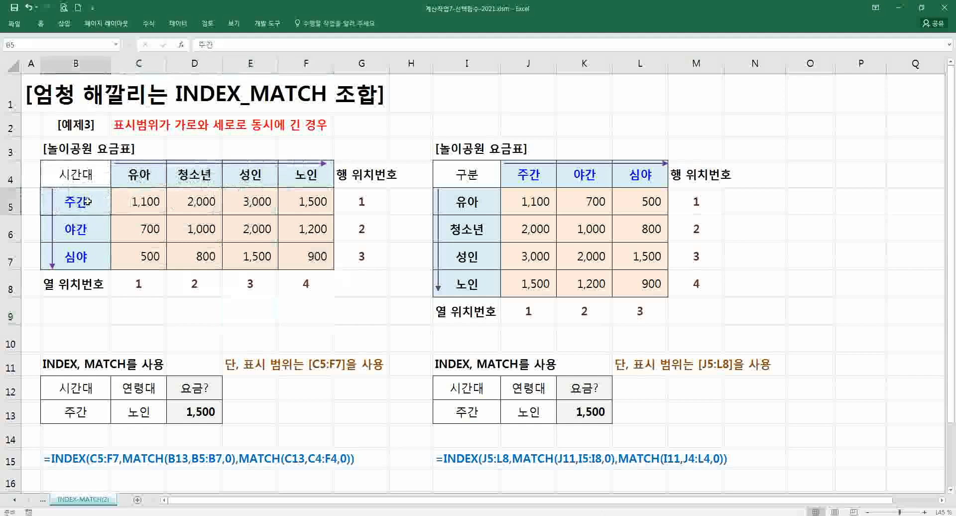
{"action": "left_click", "coordinate": [152, 204]}
{"action": "left_click", "coordinate": [201, 201]}
{"action": "left_click", "coordinate": [251, 203]}
{"action": "left_click", "coordinate": [296, 205]}
{"action": "left_click", "coordinate": [82, 228]}
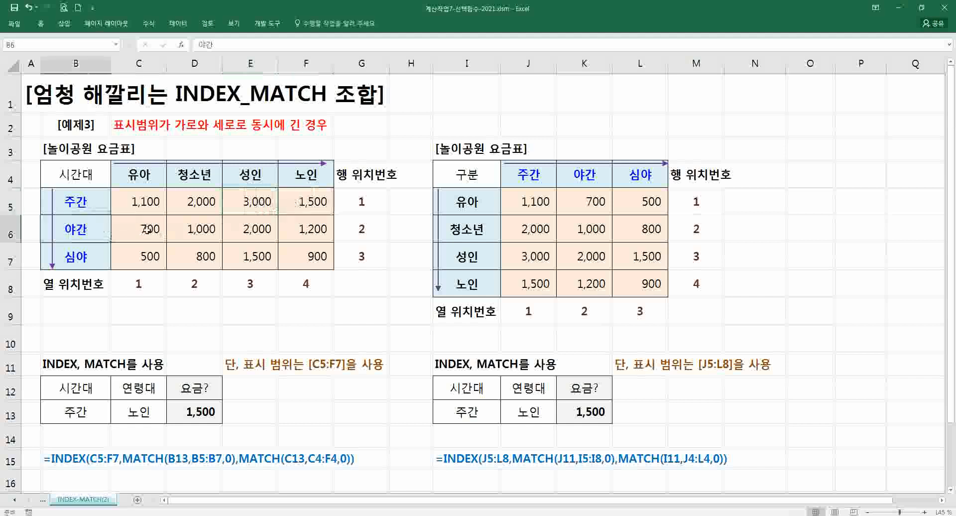
{"action": "left_click", "coordinate": [150, 228]}
{"action": "left_click", "coordinate": [201, 228]}
{"action": "left_click", "coordinate": [259, 229]}
{"action": "left_click", "coordinate": [300, 228]}
{"action": "left_click", "coordinate": [139, 256]}
{"action": "left_click", "coordinate": [249, 256]}
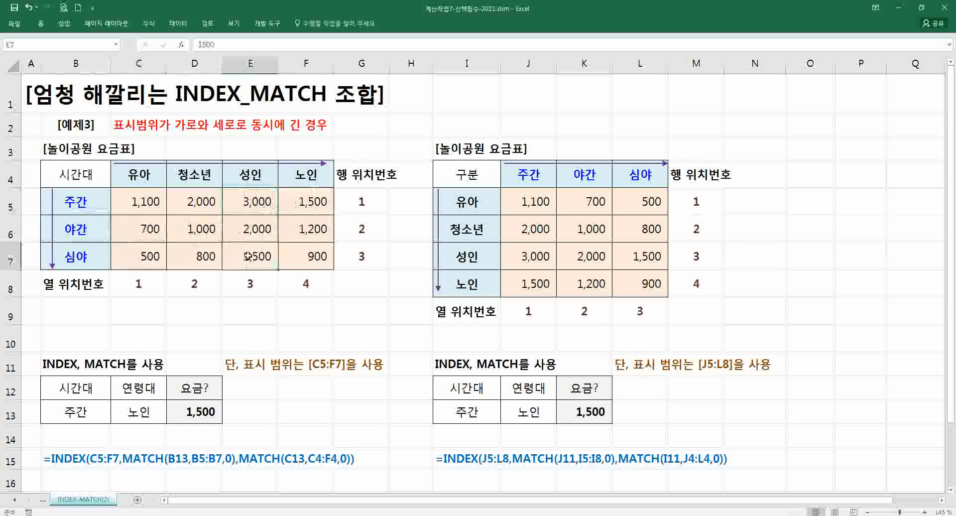
{"action": "left_click", "coordinate": [314, 256]}
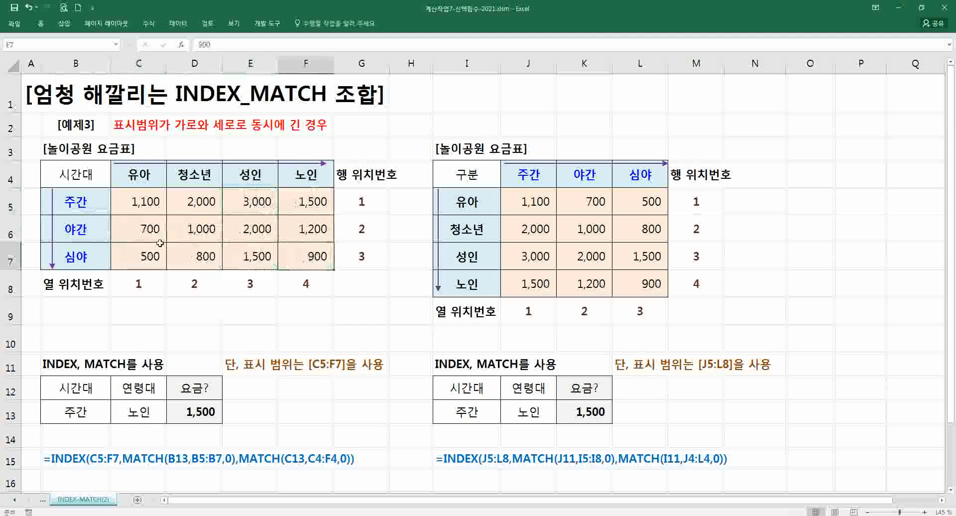
Step: Select the fare cells C5:F7 to point out the range that INDEX displays from
{"action": "left_click", "coordinate": [158, 245]}
{"action": "left_click", "coordinate": [148, 199]}
{"action": "left_click_drag", "start_coordinate": [144, 201], "coordinate": [300, 264]}
{"action": "left_click_drag", "start_coordinate": [138, 205], "coordinate": [311, 255]}
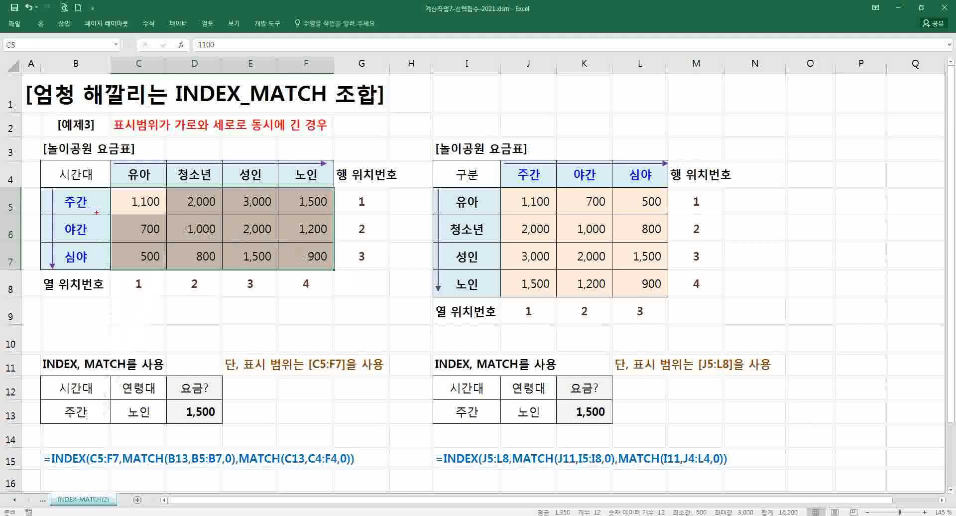
{"action": "left_click_drag", "start_coordinate": [96, 212], "coordinate": [332, 216]}
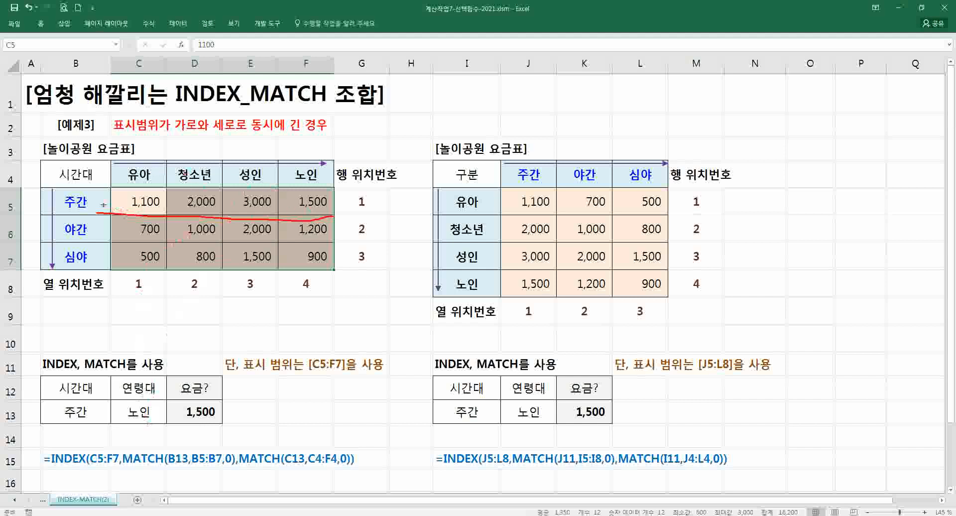
{"action": "left_click_drag", "start_coordinate": [98, 424], "coordinate": [79, 441]}
{"action": "key", "text": "Escape"}
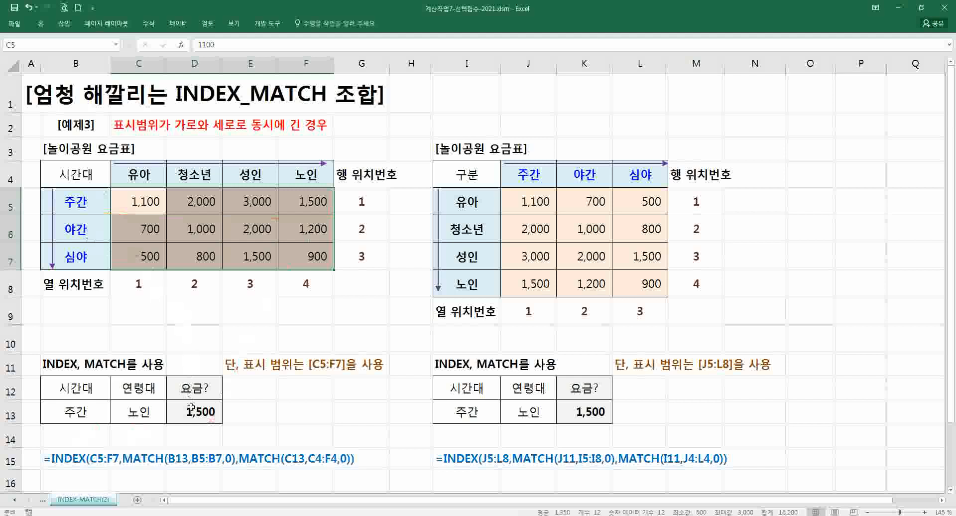
Step: Start an INDEX formula in D14 and open its function arguments in the array, row_num, column_num form
{"action": "left_click", "coordinate": [196, 434]}
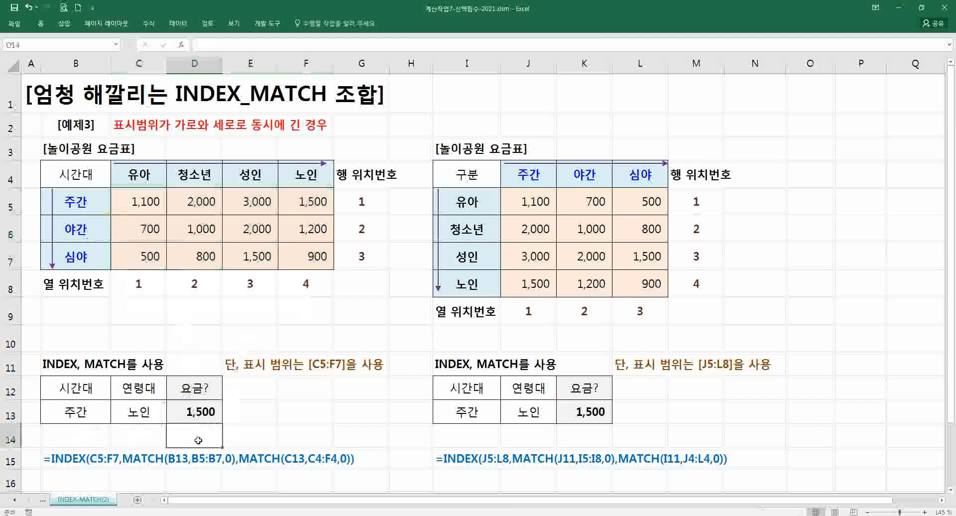
{"action": "type", "text": "=inde"}
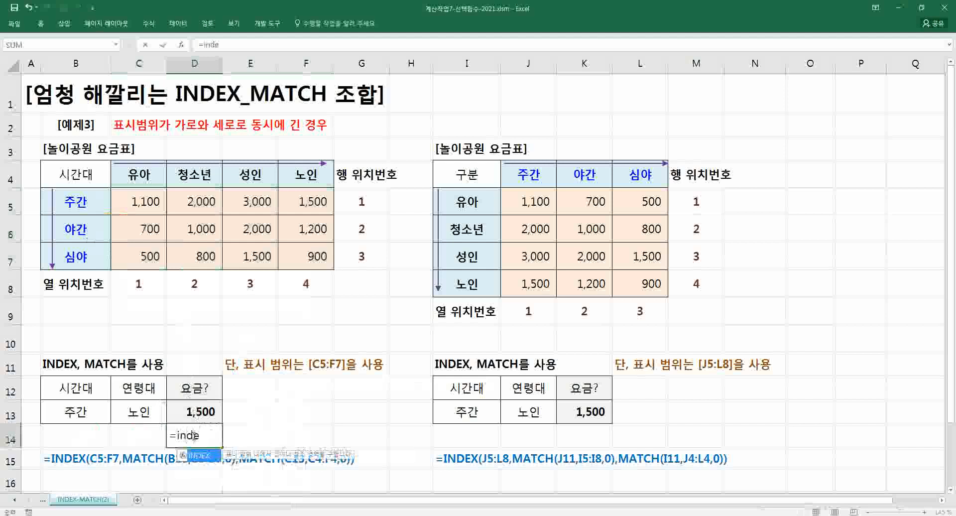
{"action": "key", "text": "Tab"}
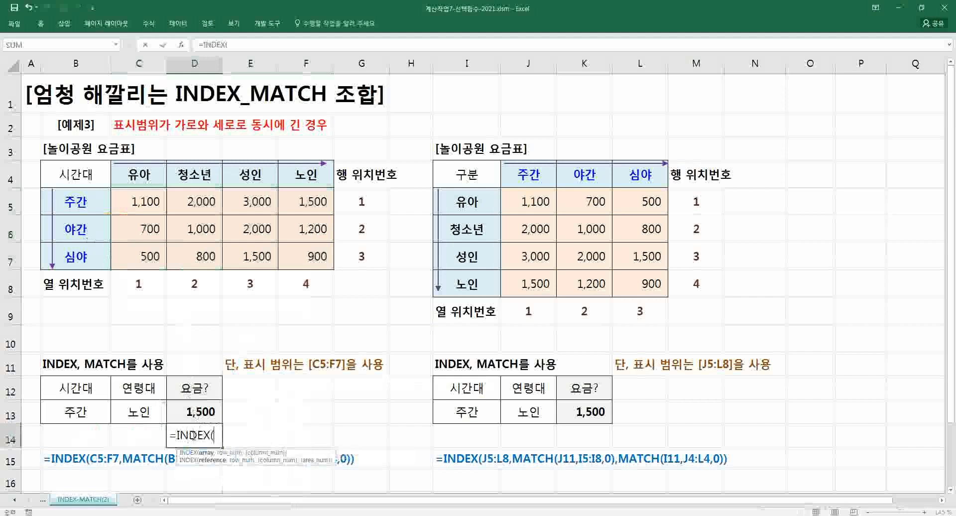
{"action": "key", "text": "ctrl+a"}
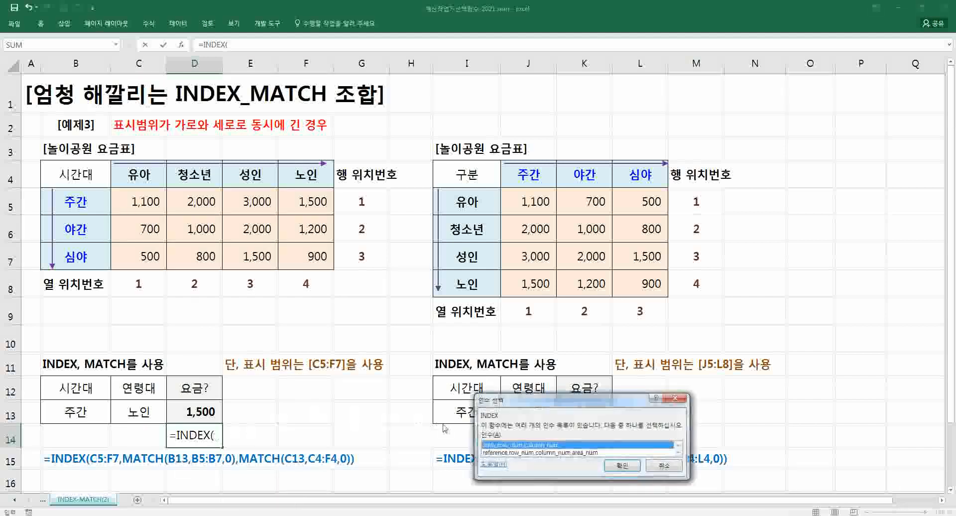
{"action": "key", "text": "Return"}
{"action": "left_click_drag", "start_coordinate": [475, 324], "coordinate": [324, 327]}
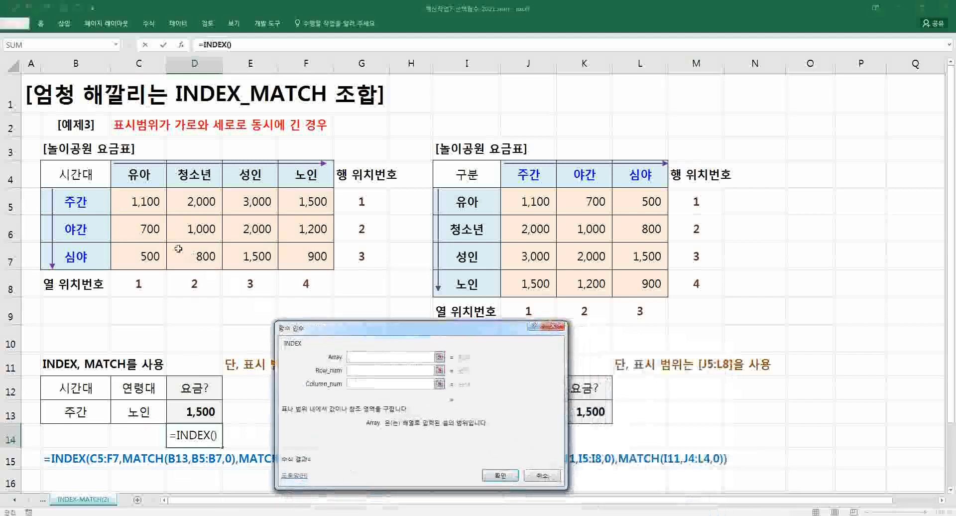
Step: Set the INDEX array to the fare cells C5:F7 and the row number to 1
{"action": "left_click_drag", "start_coordinate": [145, 209], "coordinate": [302, 259]}
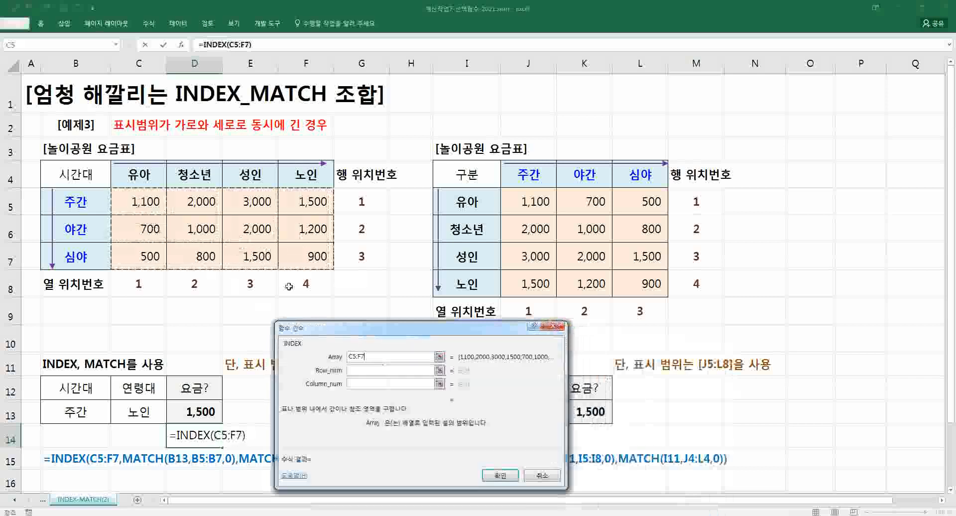
{"action": "left_click_drag", "start_coordinate": [306, 327], "coordinate": [314, 394]}
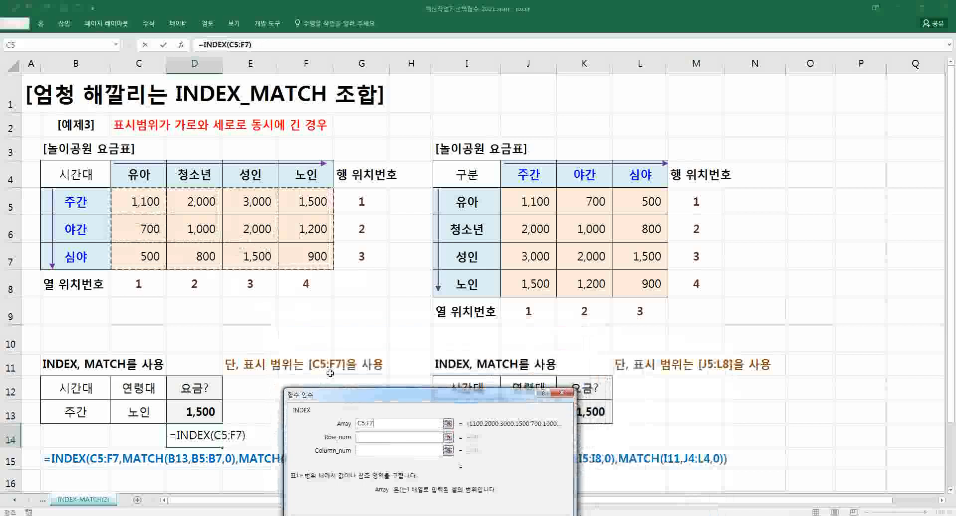
{"action": "left_click_drag", "start_coordinate": [330, 394], "coordinate": [460, 307]}
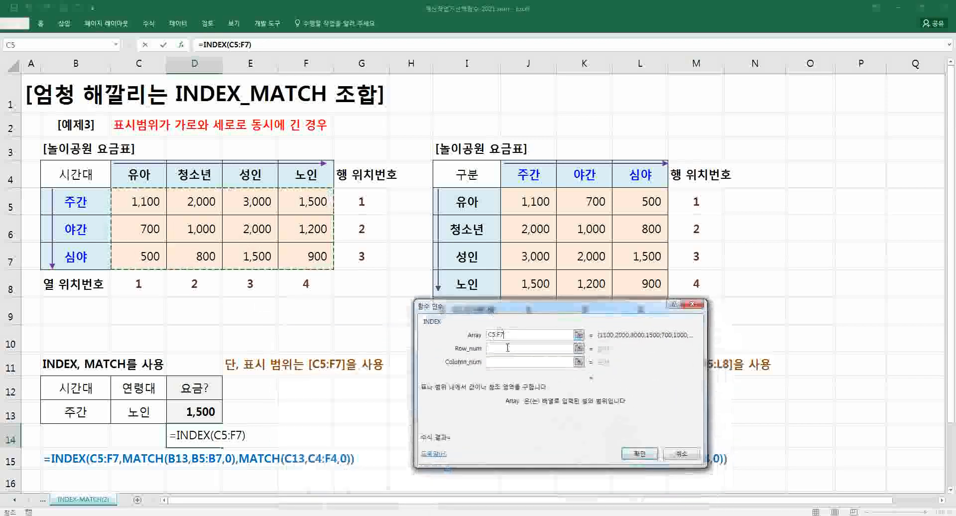
{"action": "left_click", "coordinate": [507, 347]}
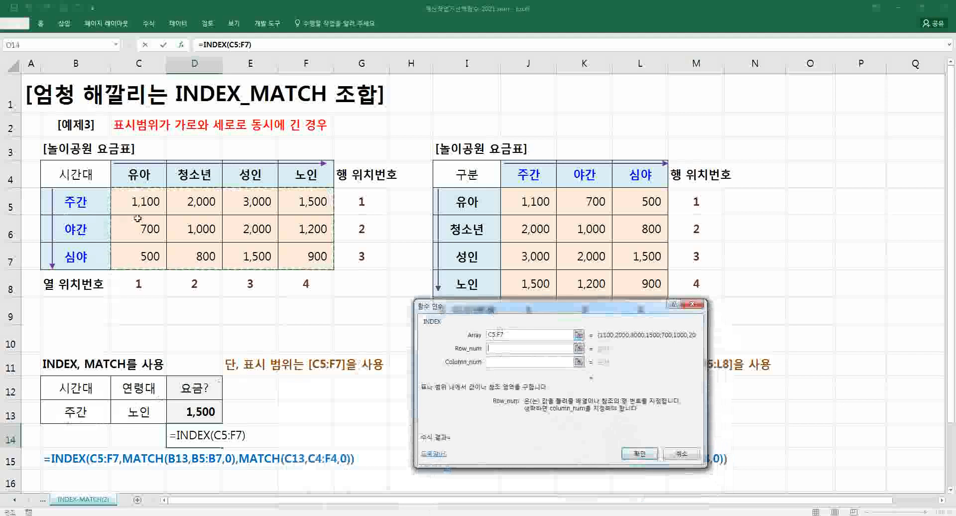
{"action": "type", "text": "5"}
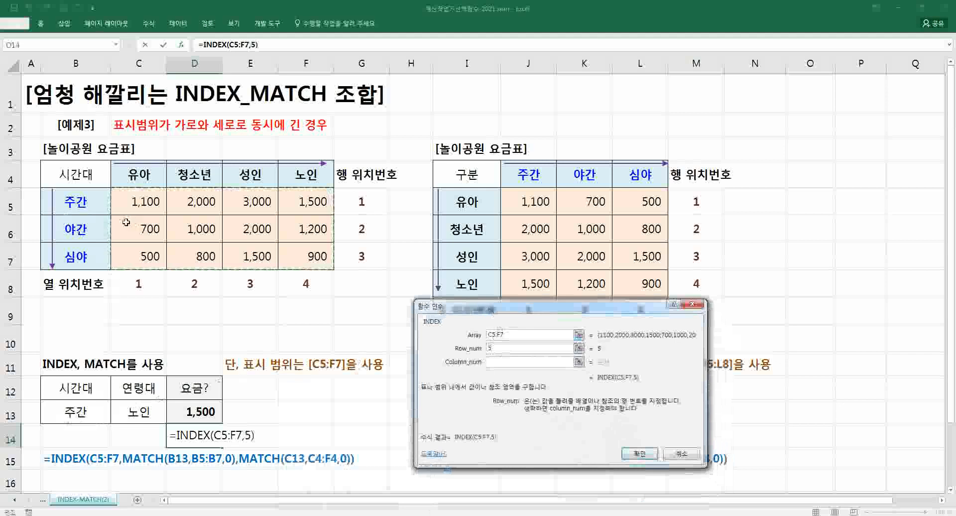
{"action": "key", "text": "BackSpace"}
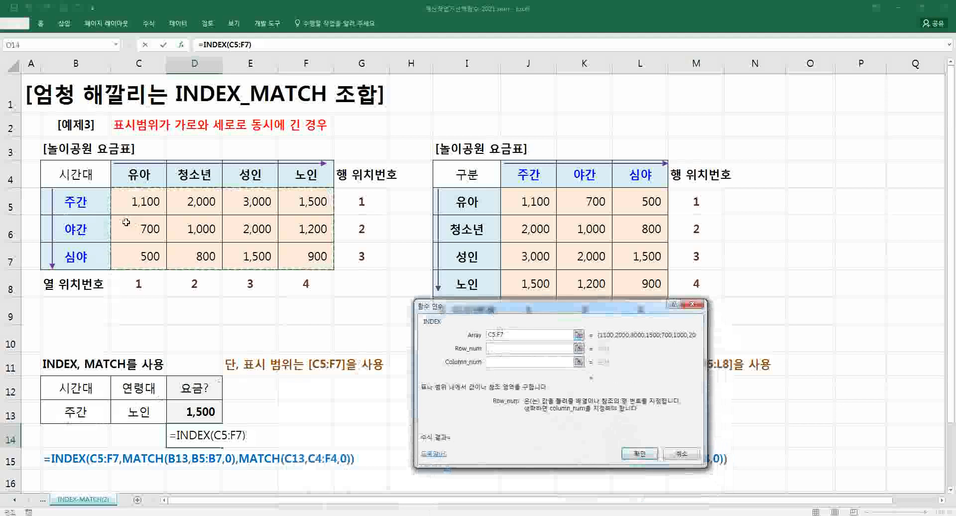
{"action": "type", "text": "1"}
{"action": "key", "text": "Tab"}
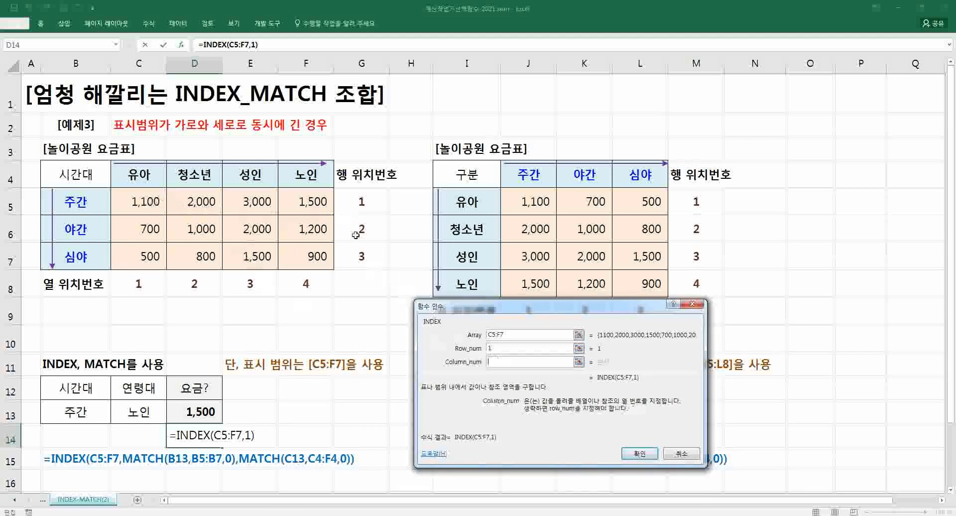
Step: Set the INDEX column number to 4 and go back over the C5:F7 array, row number and column number arguments
{"action": "type", "text": "4"}
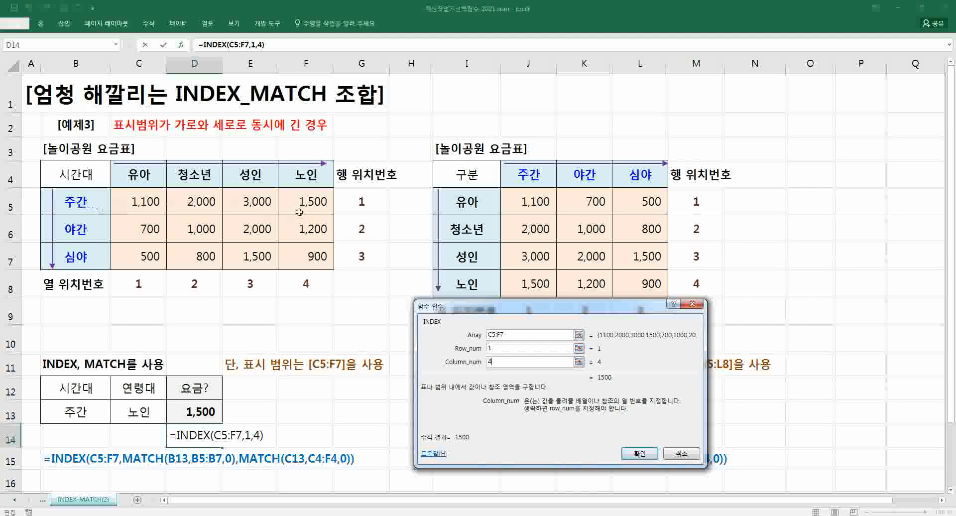
{"action": "left_click", "coordinate": [501, 337]}
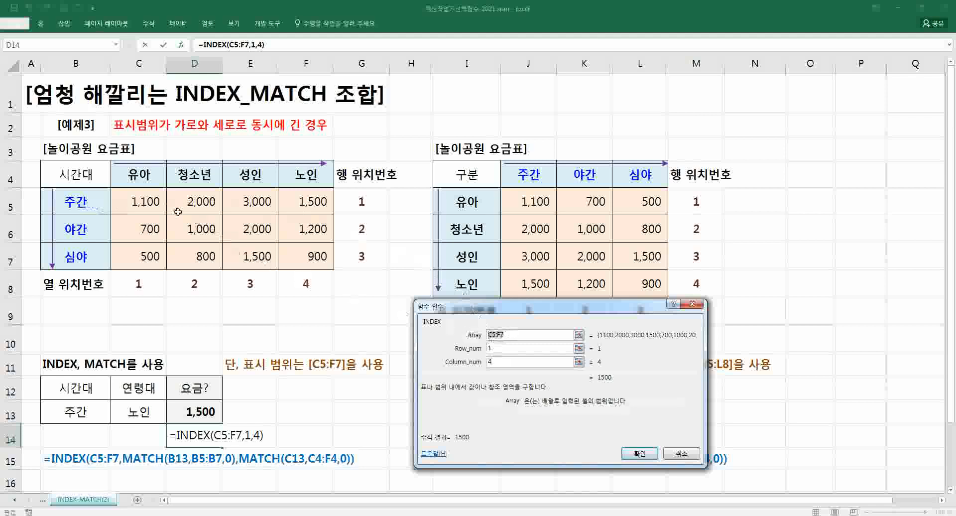
{"action": "left_click_drag", "start_coordinate": [144, 202], "coordinate": [299, 258]}
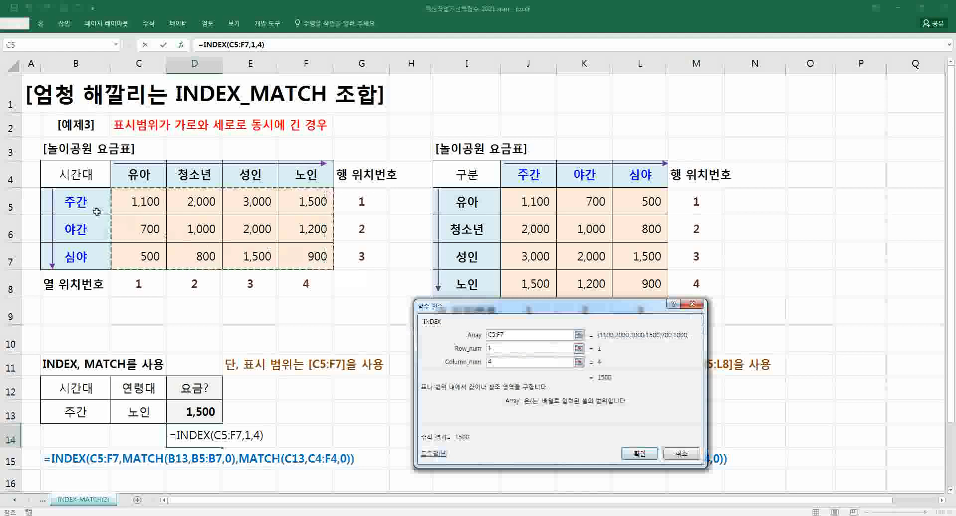
{"action": "left_click_drag", "start_coordinate": [497, 348], "coordinate": [475, 352]}
{"action": "left_click", "coordinate": [502, 360]}
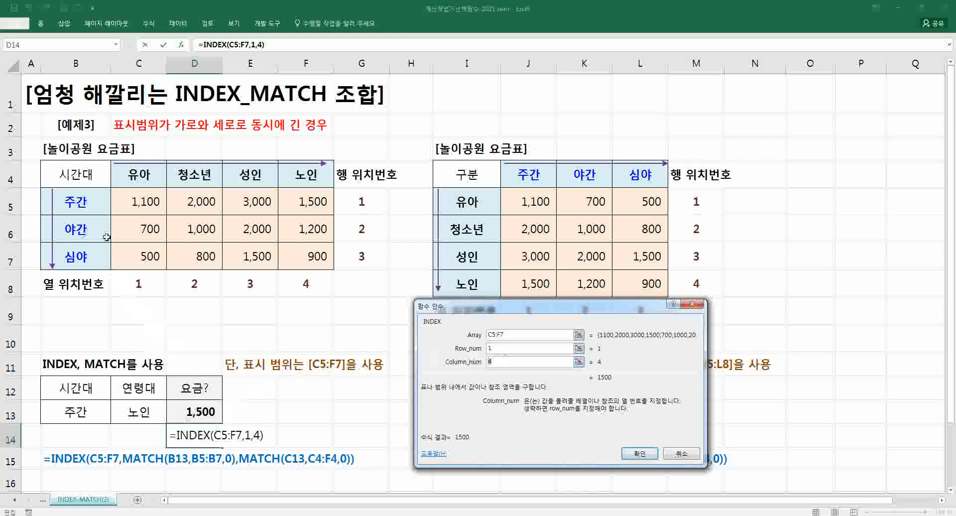
Step: Change the trial INDEX arguments to row number 2 and column number 3
{"action": "left_click", "coordinate": [491, 349]}
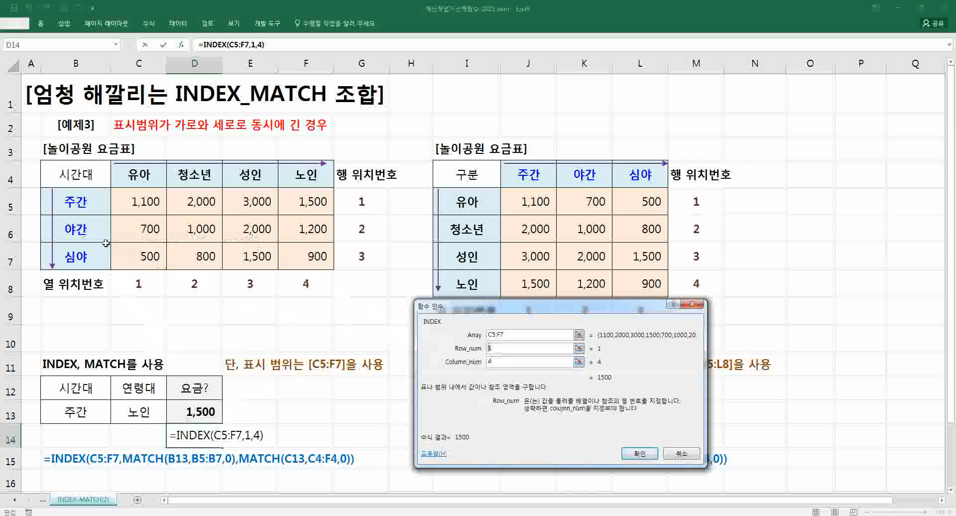
{"action": "key", "text": "BackSpace"}
{"action": "type", "text": "2"}
{"action": "left_click", "coordinate": [493, 362]}
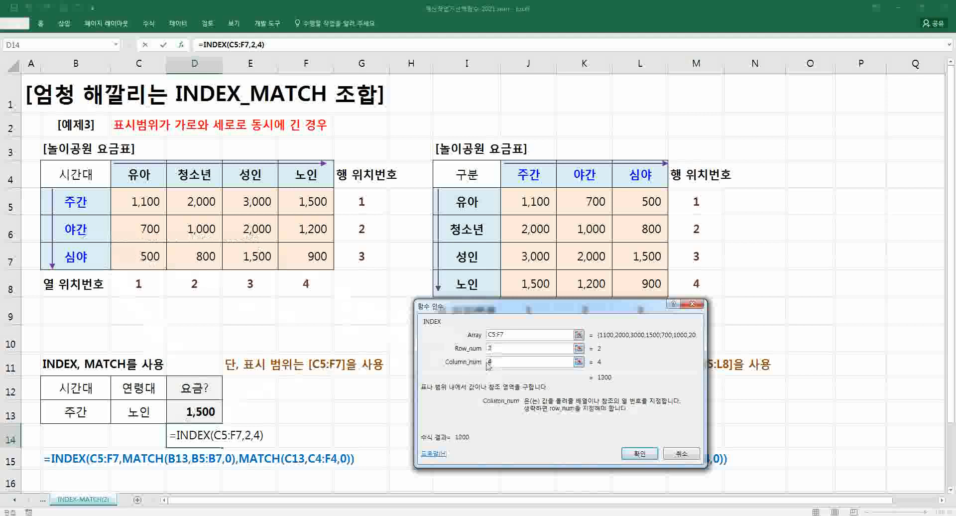
{"action": "key", "text": "BackSpace"}
{"action": "type", "text": "3"}
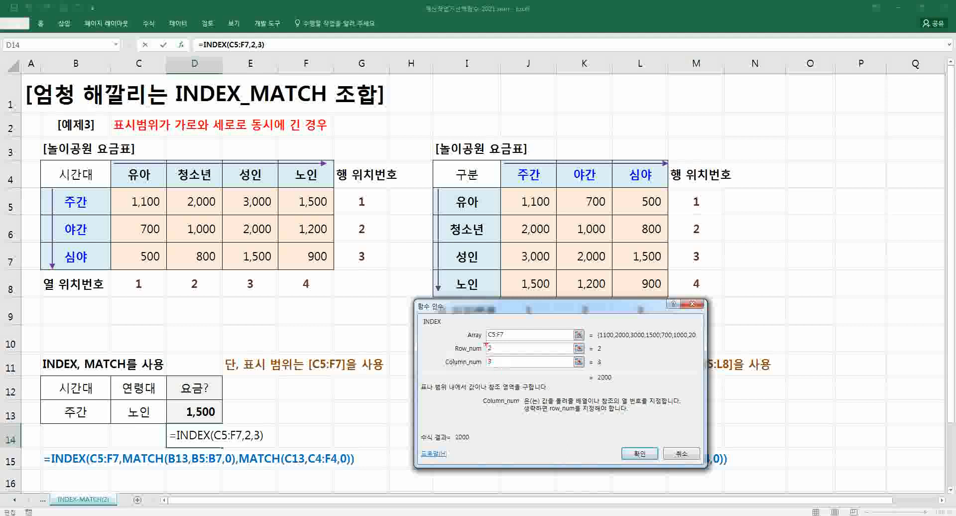
Step: Mark the row and column number arguments for emphasis, and discard the trial INDEX formula in D14
{"action": "left_click_drag", "start_coordinate": [486, 342], "coordinate": [494, 354]}
{"action": "left_click_drag", "start_coordinate": [485, 355], "coordinate": [496, 368]}
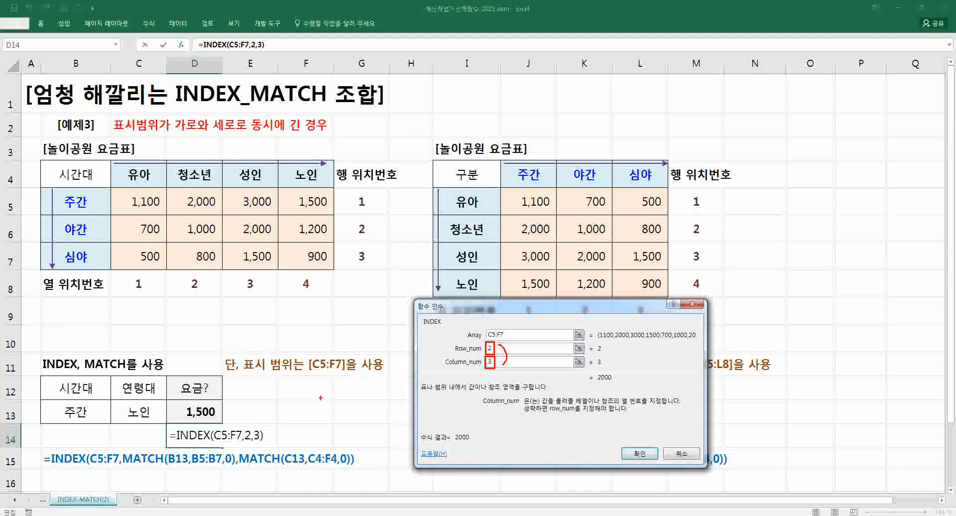
{"action": "key", "text": "Escape"}
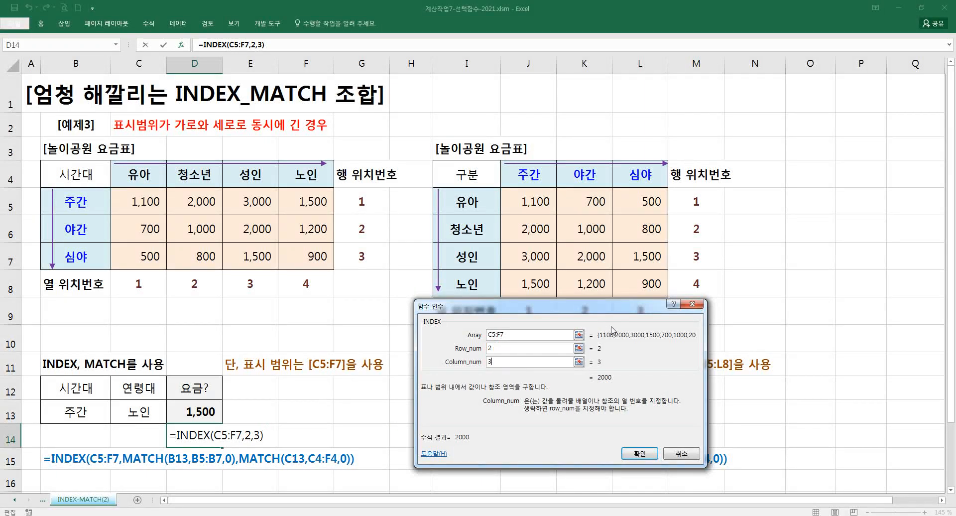
{"action": "left_click", "coordinate": [682, 452]}
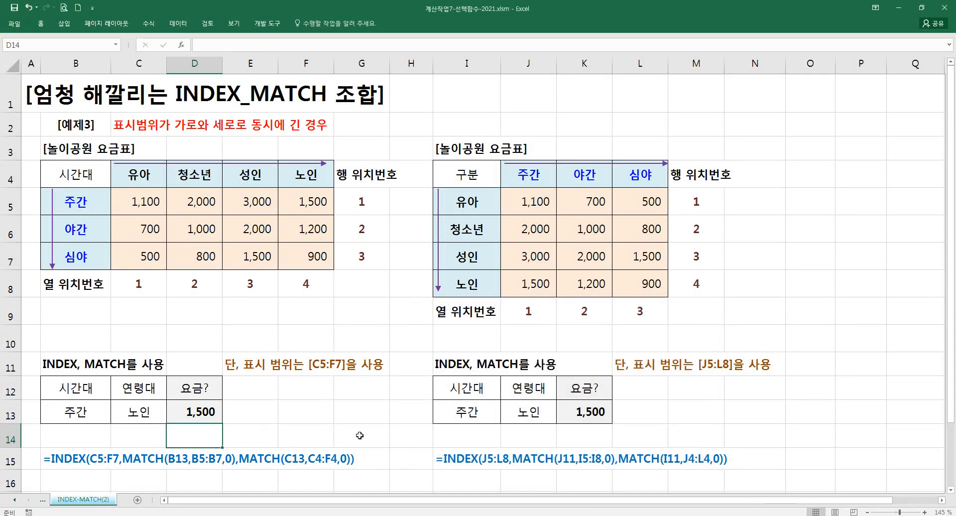
Step: Start an INDEX formula in E13 in the array, row_num, column_num form with the fare cells C5:F7 as the array
{"action": "left_click", "coordinate": [246, 413]}
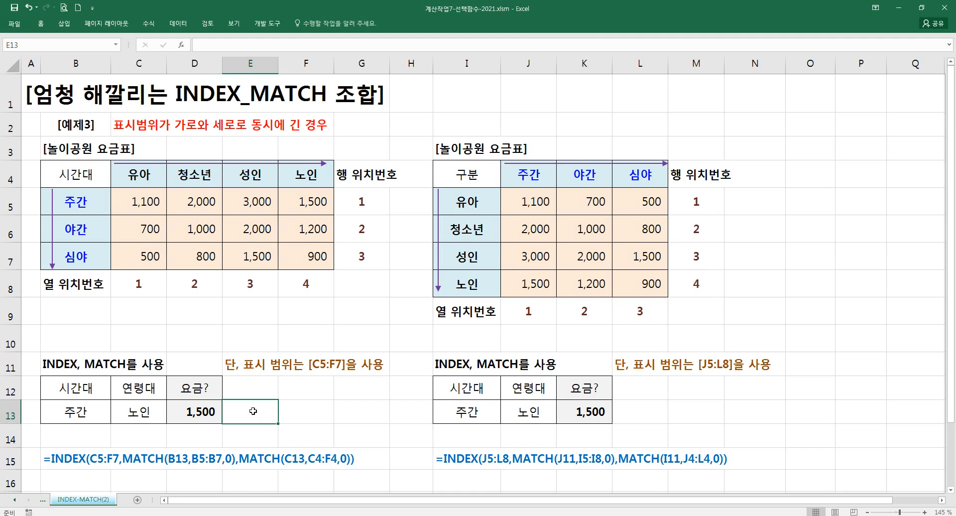
{"action": "type", "text": "="}
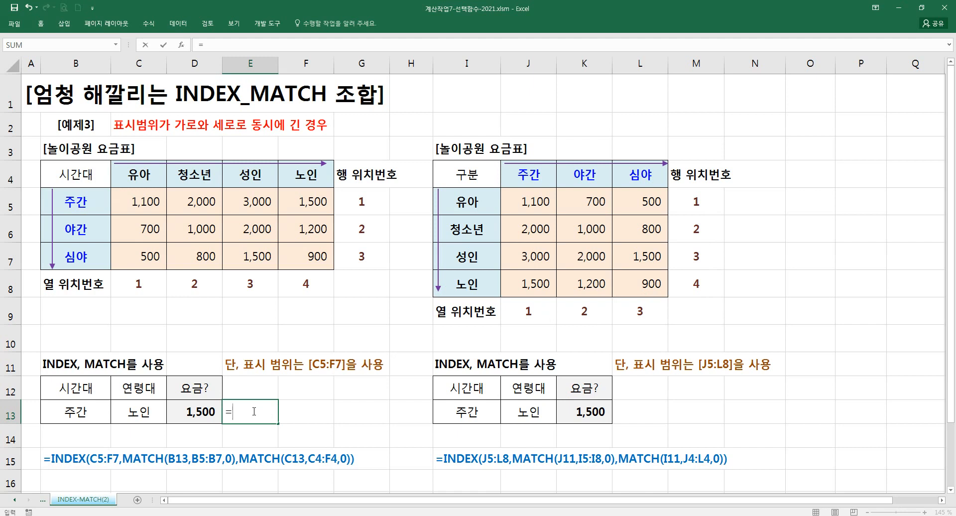
{"action": "type", "text": "index"}
{"action": "key", "text": "Tab"}
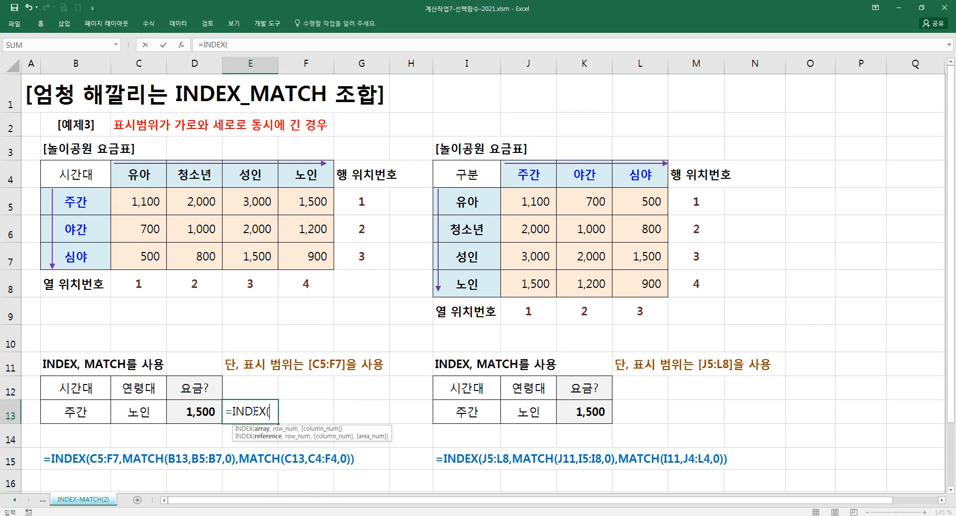
{"action": "key", "text": "ctrl+a"}
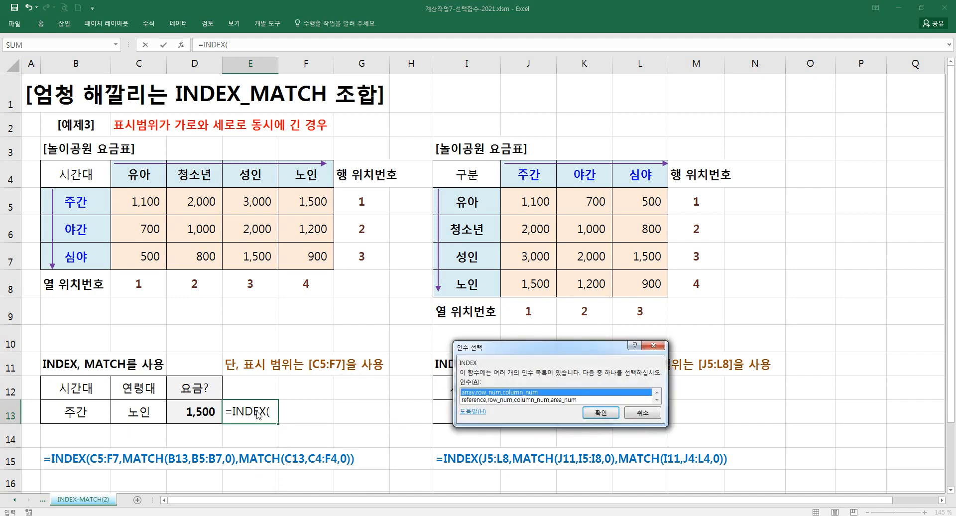
{"action": "key", "text": "Return"}
{"action": "left_click", "coordinate": [147, 199]}
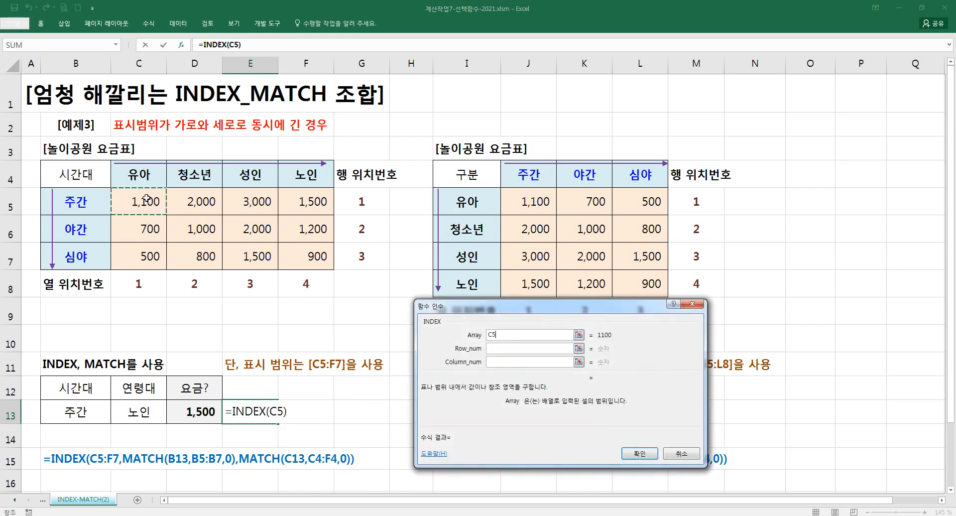
{"action": "left_click_drag", "start_coordinate": [147, 199], "coordinate": [306, 255]}
Step: Nest a MATCH function as the INDEX row number and open its function arguments
{"action": "left_click", "coordinate": [500, 348]}
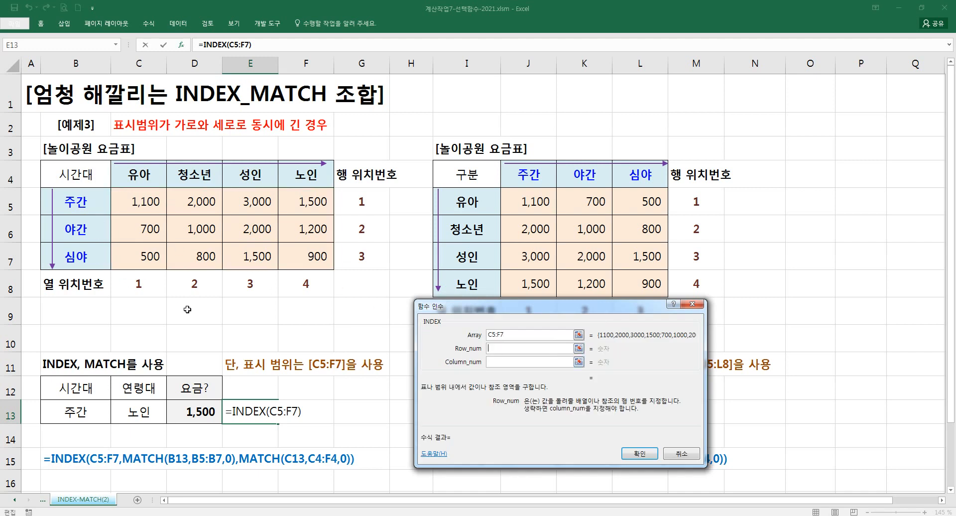
{"action": "type", "text": "match"}
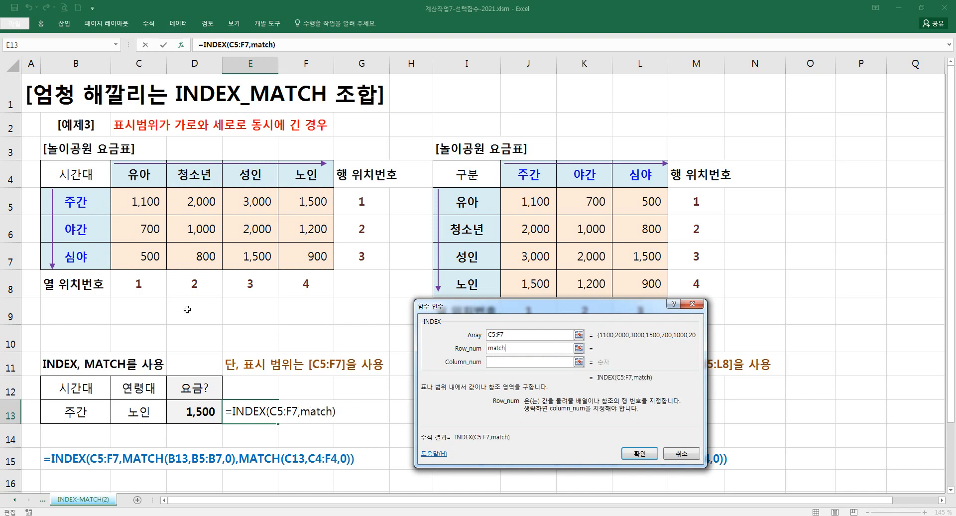
{"action": "key", "text": "Tab"}
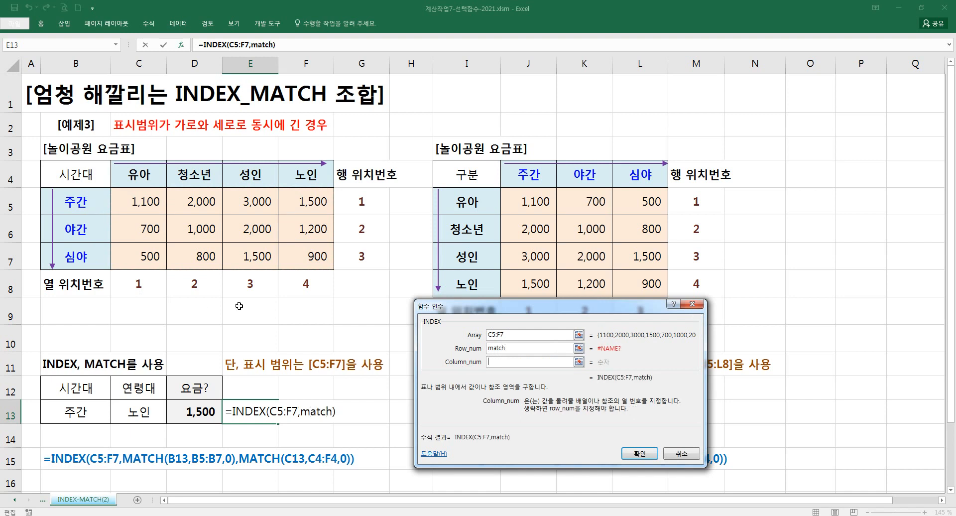
{"action": "left_click", "coordinate": [513, 347]}
{"action": "type", "text": "()"}
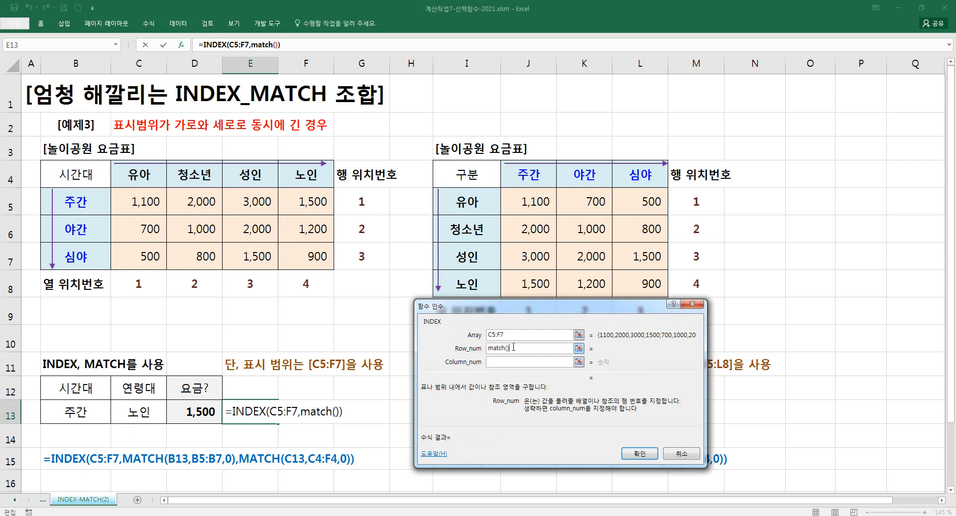
{"action": "left_click", "coordinate": [248, 45]}
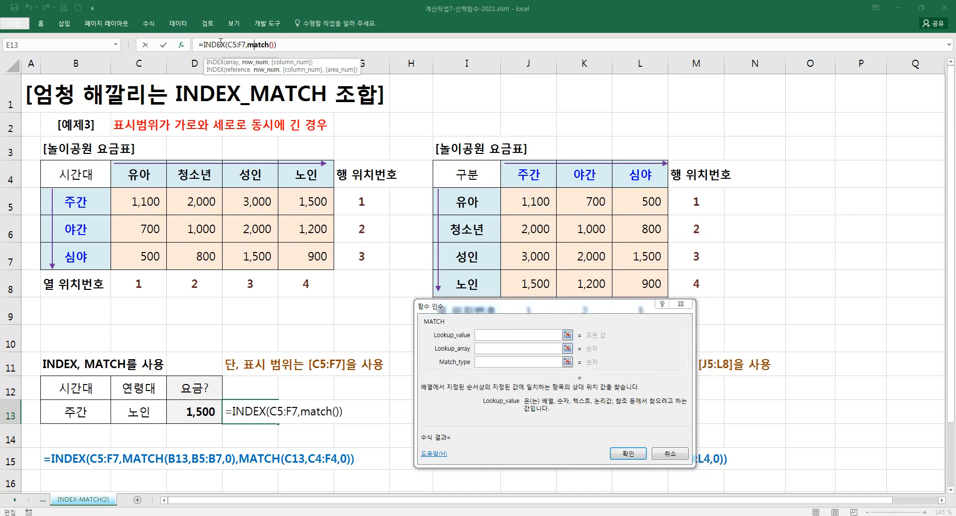
Step: Set the row MATCH to look up B13 in the time labels B5:B7 with match type 0
{"action": "left_click", "coordinate": [500, 341]}
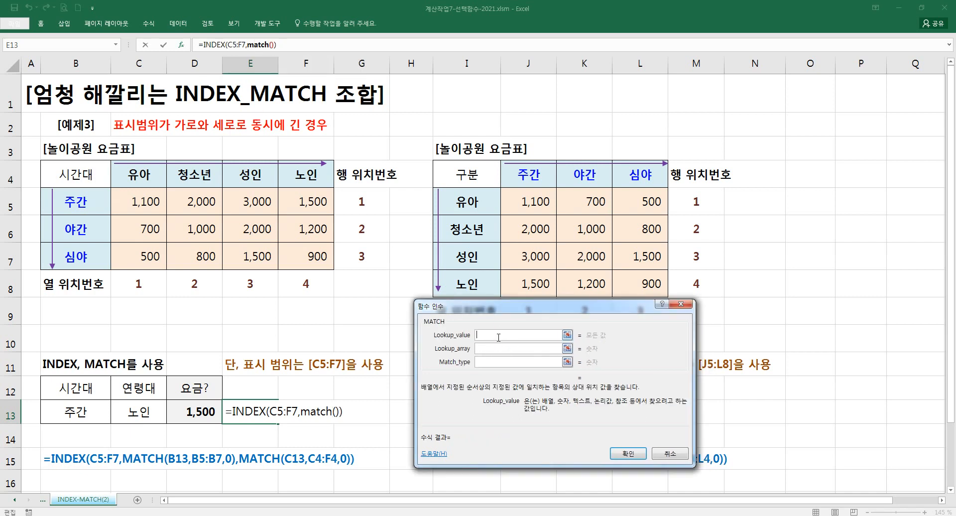
{"action": "left_click", "coordinate": [70, 411]}
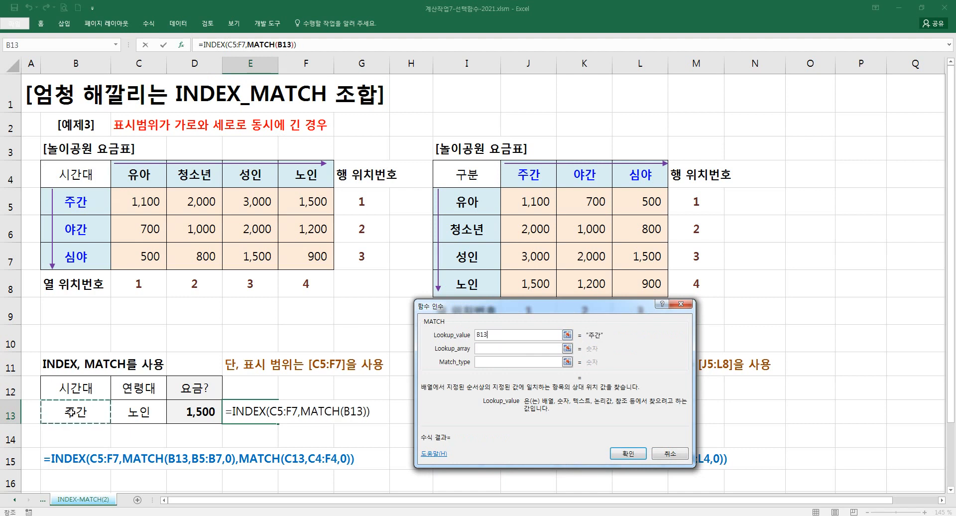
{"action": "left_click", "coordinate": [482, 347]}
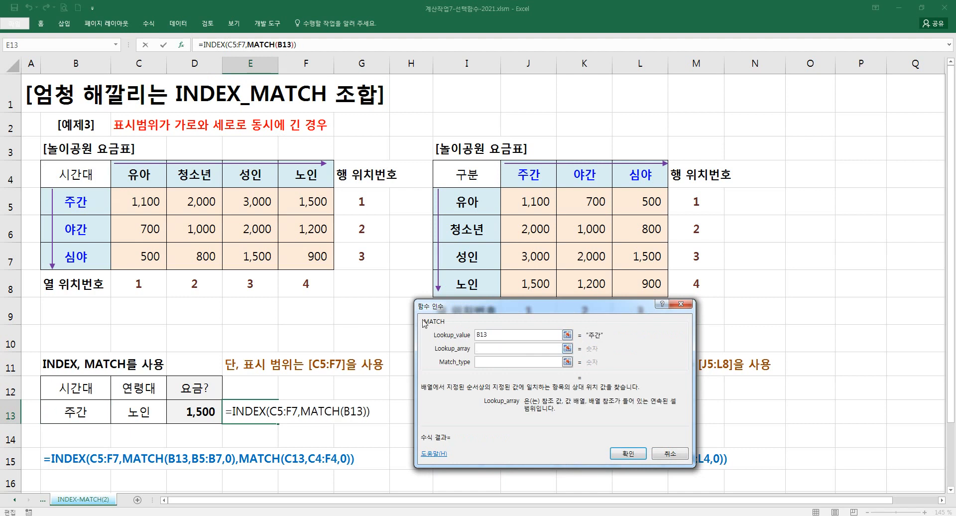
{"action": "left_click_drag", "start_coordinate": [78, 203], "coordinate": [75, 258]}
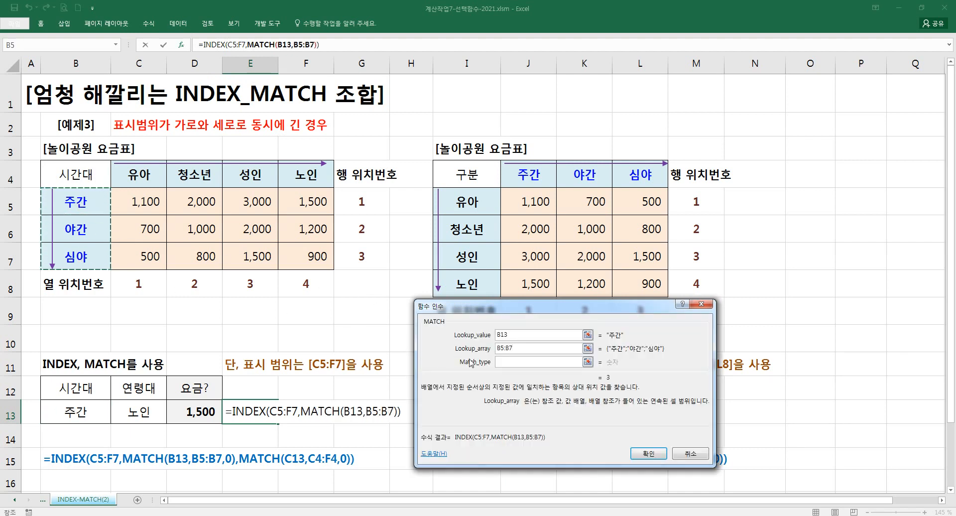
{"action": "left_click", "coordinate": [506, 363]}
{"action": "type", "text": "0"}
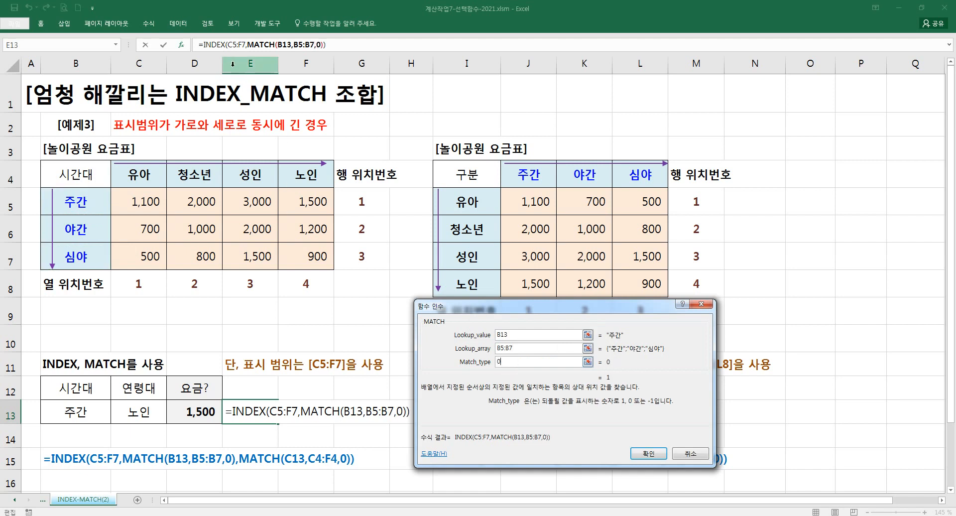
Step: Return to the INDEX arguments, nest a second MATCH function as the column number, and open its arguments
{"action": "left_click", "coordinate": [215, 45]}
{"action": "left_click", "coordinate": [497, 360]}
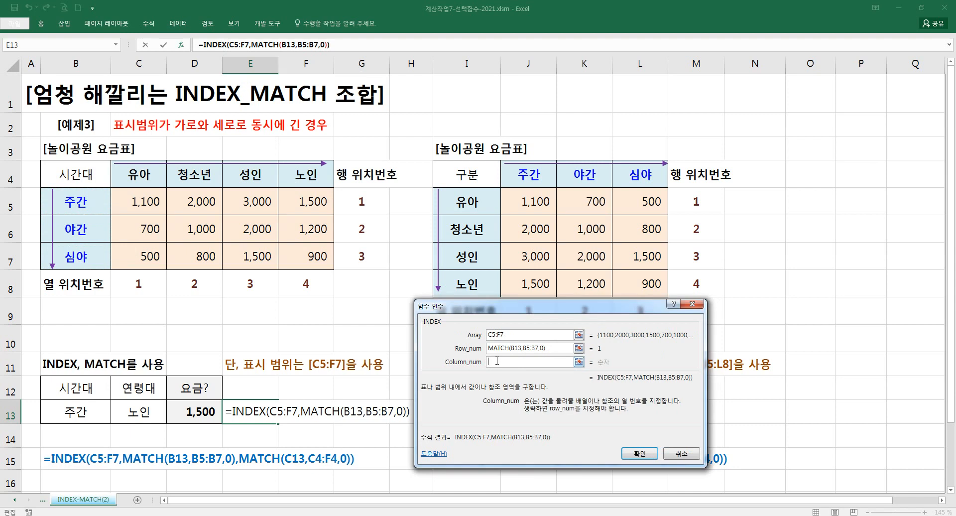
{"action": "type", "text": "match("}
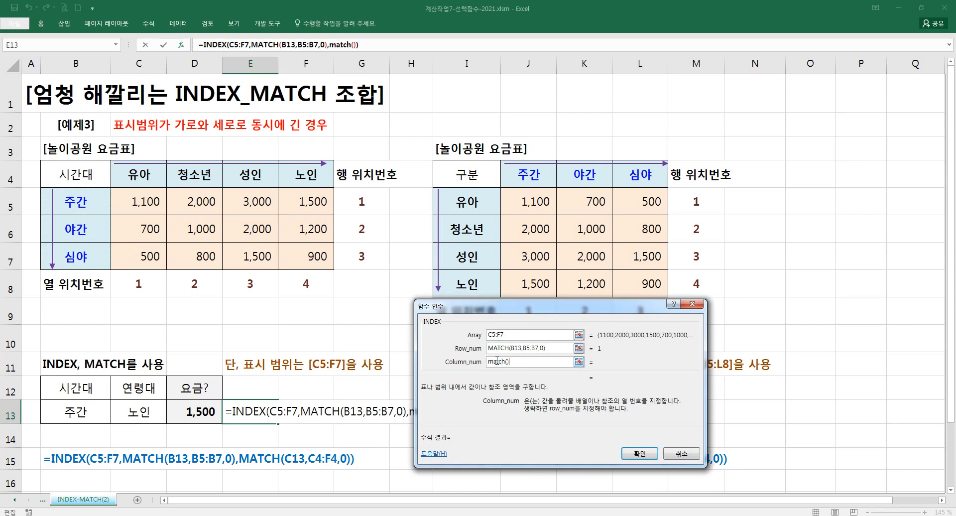
{"action": "left_click", "coordinate": [330, 45]}
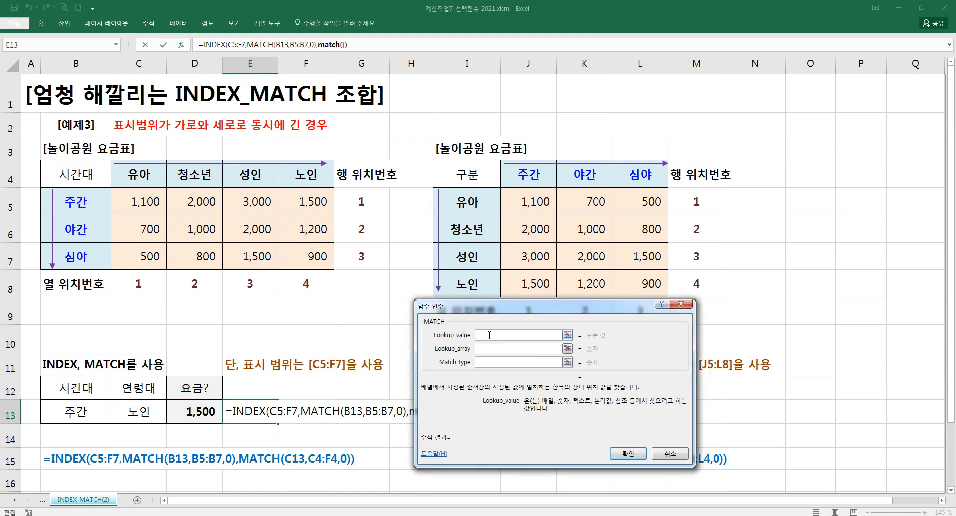
Step: Set the column MATCH to look up C13 in the age labels C4:F4 with match type 0, and complete the E13 formula
{"action": "left_click", "coordinate": [141, 412]}
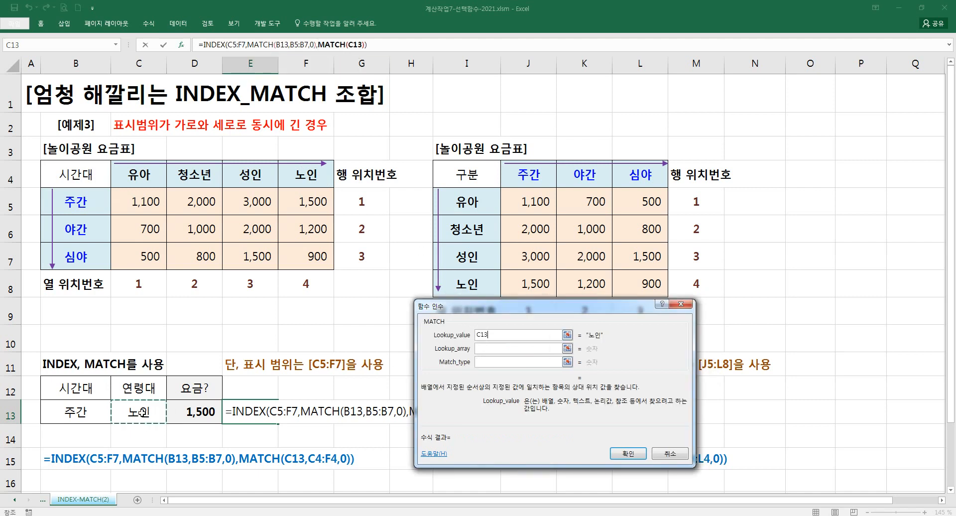
{"action": "left_click", "coordinate": [482, 347]}
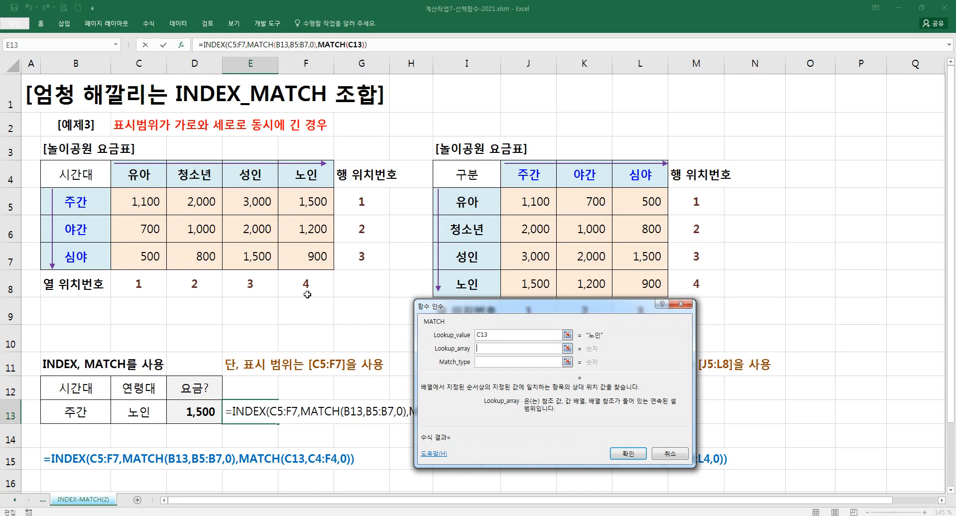
{"action": "left_click", "coordinate": [147, 205]}
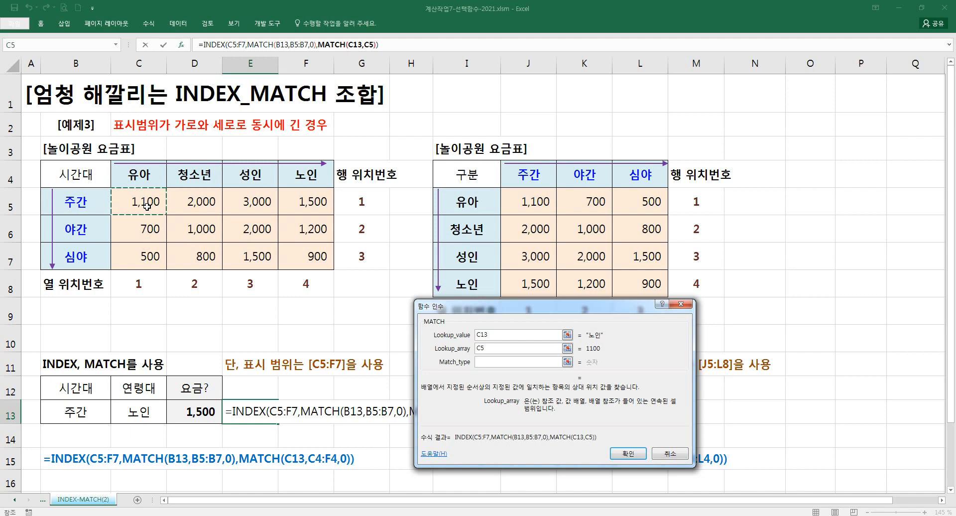
{"action": "left_click_drag", "start_coordinate": [146, 180], "coordinate": [292, 180]}
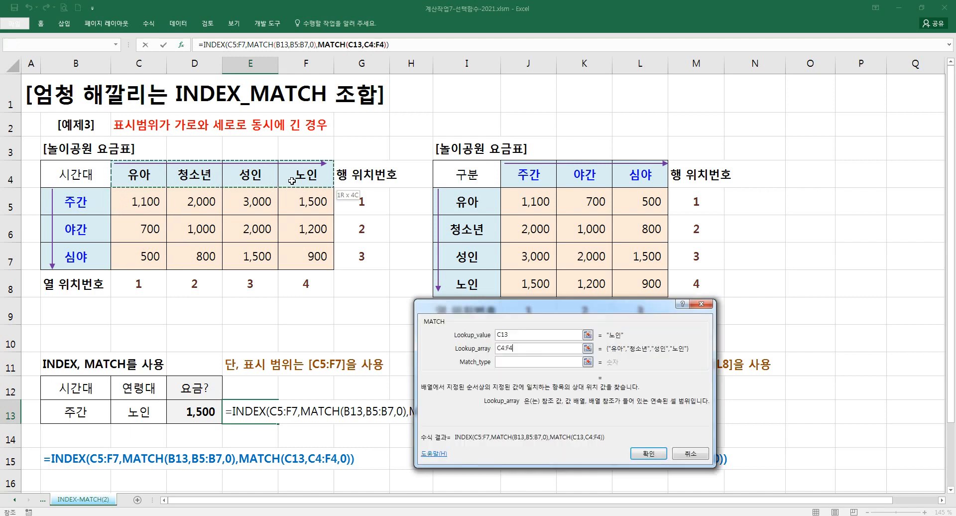
{"action": "left_click", "coordinate": [511, 362]}
{"action": "type", "text": "0"}
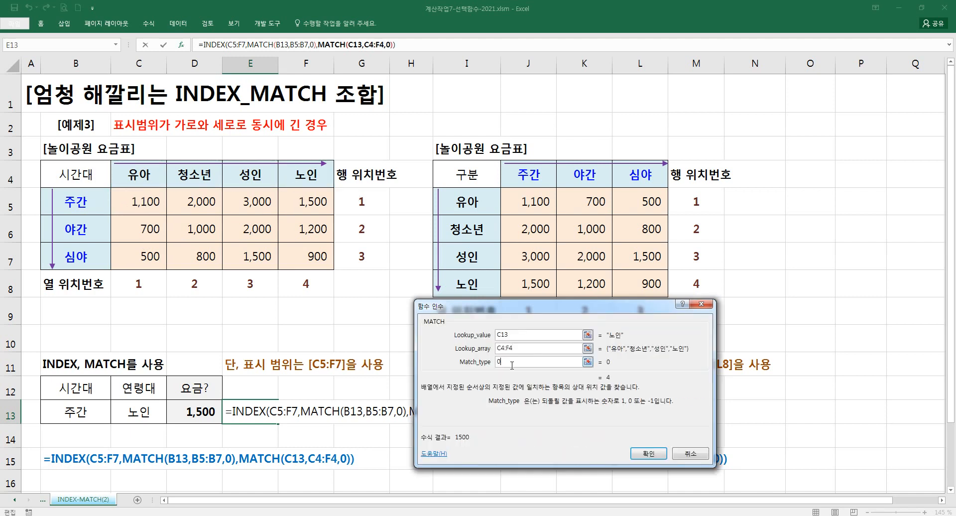
{"action": "left_click", "coordinate": [215, 45]}
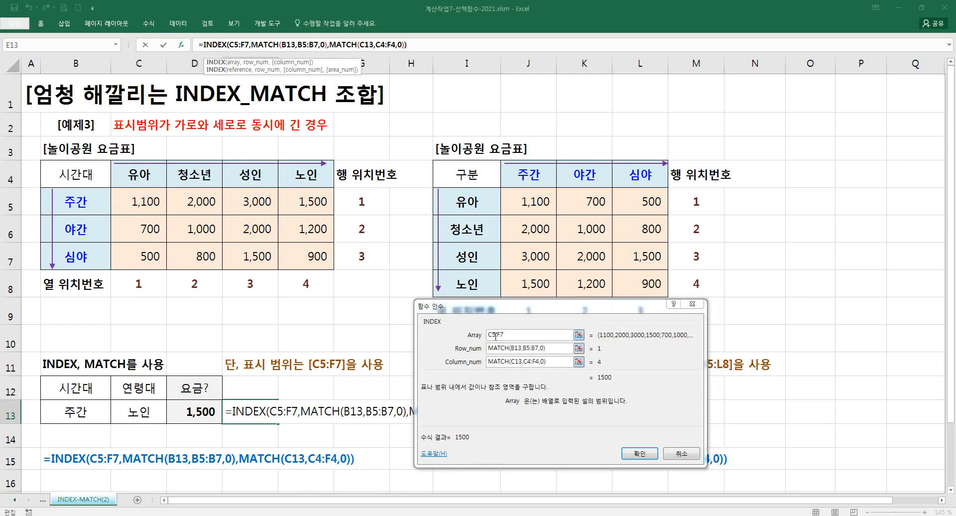
{"action": "left_click", "coordinate": [639, 453]}
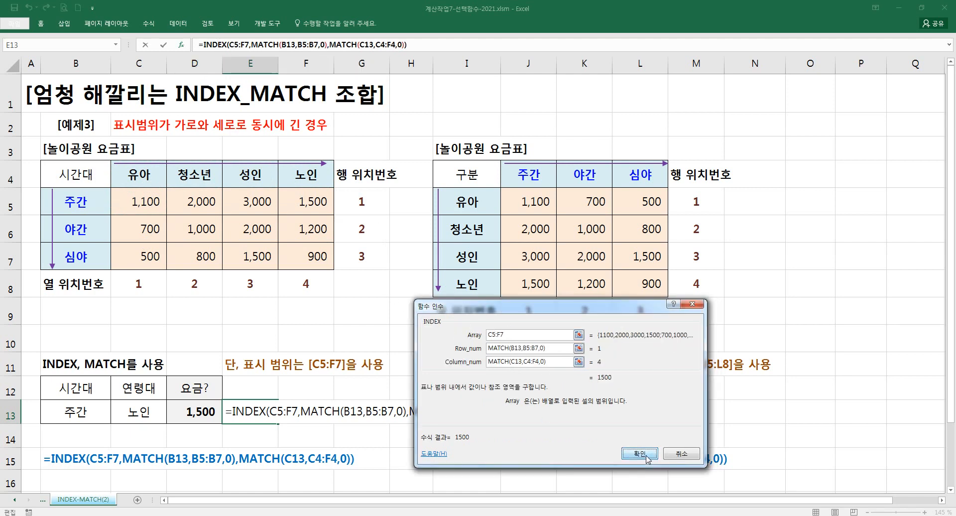
Step: Test the E13 formula by choosing 청소년 as the age group in C13 and 야간 as the time slot in B13
{"action": "left_click", "coordinate": [139, 412]}
{"action": "left_click", "coordinate": [171, 418]}
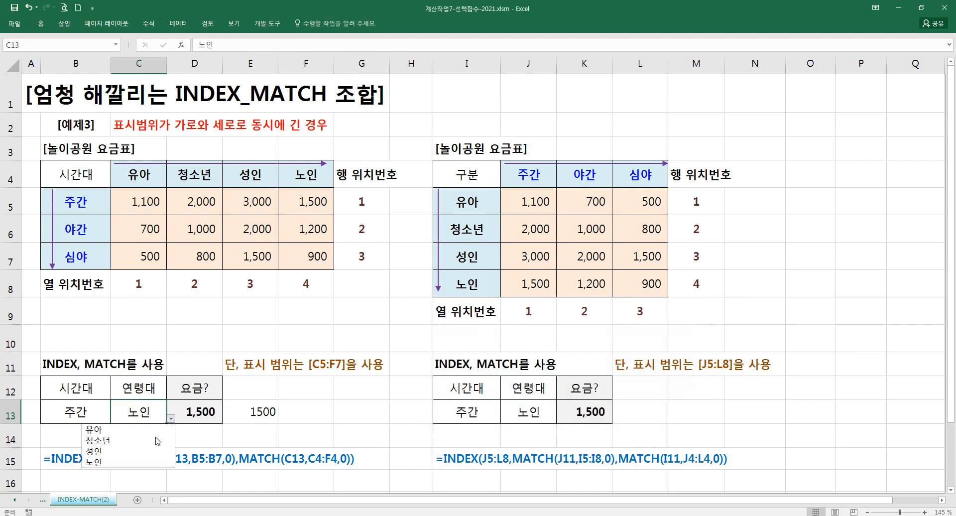
{"action": "left_click", "coordinate": [144, 440]}
{"action": "left_click", "coordinate": [76, 412]}
{"action": "left_click", "coordinate": [115, 419]}
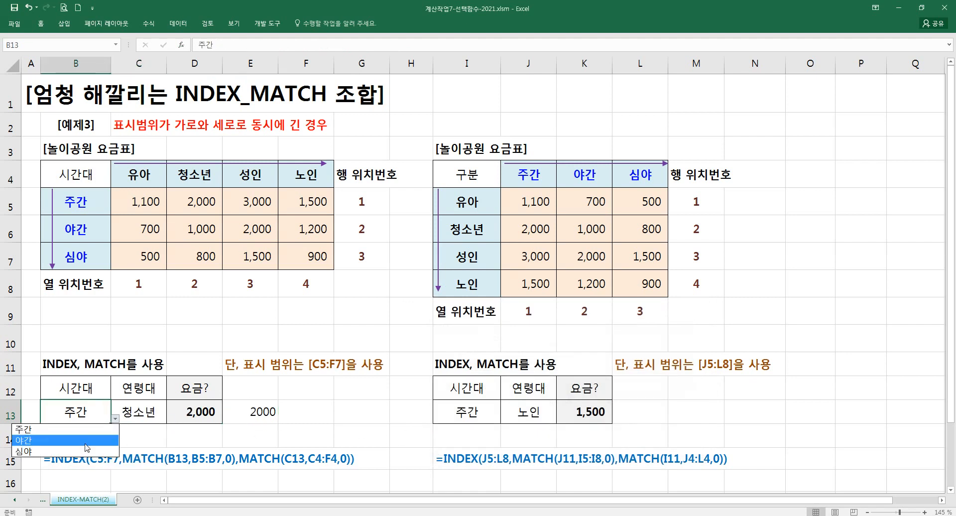
{"action": "left_click", "coordinate": [102, 440]}
Step: Clear the practice INDEX-MATCH formula from E13
{"action": "left_click", "coordinate": [251, 416]}
{"action": "key", "text": "Delete"}
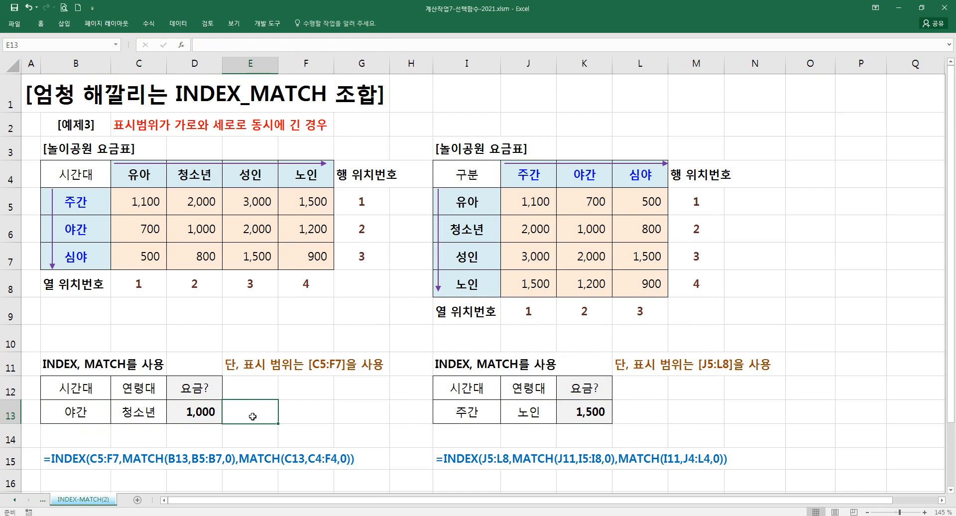
{"action": "left_click", "coordinate": [319, 397]}
{"action": "left_click", "coordinate": [360, 396]}
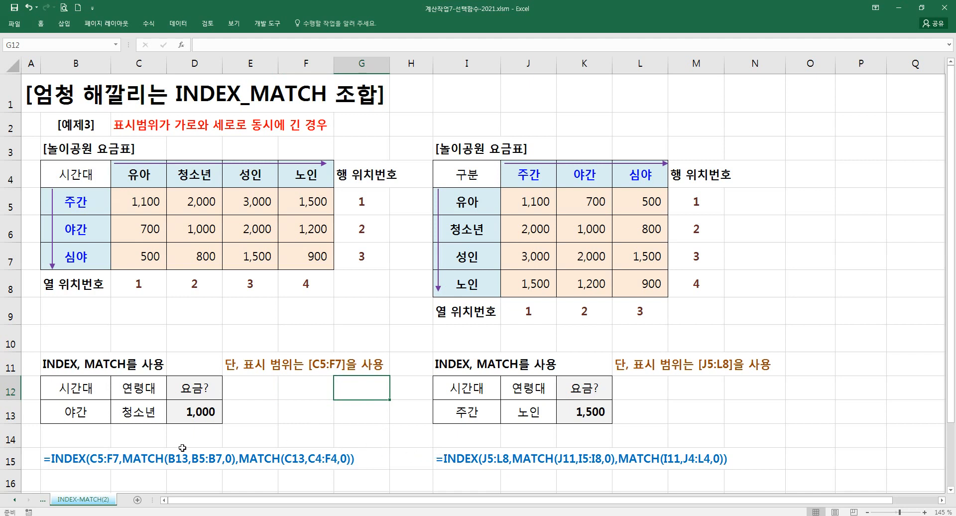
{"action": "left_click", "coordinate": [101, 456]}
{"action": "left_click", "coordinate": [247, 458]}
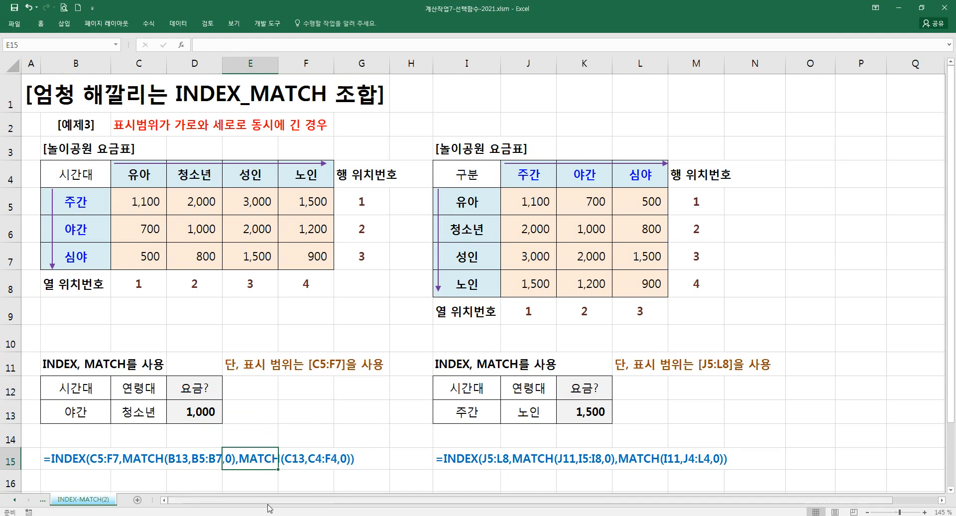
Step: Switch to the workbook 참조_선택함수구분총정리-2급-2.xlsx and clear the base pay results in C2:D8 of the 참조_선택함수-정확한일치(2) sheet
{"action": "mouse_move", "coordinate": [507, 510]}
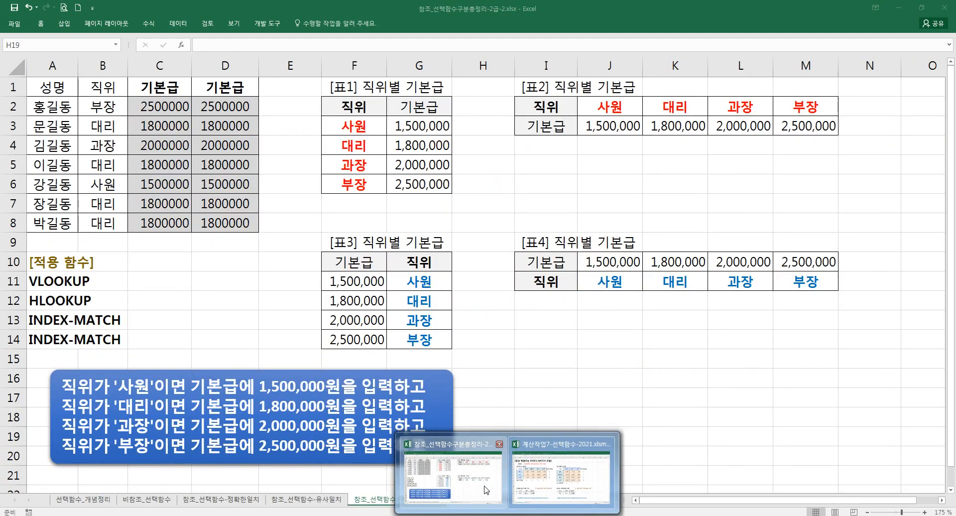
{"action": "left_click", "coordinate": [485, 490]}
{"action": "left_click", "coordinate": [334, 321]}
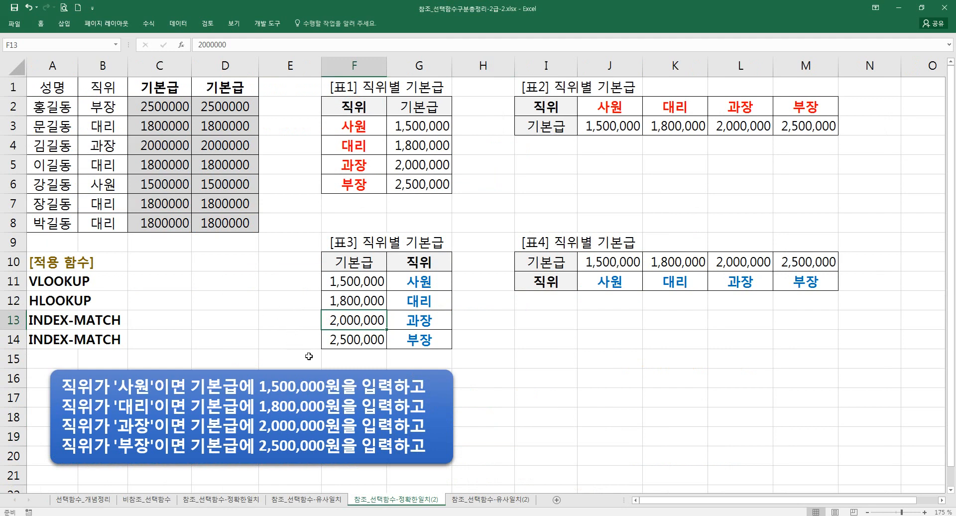
{"action": "left_click_drag", "start_coordinate": [182, 114], "coordinate": [244, 222]}
{"action": "key", "text": "Delete"}
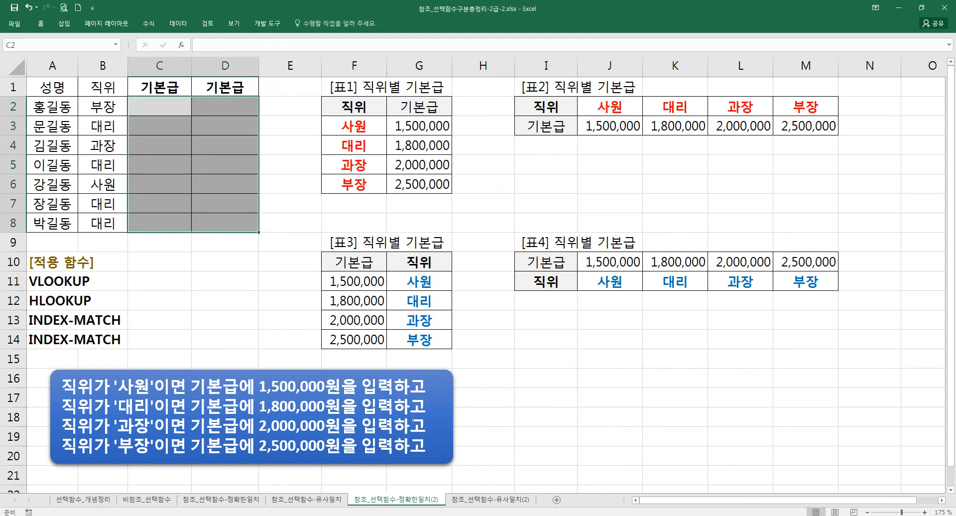
Step: Clear the grade results in D2:E8 of the 참조_선택함수-유사일치(2) sheet and return to the 참조_선택함수-정확한일치(2) sheet
{"action": "left_click", "coordinate": [490, 499]}
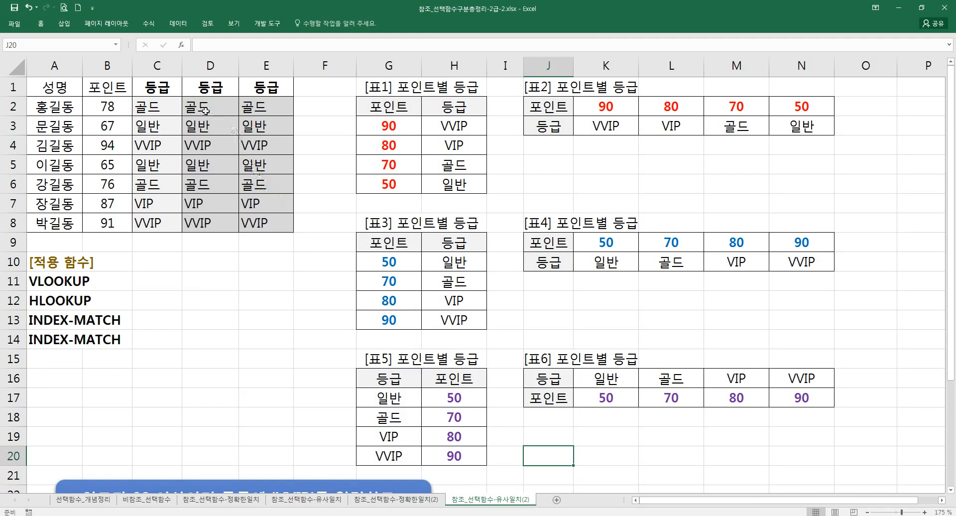
{"action": "left_click_drag", "start_coordinate": [205, 110], "coordinate": [278, 224]}
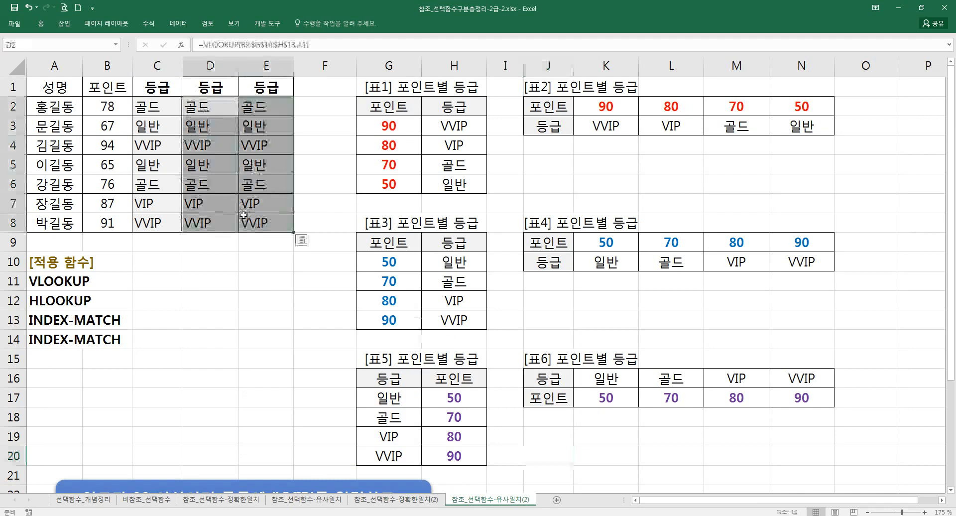
{"action": "key", "text": "Delete"}
{"action": "left_click", "coordinate": [389, 499]}
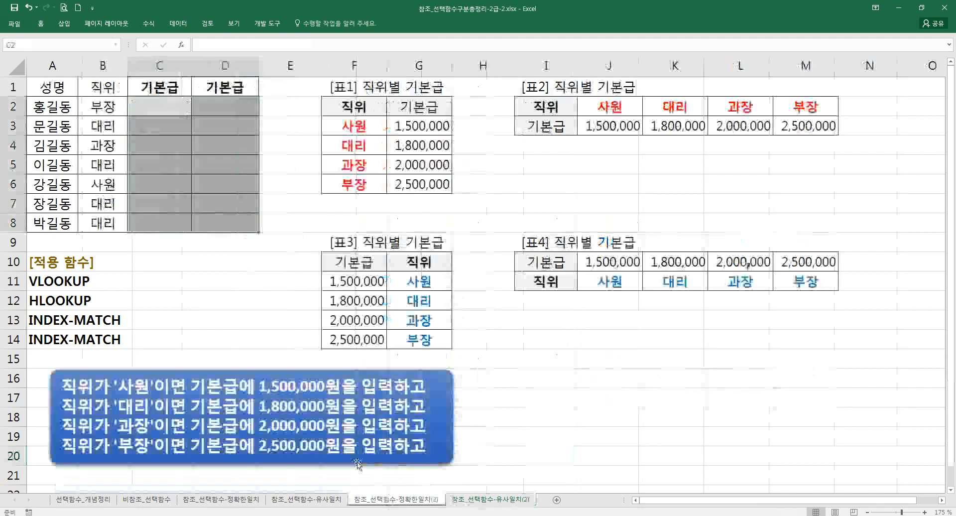
{"action": "left_click", "coordinate": [231, 280]}
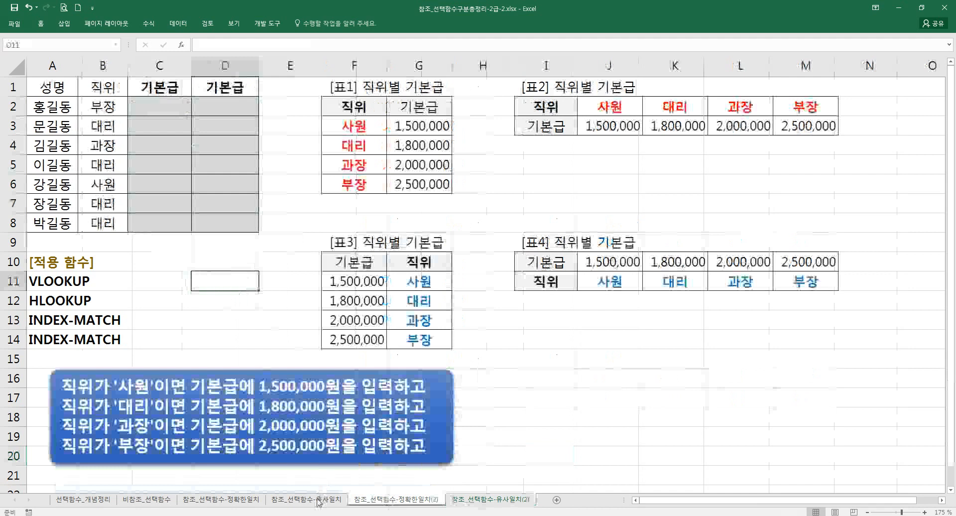
Step: Compare the exact-match and approximate-match sheets with their (2) practice copies, ending on 참조_선택함수-정확한일치(2)
{"action": "left_click", "coordinate": [251, 500]}
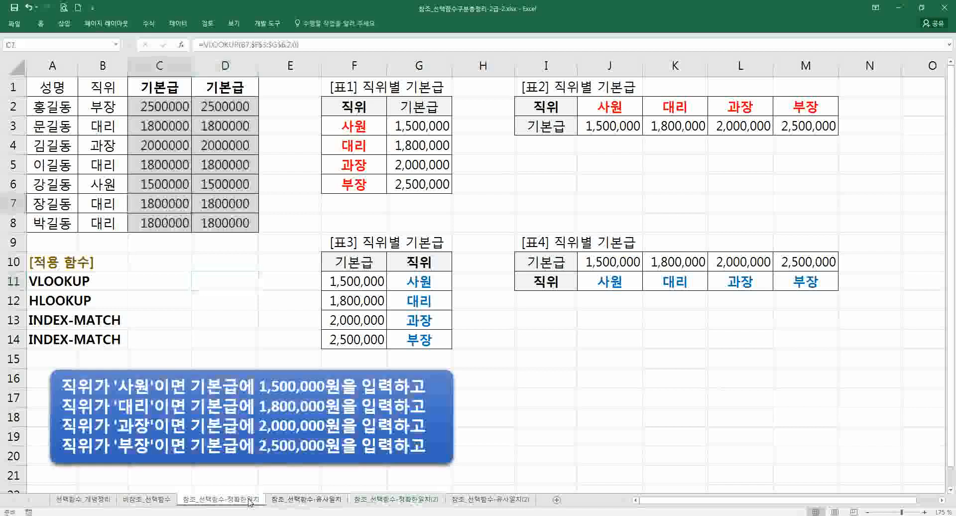
{"action": "left_click", "coordinate": [162, 500]}
{"action": "left_click", "coordinate": [219, 501]}
{"action": "left_click", "coordinate": [299, 502]}
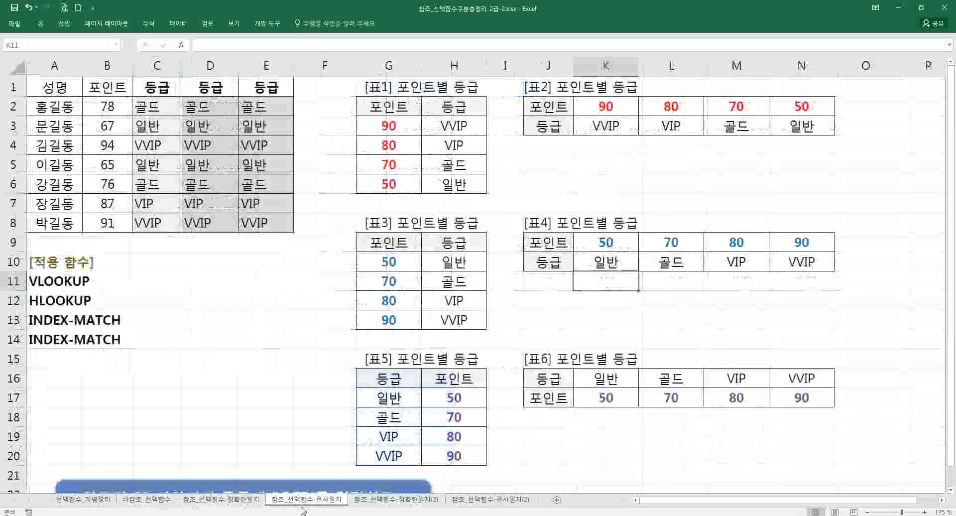
{"action": "left_click", "coordinate": [473, 505]}
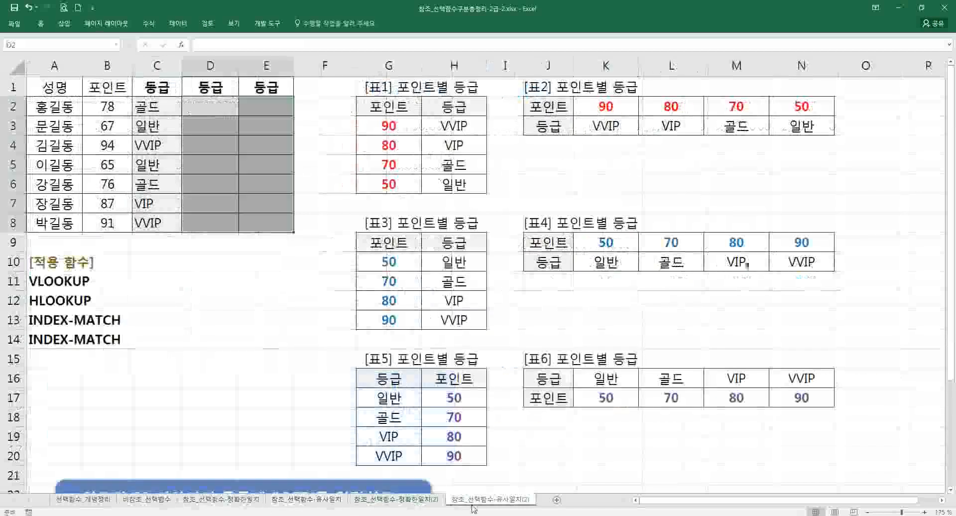
{"action": "left_click", "coordinate": [413, 503]}
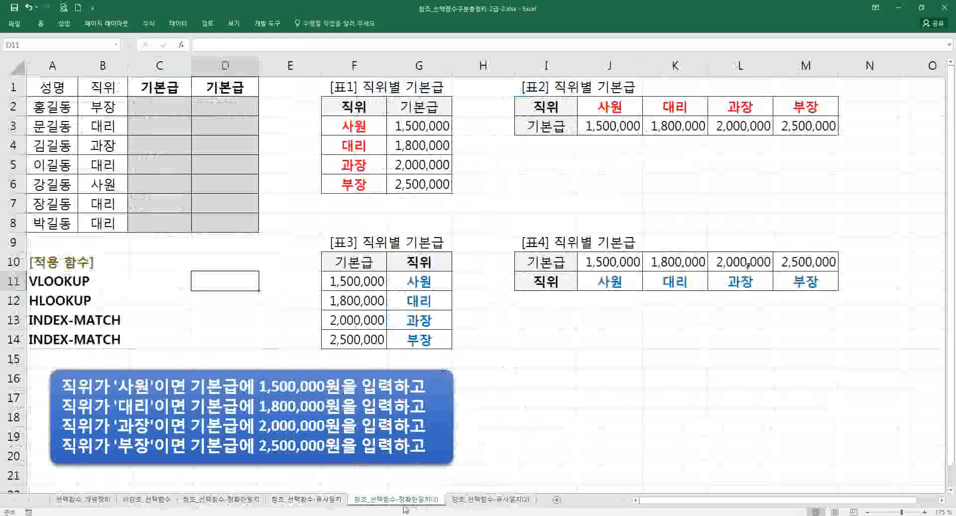
{"action": "left_click", "coordinate": [333, 503]}
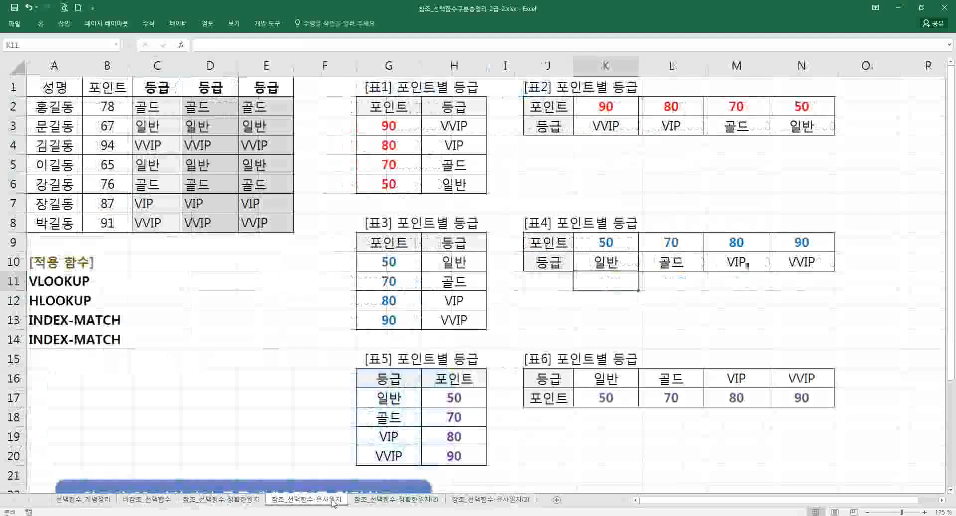
{"action": "left_click", "coordinate": [382, 503]}
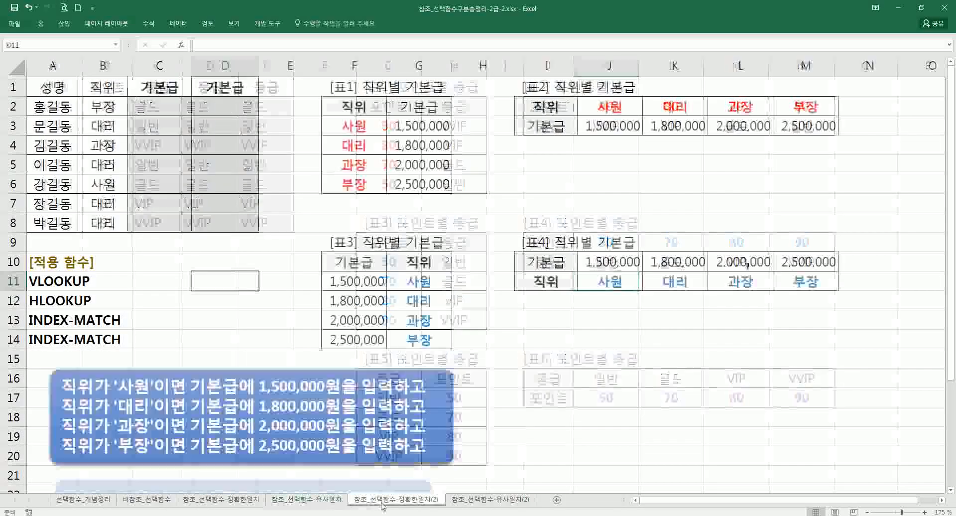
{"action": "left_click", "coordinate": [216, 298]}
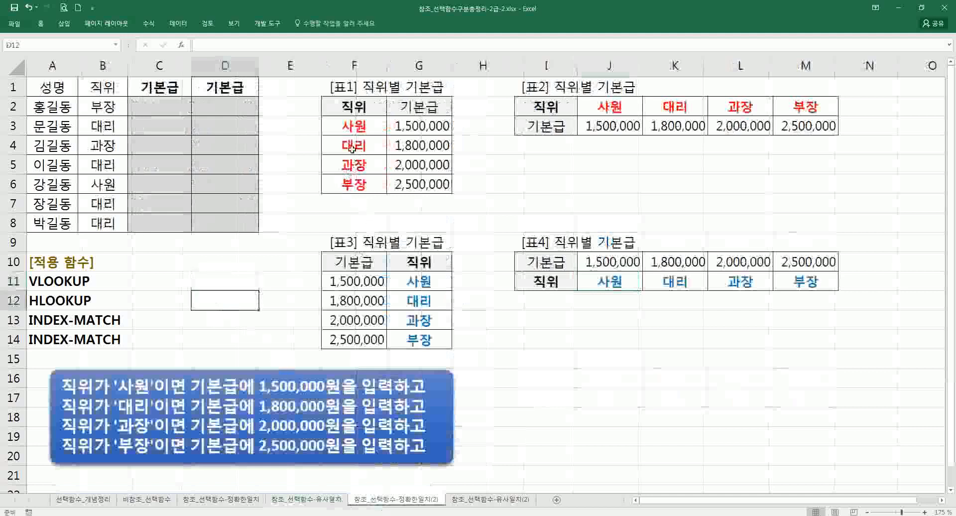
Step: Examine how the position labels and base pay are arranged in 표1, 표3 and 표4 against the listed lookup functions
{"action": "left_click_drag", "start_coordinate": [354, 129], "coordinate": [411, 183]}
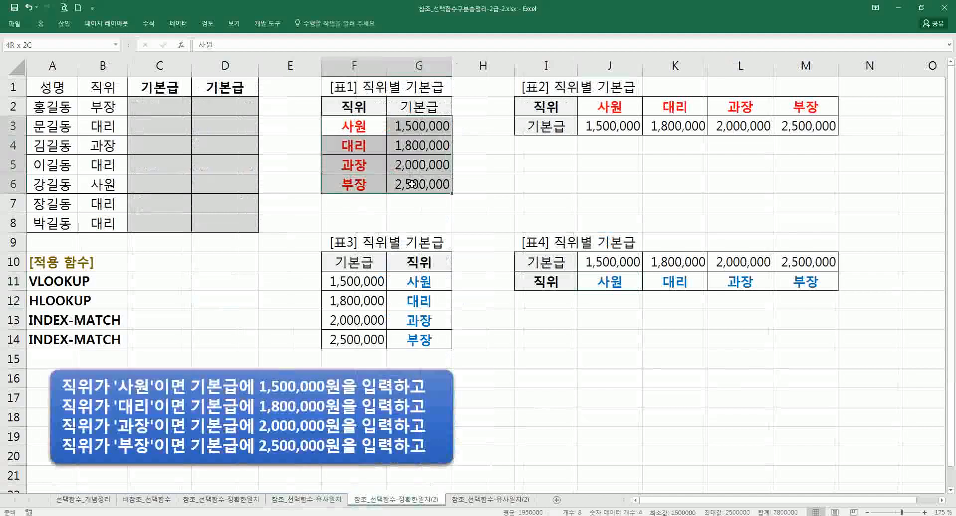
{"action": "left_click_drag", "start_coordinate": [117, 110], "coordinate": [111, 124]}
{"action": "left_click_drag", "start_coordinate": [398, 126], "coordinate": [408, 178]}
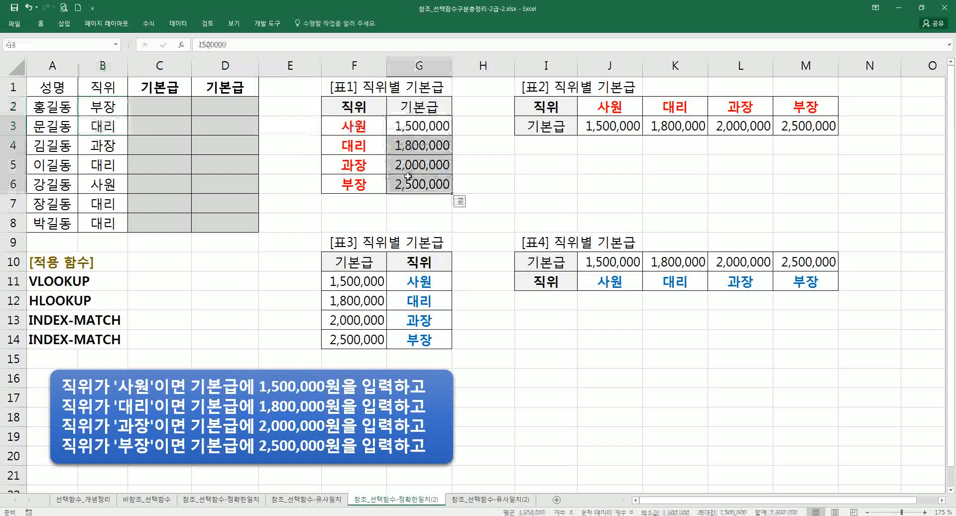
{"action": "left_click", "coordinate": [422, 279]}
{"action": "left_click_drag", "start_coordinate": [422, 278], "coordinate": [420, 339]}
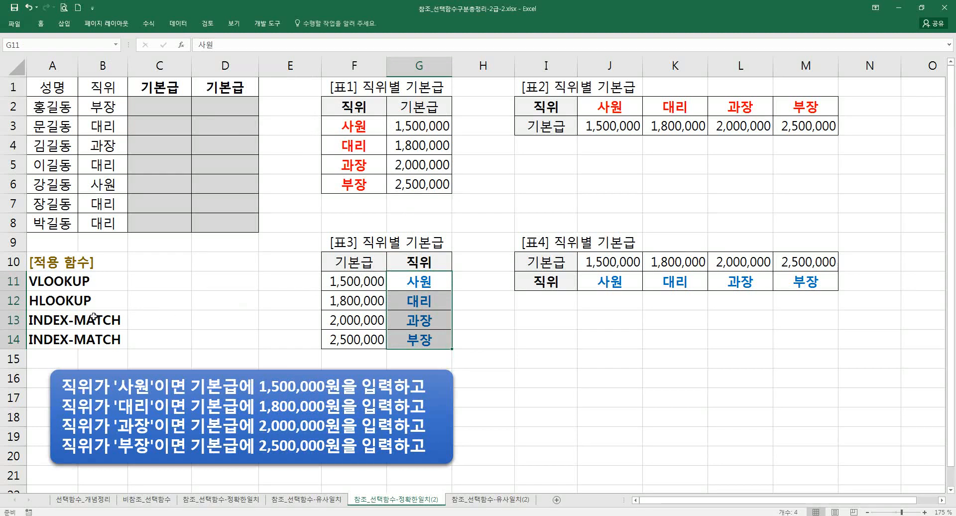
{"action": "left_click_drag", "start_coordinate": [56, 321], "coordinate": [111, 337]}
{"action": "left_click_drag", "start_coordinate": [595, 287], "coordinate": [674, 286]}
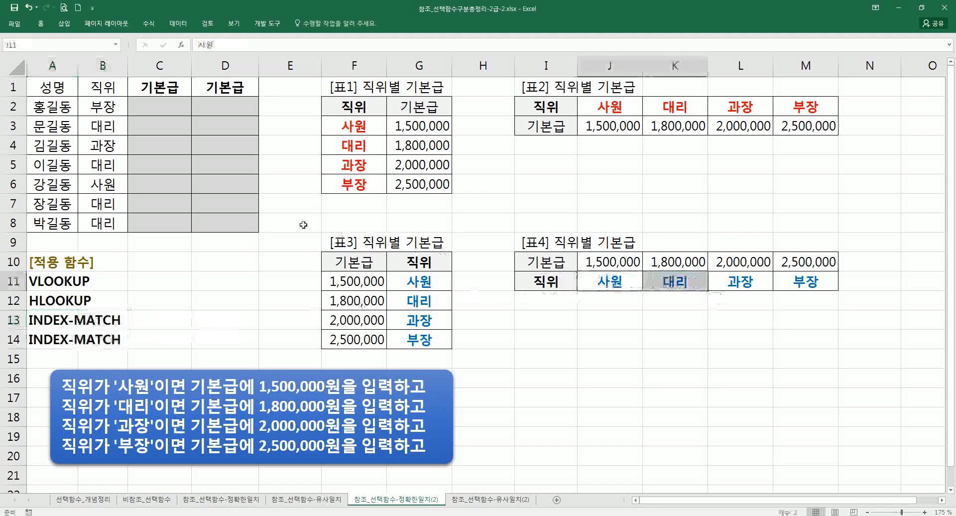
{"action": "left_click", "coordinate": [228, 227]}
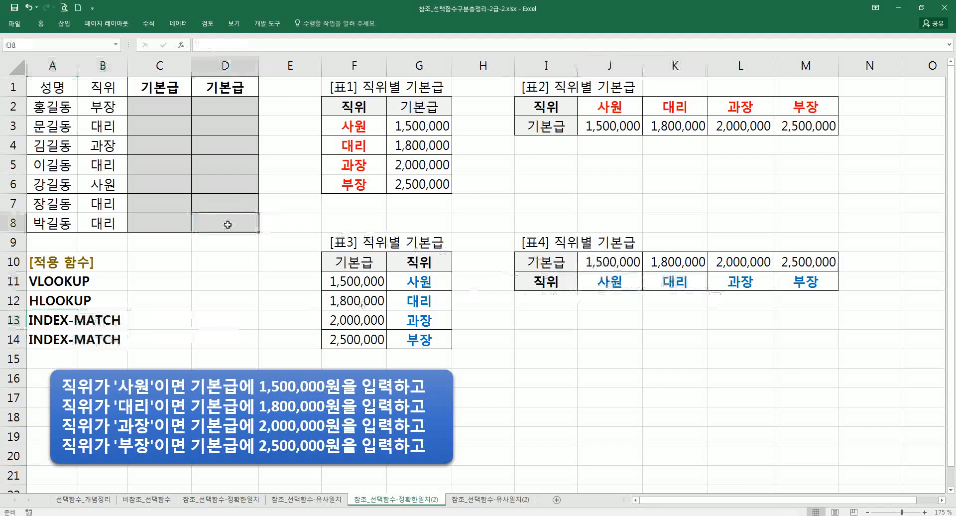
Step: Delete the 참조_선택함수-유사일치(2) sheet from the workbook
{"action": "left_click", "coordinate": [166, 107]}
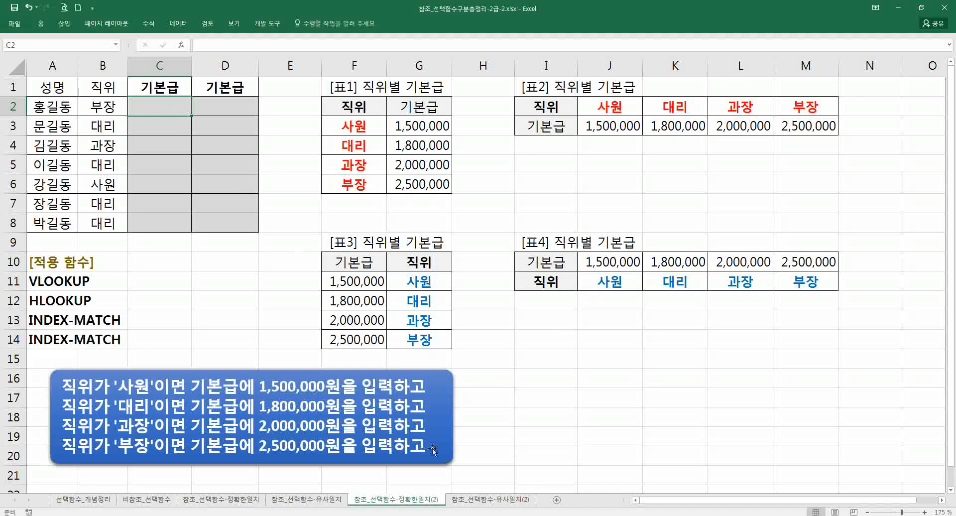
{"action": "right_click", "coordinate": [487, 498]}
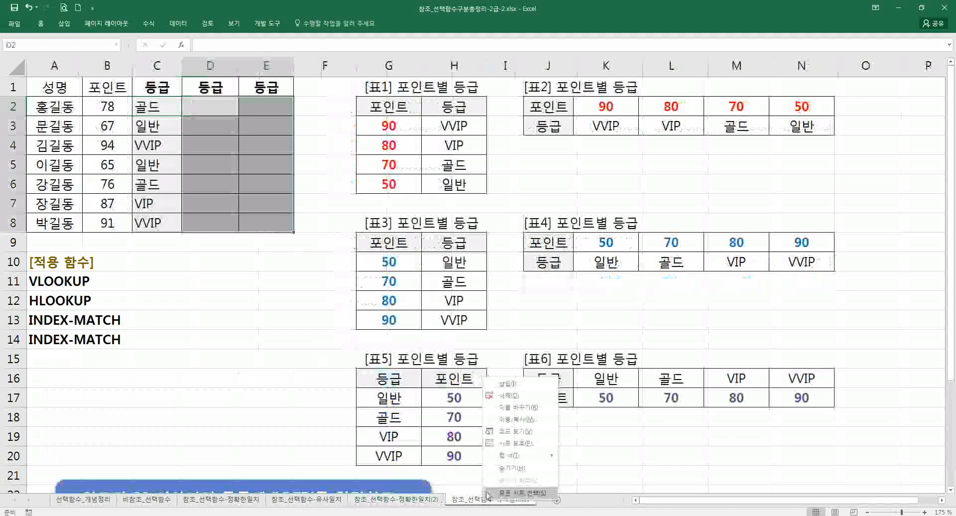
{"action": "left_click", "coordinate": [509, 395]}
{"action": "left_click", "coordinate": [440, 294]}
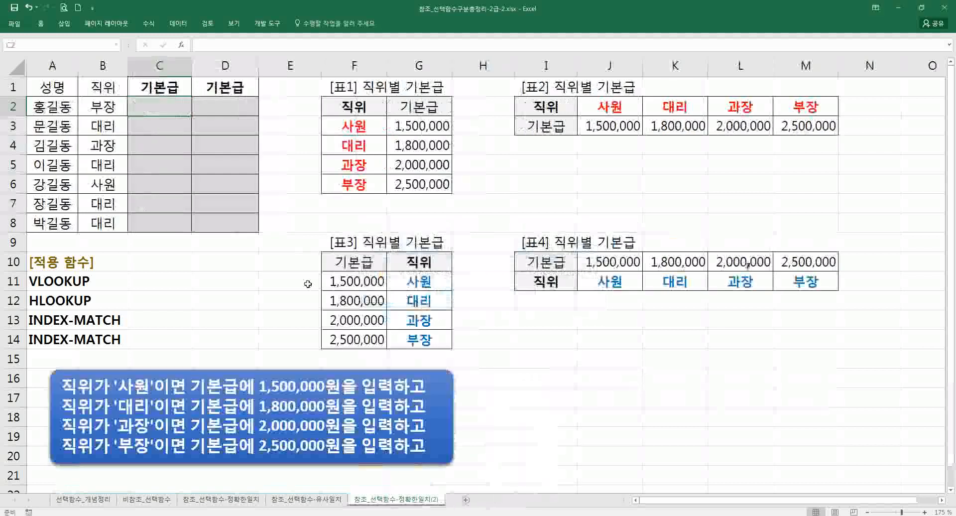
Step: Move the blue instruction box below 표4 and slightly widen column C
{"action": "left_click", "coordinate": [231, 277]}
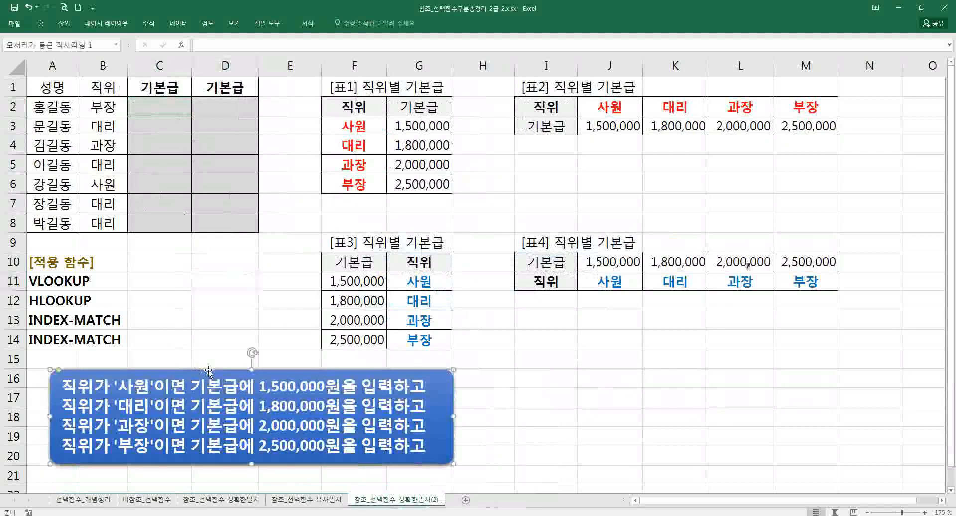
{"action": "left_click", "coordinate": [171, 109]}
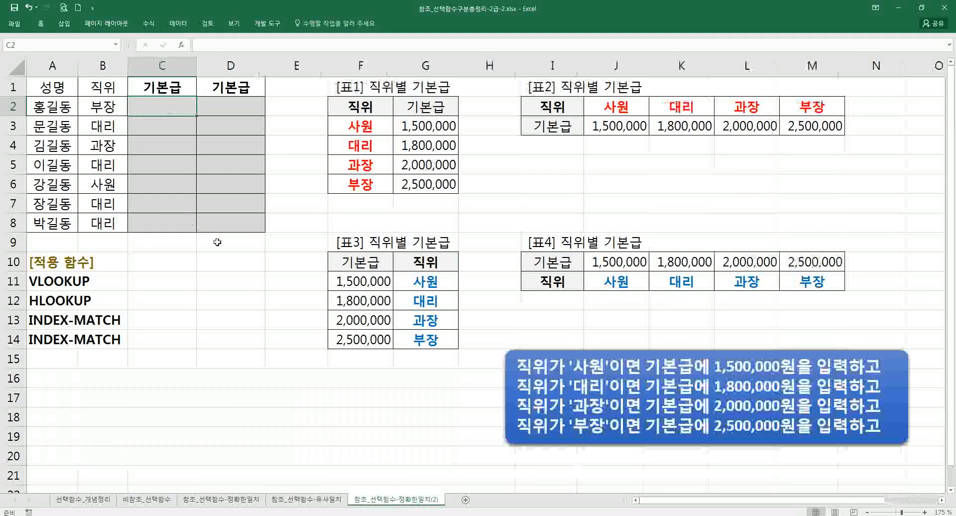
{"action": "left_click", "coordinate": [218, 241]}
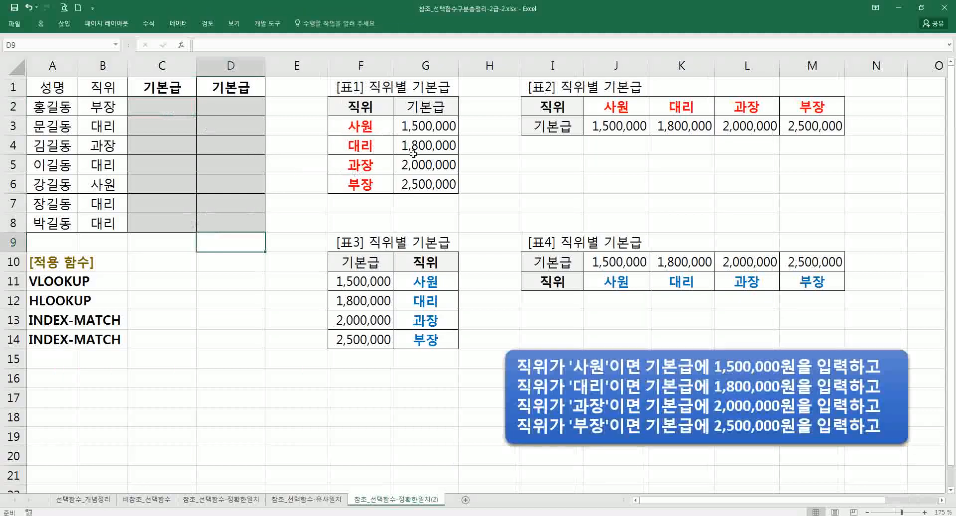
Step: Compare how the position labels and base pay are arranged in 표1, 표2, 표3 and 표4
{"action": "left_click_drag", "start_coordinate": [375, 127], "coordinate": [404, 189]}
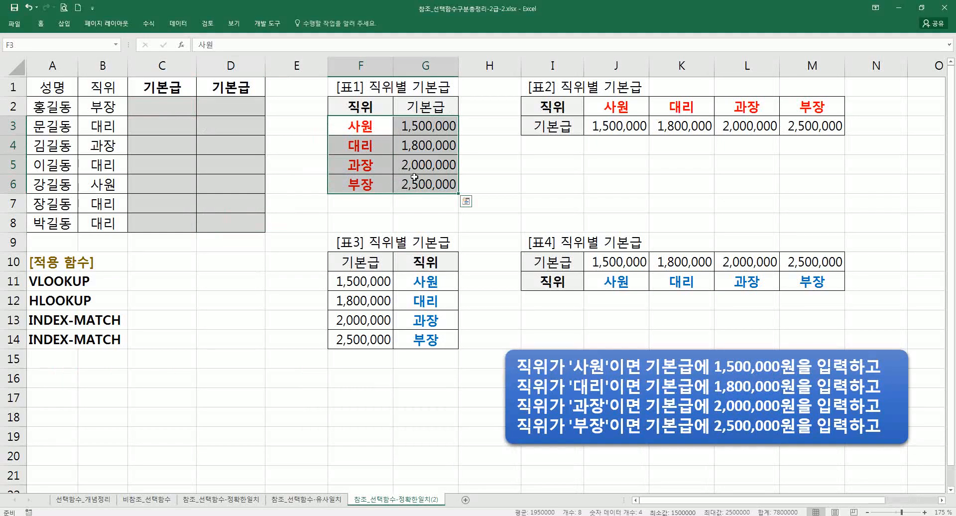
{"action": "left_click_drag", "start_coordinate": [381, 280], "coordinate": [423, 340]}
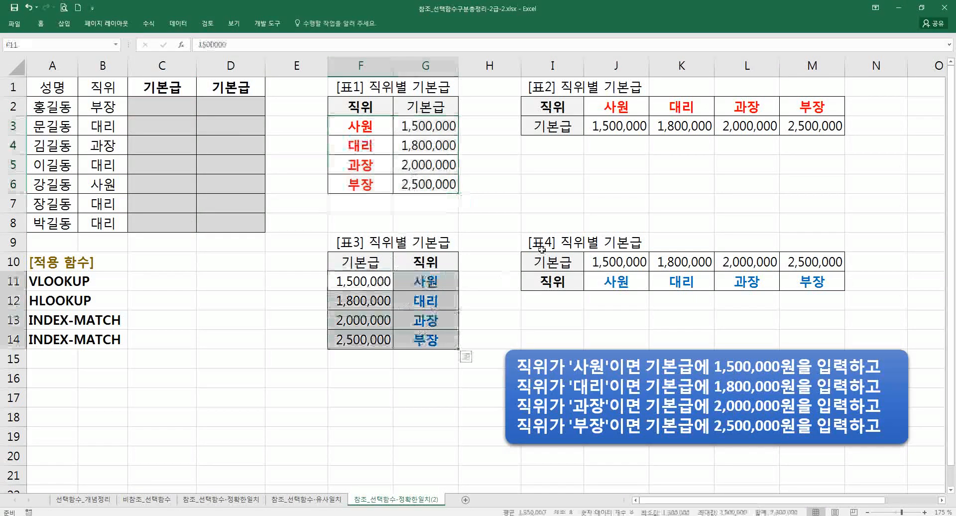
{"action": "left_click_drag", "start_coordinate": [551, 112], "coordinate": [749, 127]}
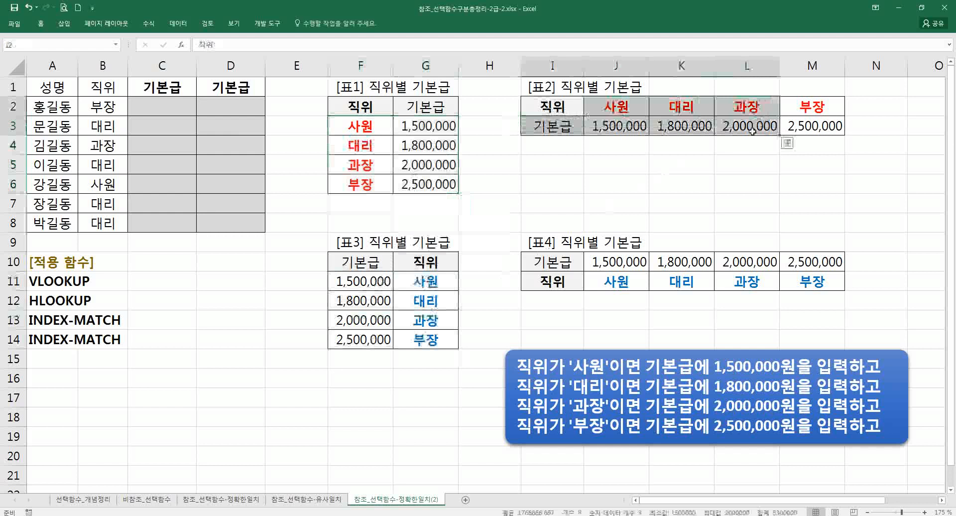
{"action": "left_click_drag", "start_coordinate": [573, 269], "coordinate": [721, 276]}
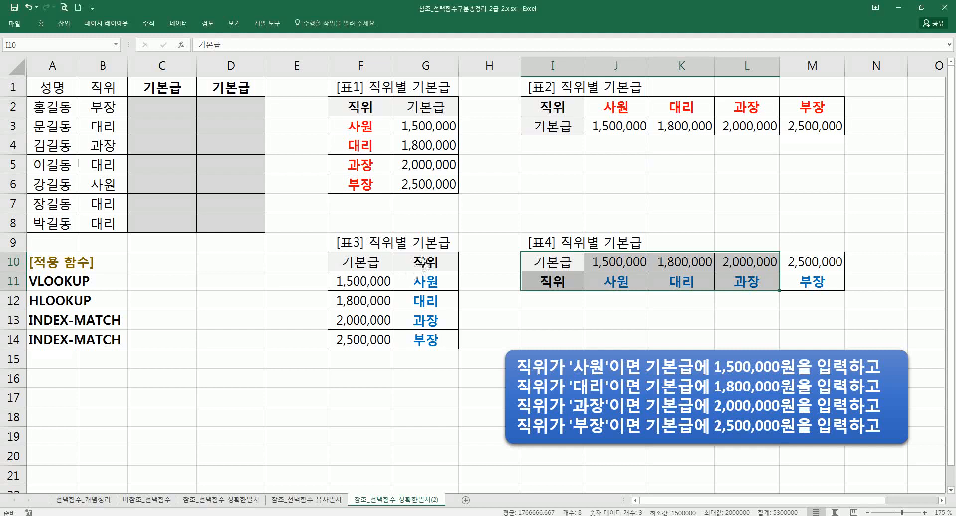
{"action": "left_click_drag", "start_coordinate": [421, 262], "coordinate": [420, 342]}
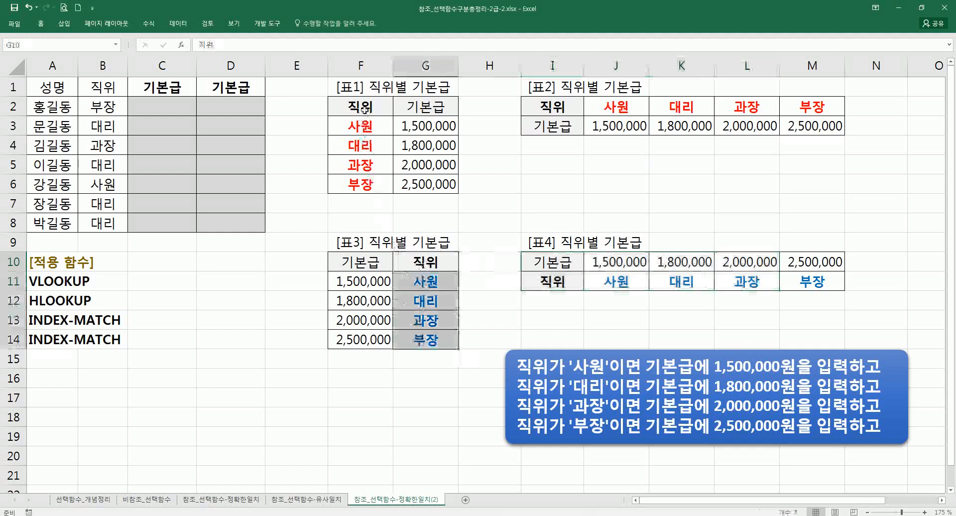
{"action": "left_click_drag", "start_coordinate": [362, 111], "coordinate": [362, 187]}
{"action": "left_click_drag", "start_coordinate": [423, 107], "coordinate": [425, 184]}
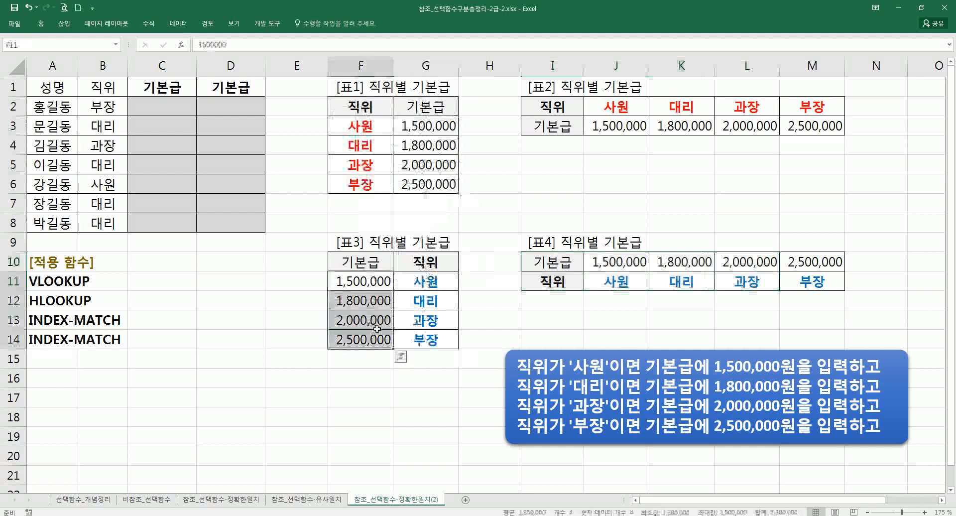
{"action": "left_click_drag", "start_coordinate": [431, 281], "coordinate": [422, 344]}
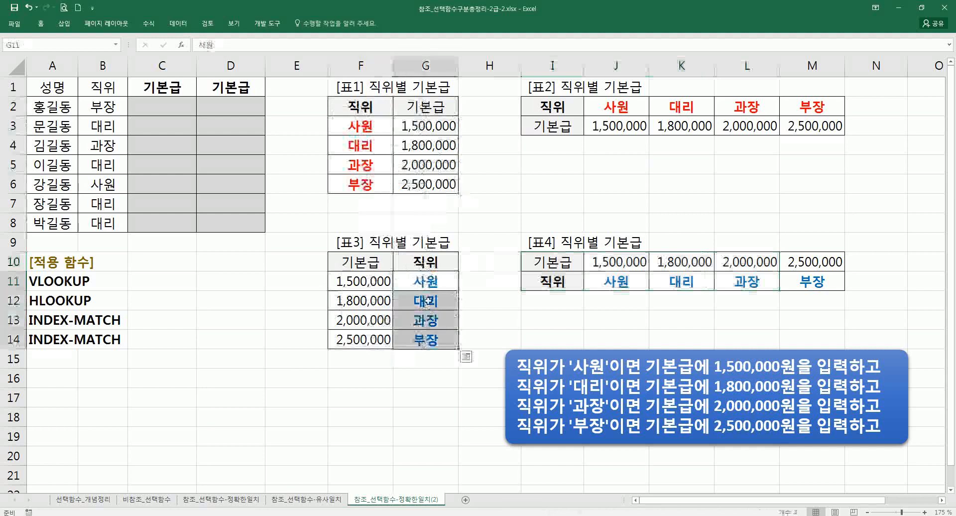
{"action": "left_click_drag", "start_coordinate": [426, 262], "coordinate": [423, 339]}
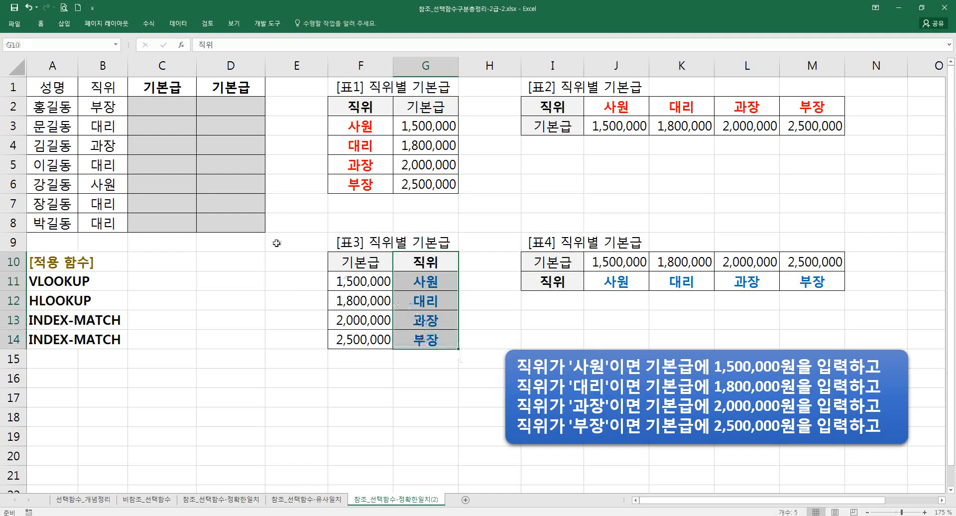
Step: Start an array-form INDEX formula in C2 with 표3's base pay cells F11:F14 as the array
{"action": "left_click", "coordinate": [161, 109]}
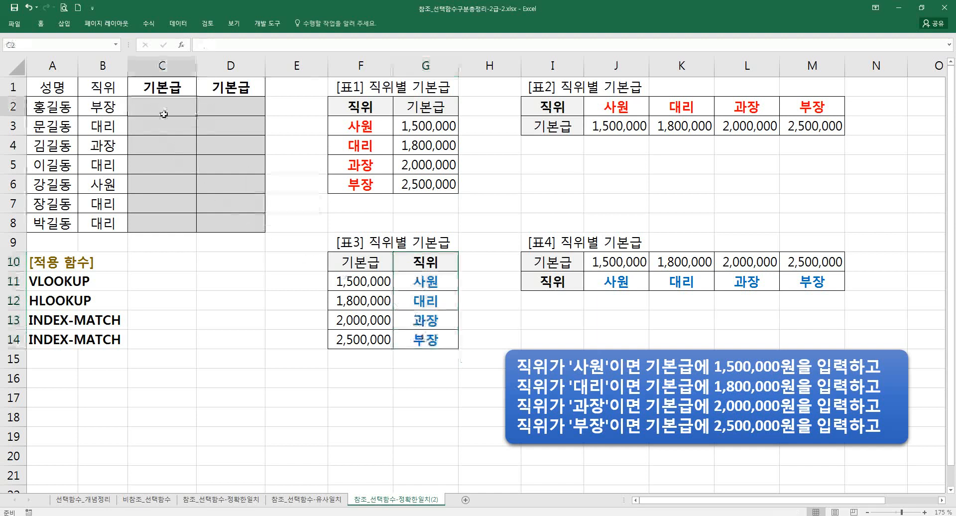
{"action": "type", "text": "=inde"}
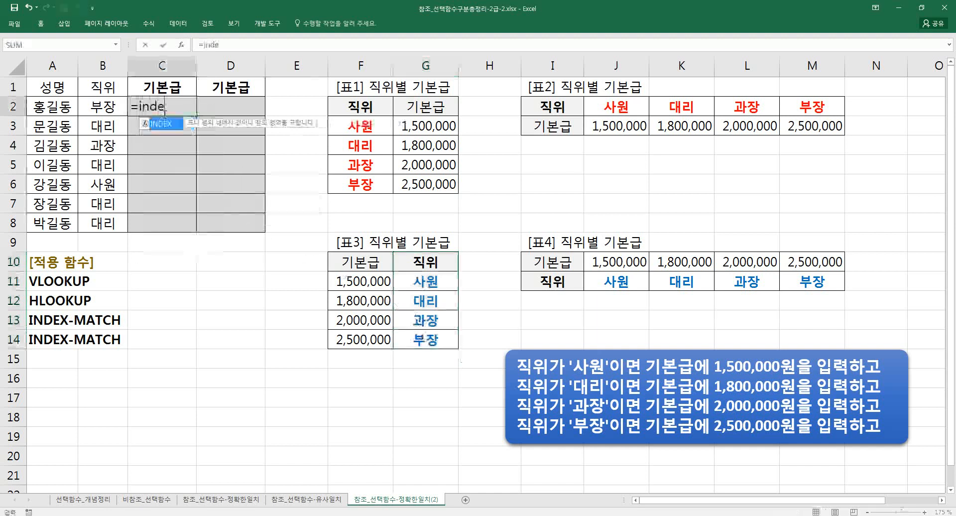
{"action": "type", "text": "x"}
{"action": "key", "text": "Tab"}
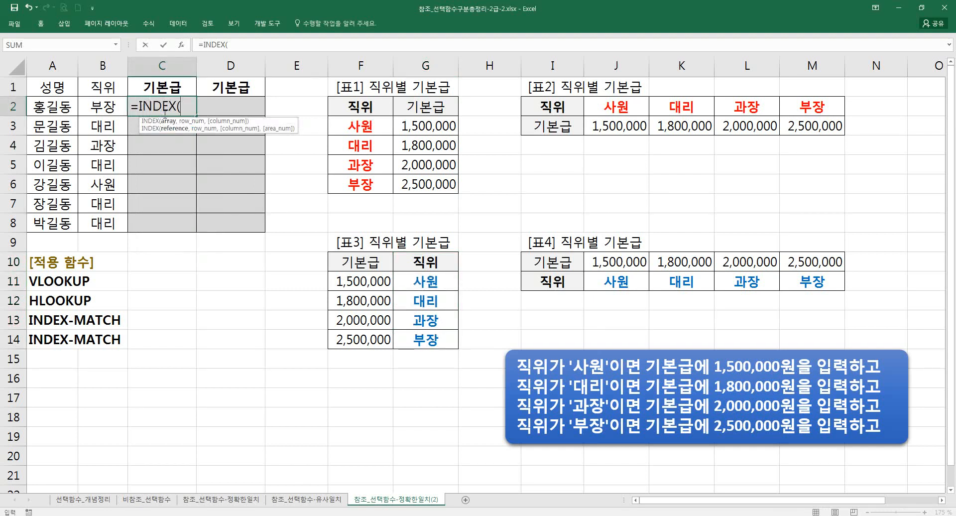
{"action": "key", "text": "ctrl+a"}
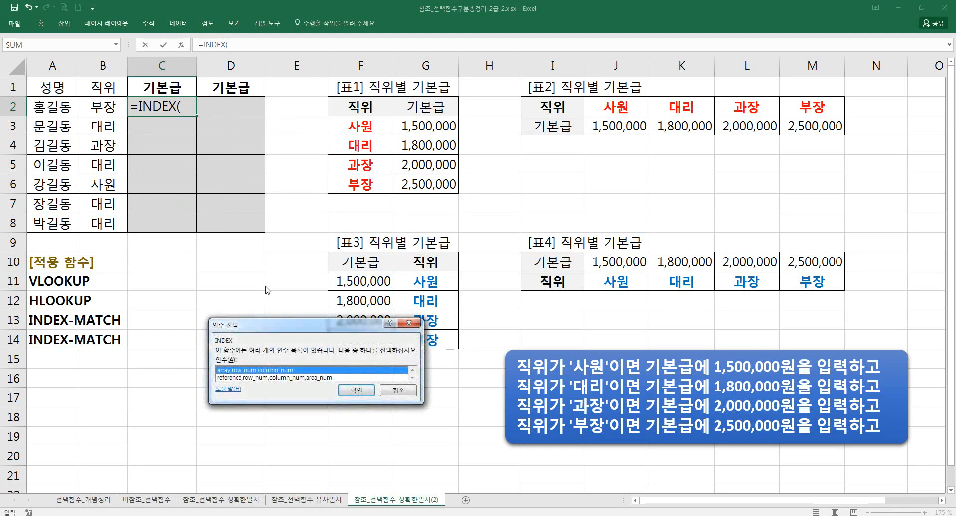
{"action": "key", "text": "Return"}
{"action": "left_click_drag", "start_coordinate": [286, 279], "coordinate": [153, 261]}
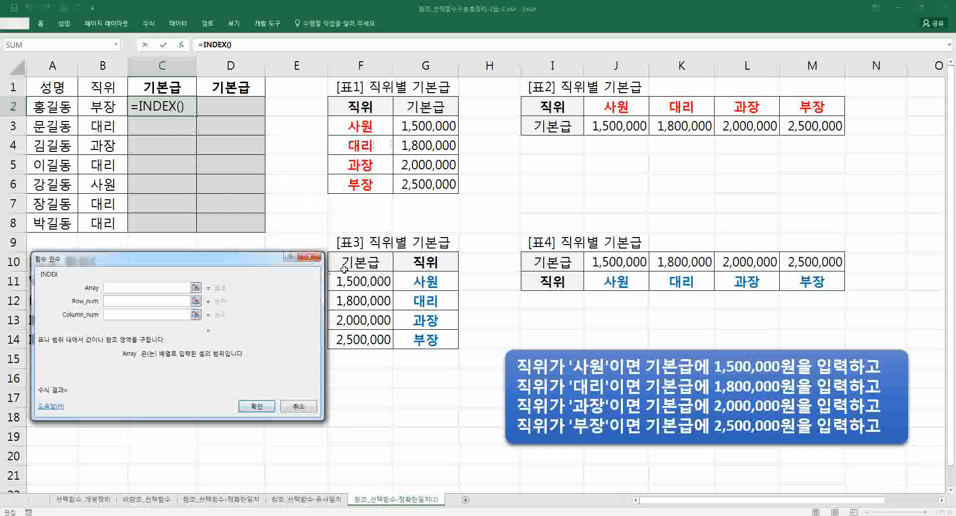
{"action": "left_click_drag", "start_coordinate": [359, 281], "coordinate": [353, 335]}
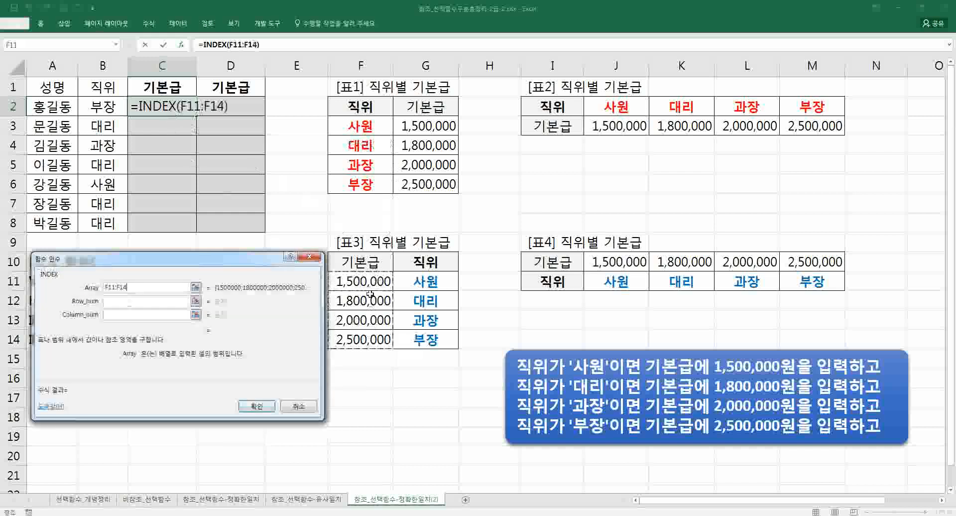
Step: Mark the row positions beside 표3's base pay cells and try 4 as the INDEX row number
{"action": "left_click", "coordinate": [146, 303]}
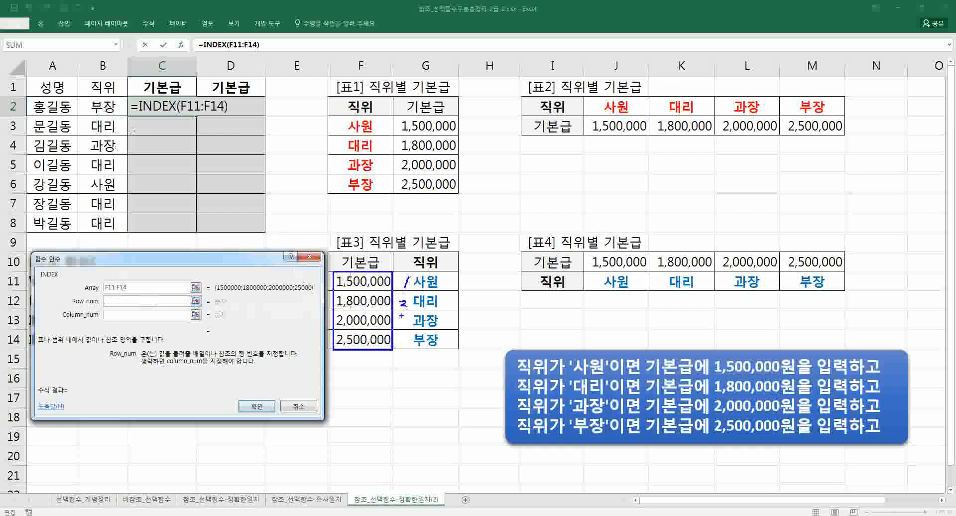
{"action": "left_click_drag", "start_coordinate": [402, 319], "coordinate": [402, 329]}
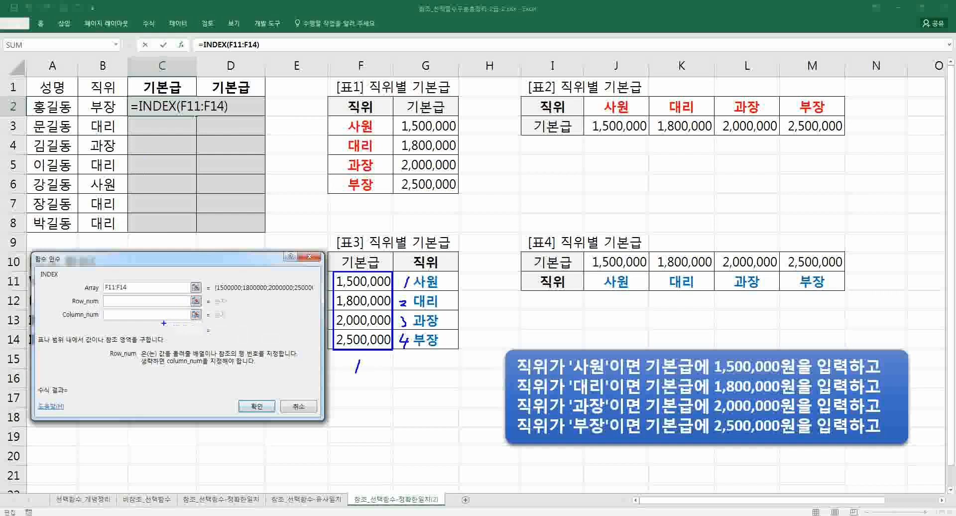
{"action": "key", "text": "Escape"}
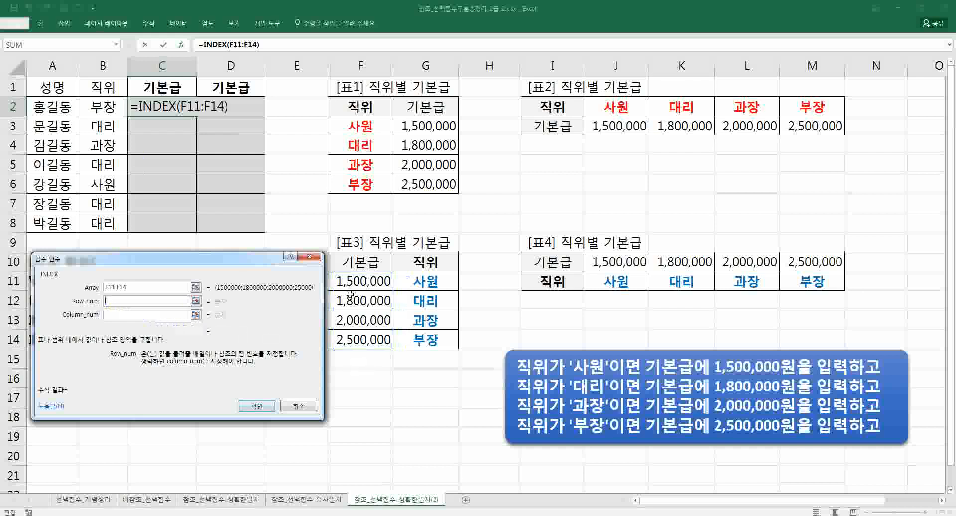
{"action": "type", "text": "4"}
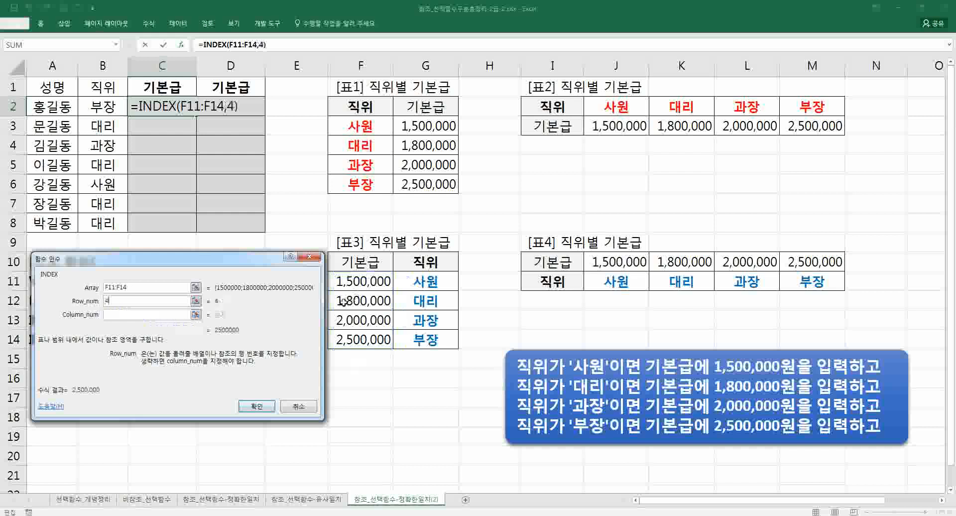
{"action": "key", "text": "BackSpace"}
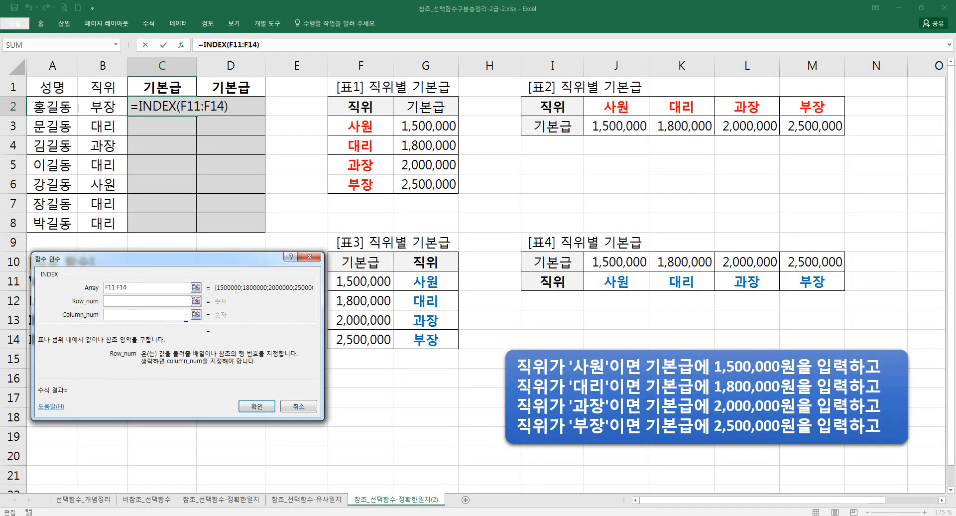
Step: Set the INDEX column number to 1 and try row numbers 1, 2, 3 and 4
{"action": "left_click", "coordinate": [186, 315]}
{"action": "type", "text": "1"}
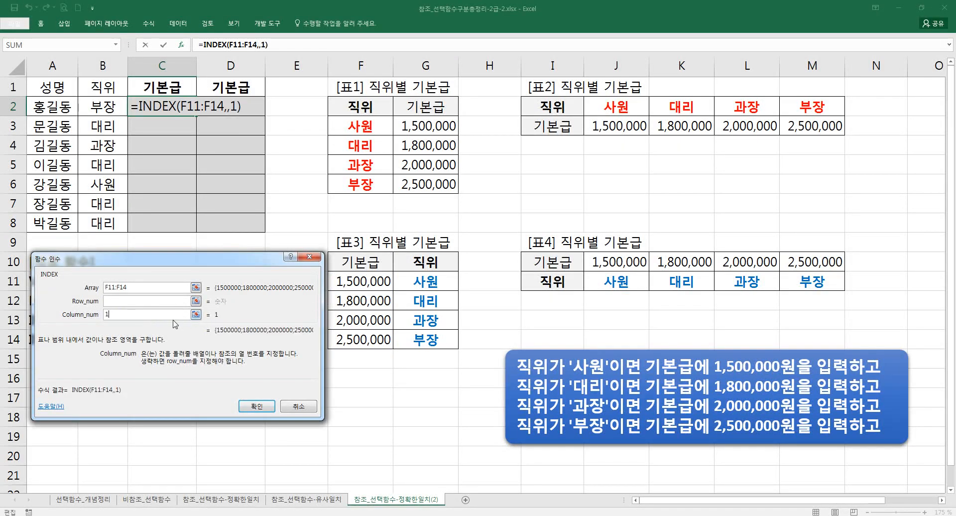
{"action": "left_click", "coordinate": [125, 301]}
{"action": "type", "text": "1"}
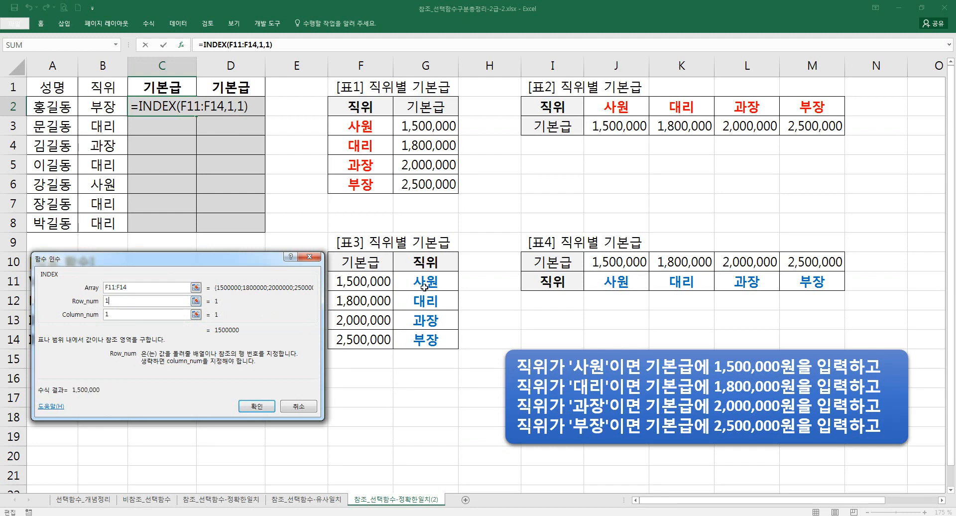
{"action": "key", "text": "BackSpace"}
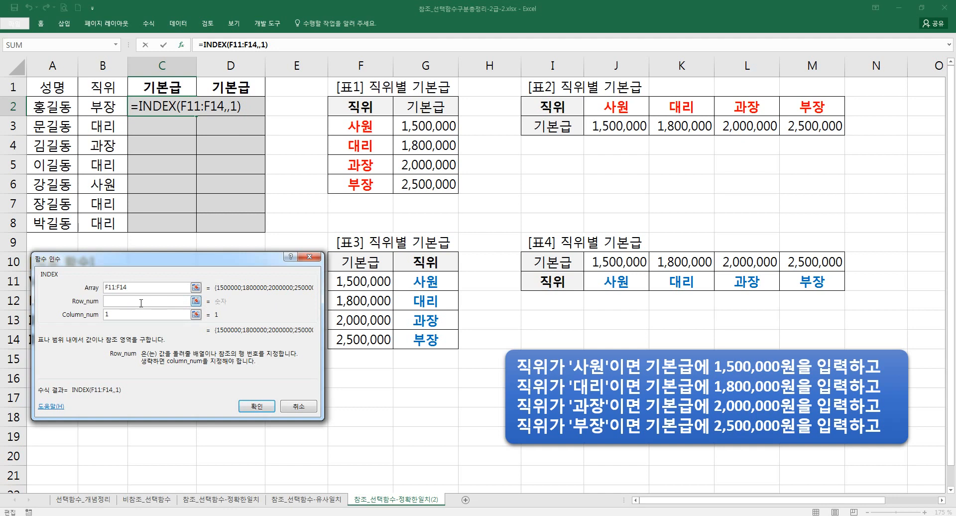
{"action": "type", "text": "2"}
{"action": "type", "text": "3"}
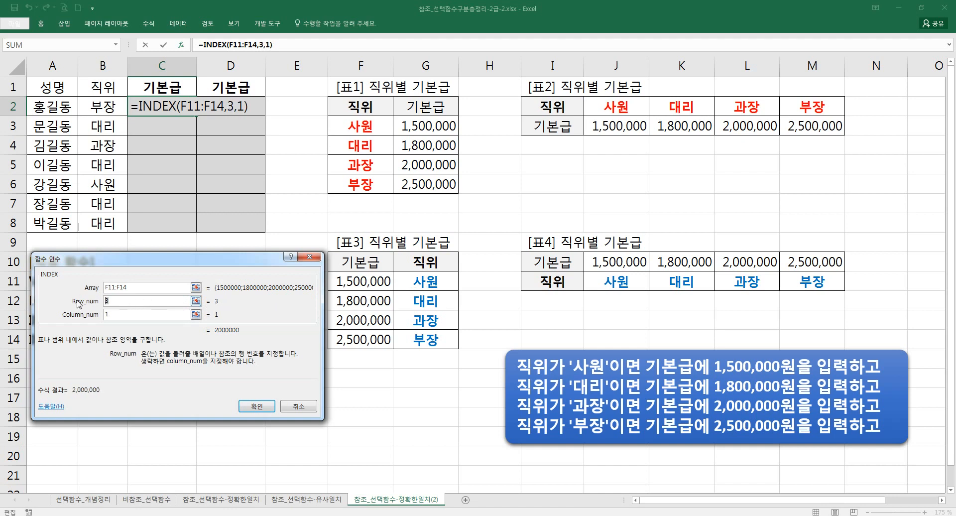
{"action": "type", "text": "4"}
{"action": "mouse_move", "coordinate": [84, 102]}
{"action": "left_mouse_down"}
{"action": "mouse_move", "coordinate": [117, 231]}
{"action": "mouse_move", "coordinate": [122, 303]}
{"action": "left_mouse_up"}
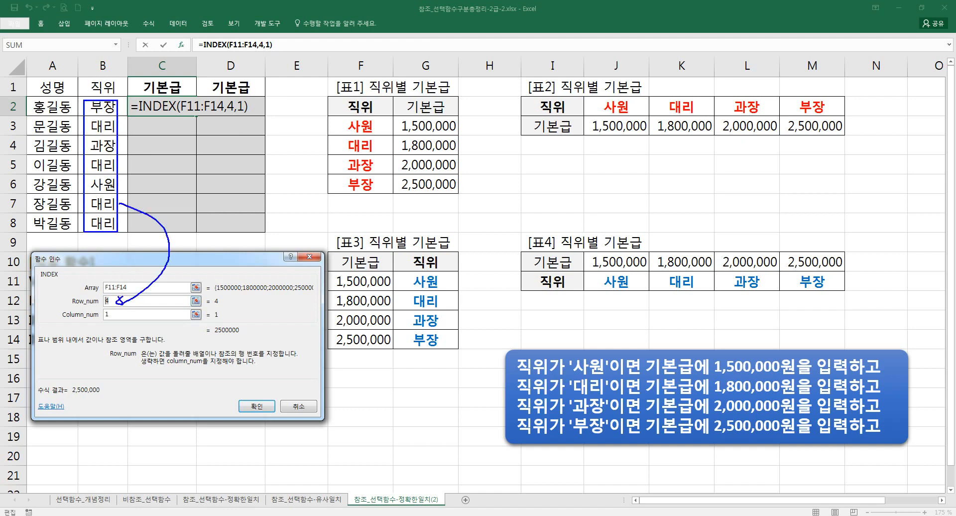
{"action": "mouse_move", "coordinate": [347, 269]}
{"action": "left_mouse_down"}
{"action": "mouse_move", "coordinate": [352, 312]}
{"action": "mouse_move", "coordinate": [391, 348]}
{"action": "left_mouse_up"}
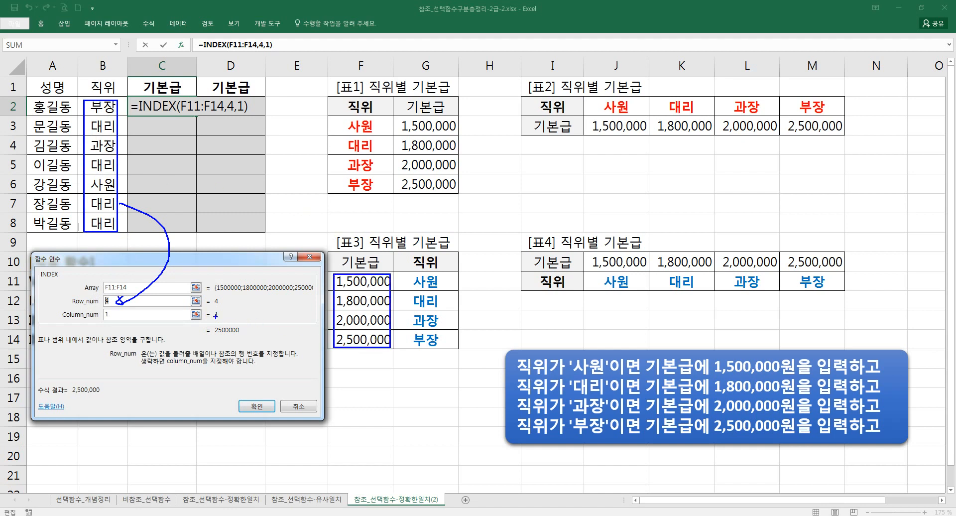
{"action": "key", "text": "Escape"}
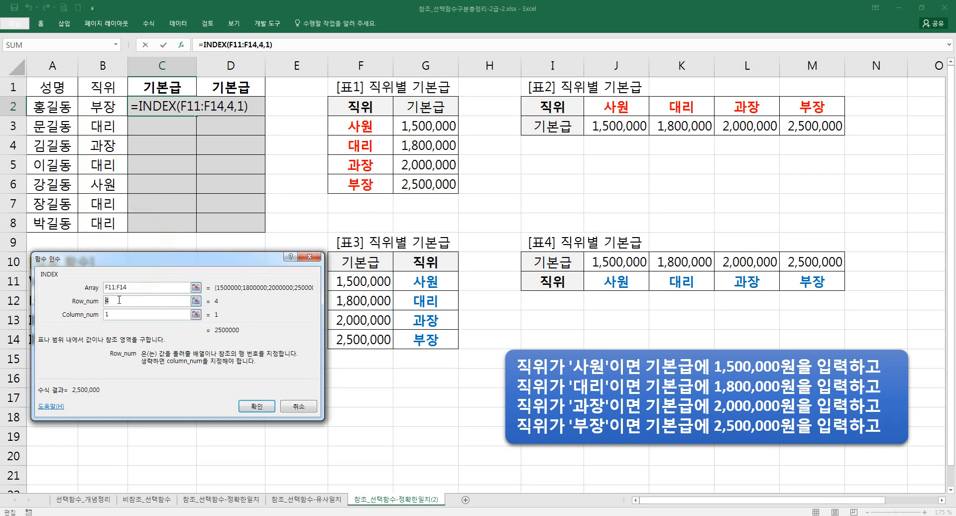
Step: Replace the INDEX row number with a nested MATCH function and open its arguments
{"action": "key", "text": "BackSpace"}
{"action": "type", "text": "match"}
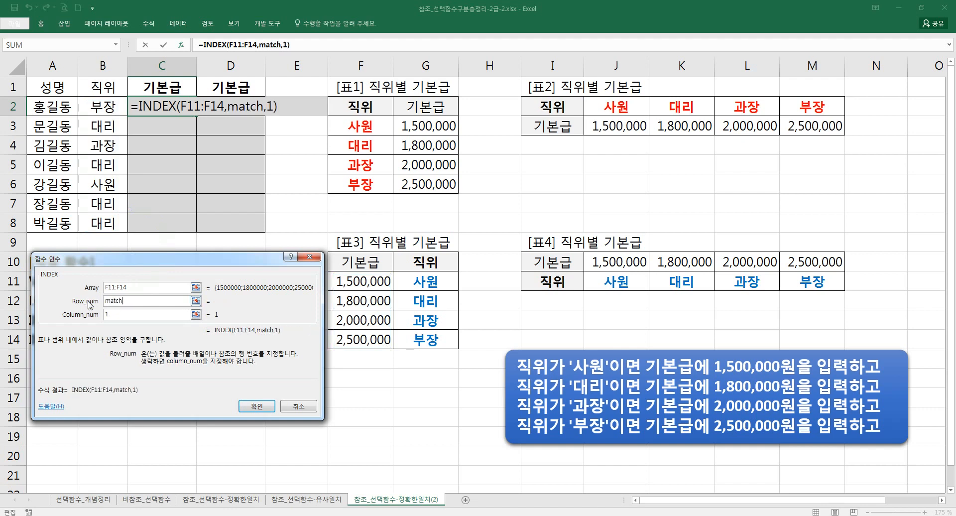
{"action": "type", "text": "()"}
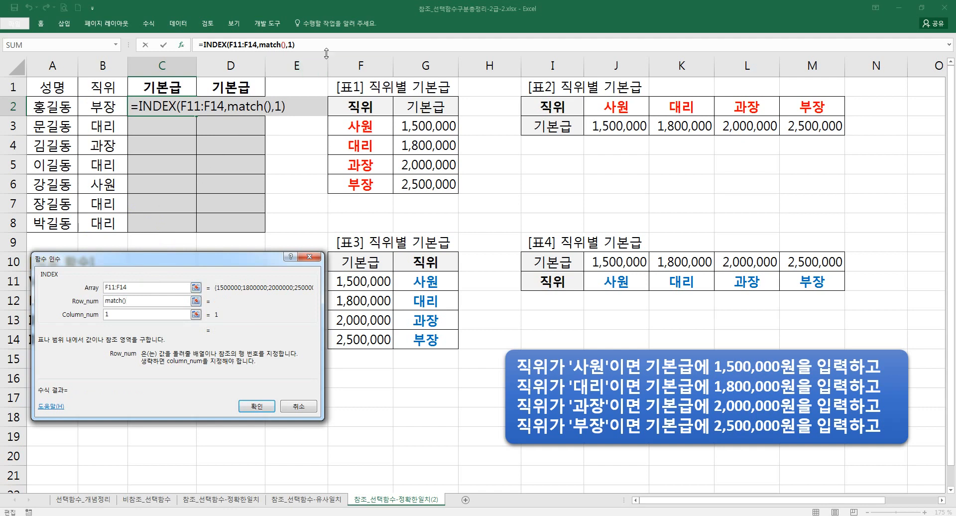
{"action": "left_click", "coordinate": [269, 46]}
{"action": "left_click", "coordinate": [119, 287]}
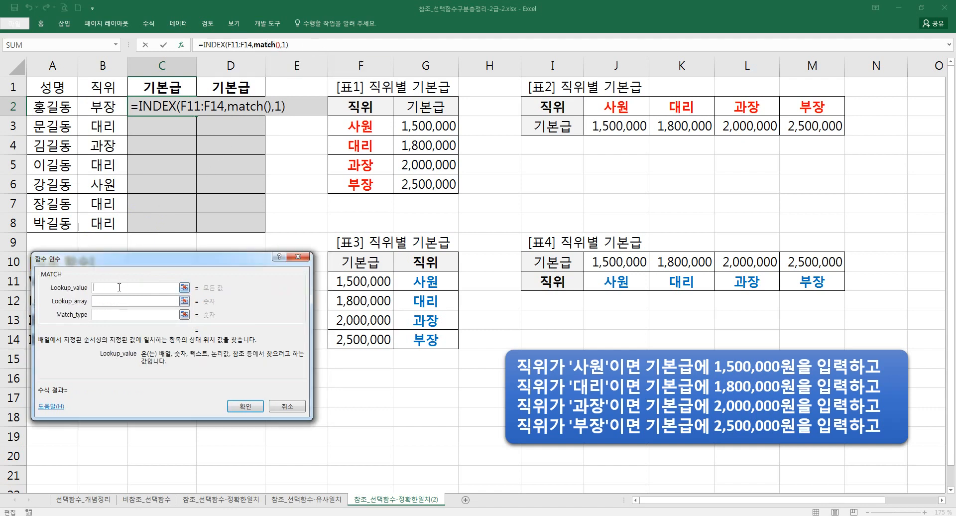
Step: Set the MATCH arguments to lookup value B2, lookup array G11:G14 and match type 0
{"action": "left_click", "coordinate": [110, 110]}
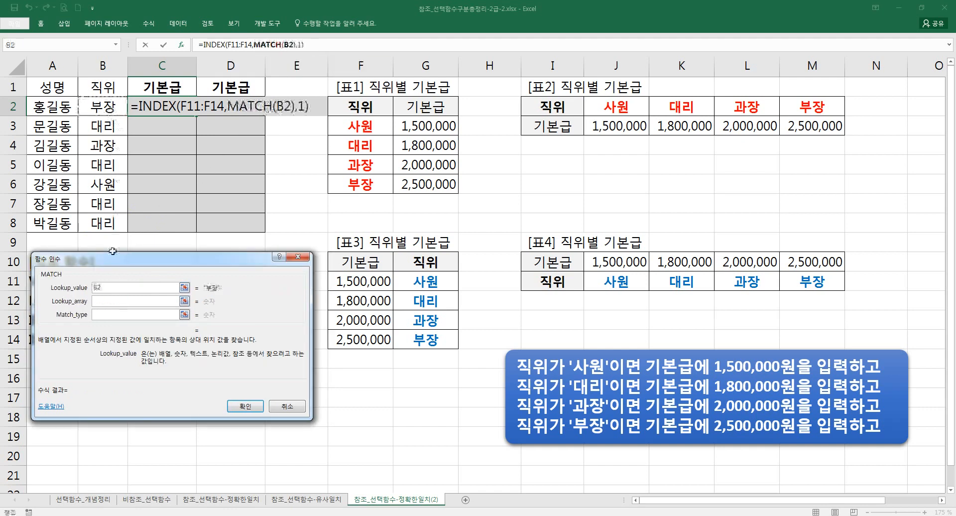
{"action": "left_click", "coordinate": [104, 300]}
{"action": "left_click_drag", "start_coordinate": [399, 282], "coordinate": [436, 343]}
{"action": "left_click", "coordinate": [133, 314]}
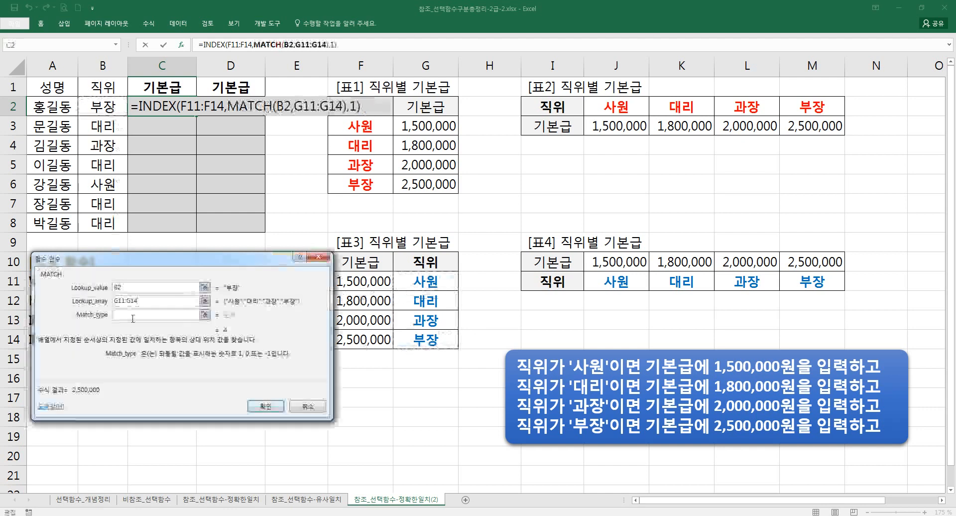
{"action": "type", "text": "0"}
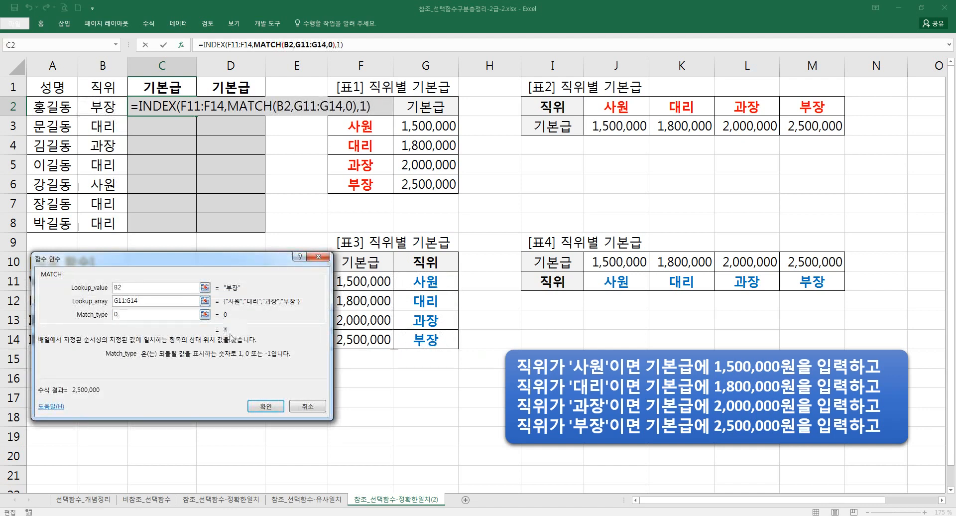
Step: Try B3 and B4 as the MATCH lookup value and set it back to B2
{"action": "left_click_drag", "start_coordinate": [134, 290], "coordinate": [114, 290]}
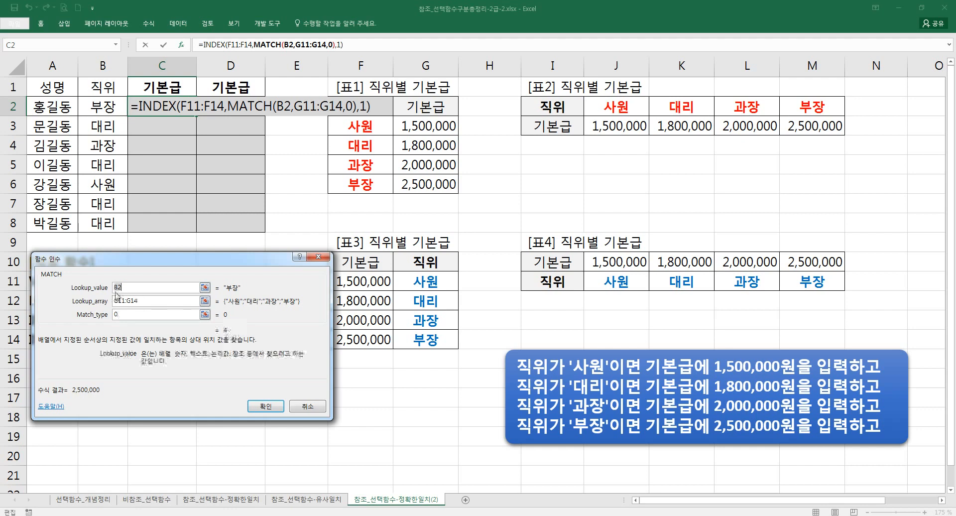
{"action": "left_click", "coordinate": [103, 127]}
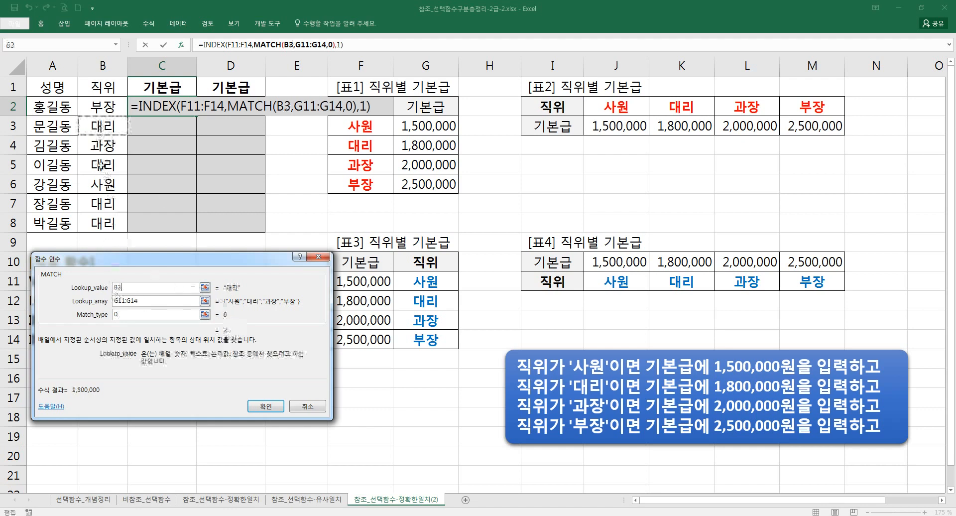
{"action": "left_click", "coordinate": [104, 144]}
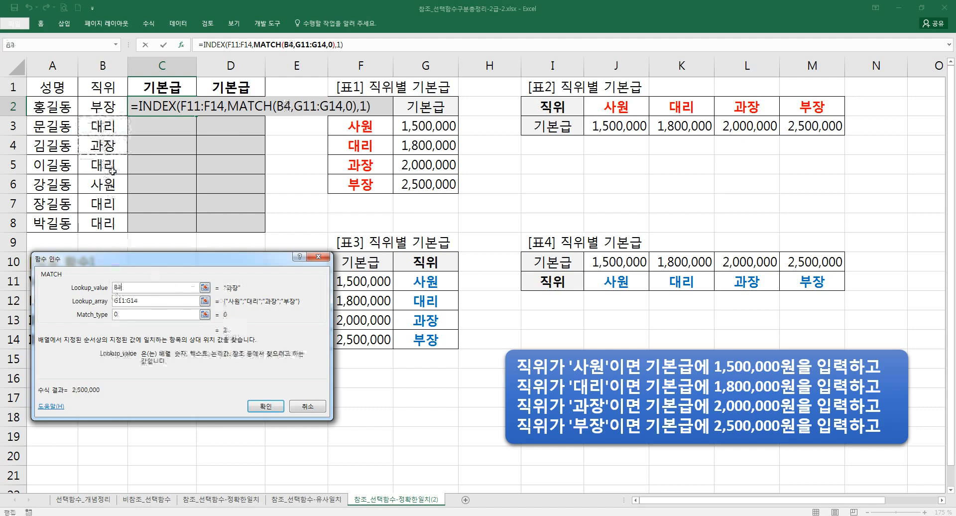
{"action": "left_click", "coordinate": [104, 105]}
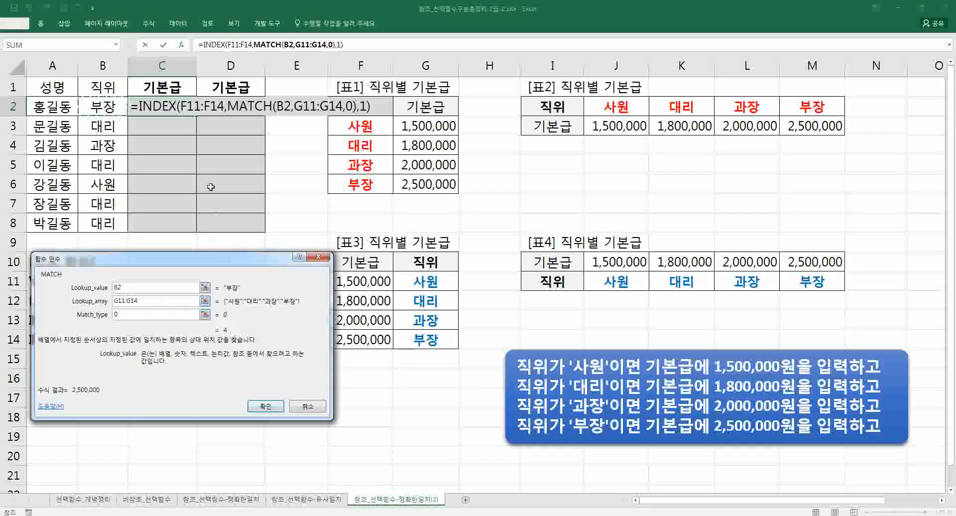
Step: Return to the INDEX arguments to accept the INDEX-MATCH formula in C2, and fill it down to C8
{"action": "left_click", "coordinate": [217, 44]}
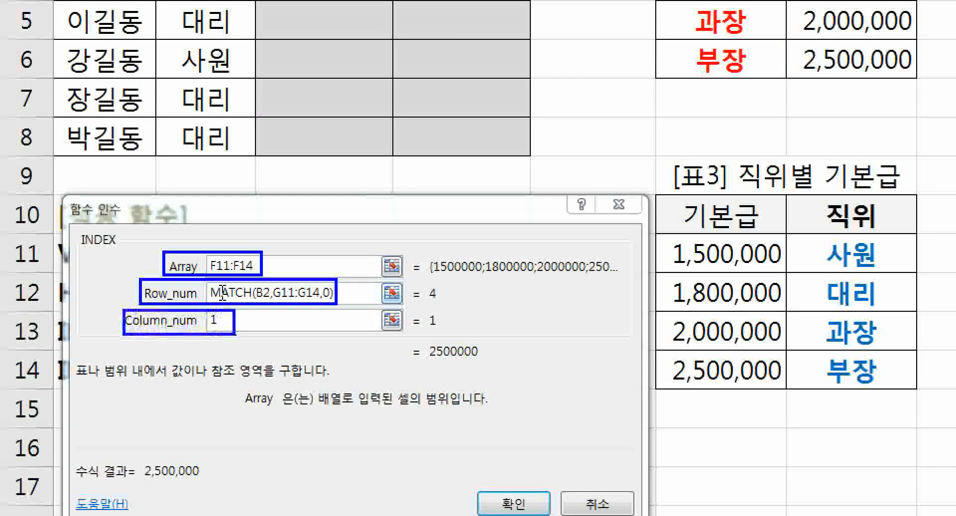
{"action": "key", "text": "Escape"}
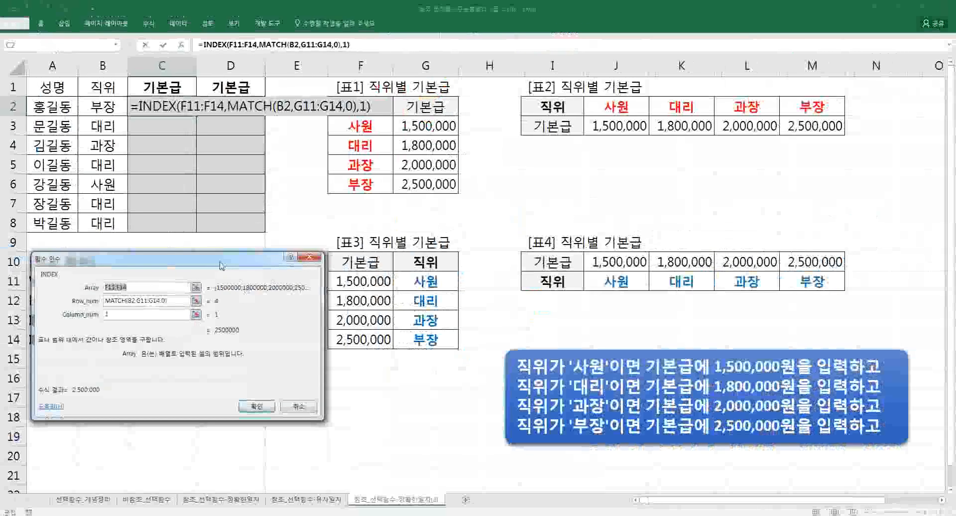
{"action": "left_click_drag", "start_coordinate": [438, 215], "coordinate": [554, 217]}
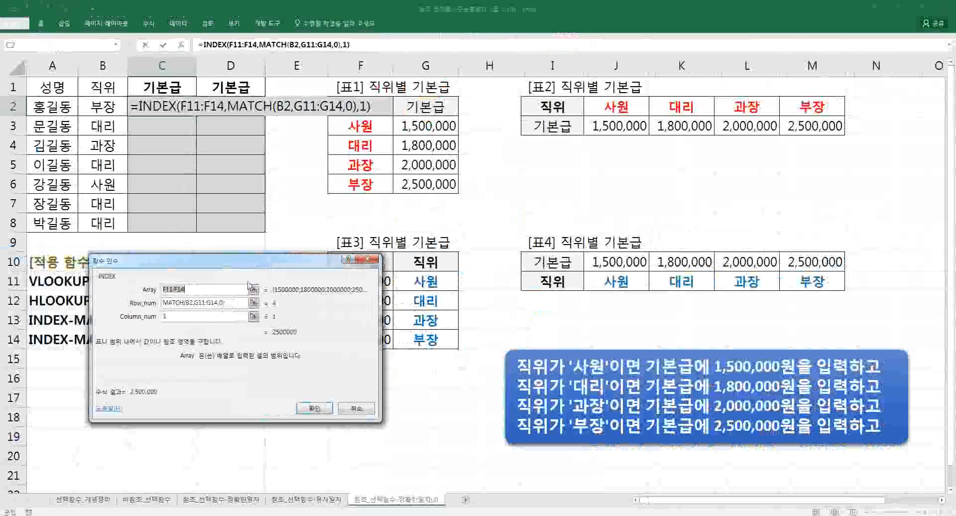
{"action": "left_click", "coordinate": [222, 292]}
{"action": "left_click", "coordinate": [145, 291]}
{"action": "left_click_drag", "start_coordinate": [194, 302], "coordinate": [216, 306]}
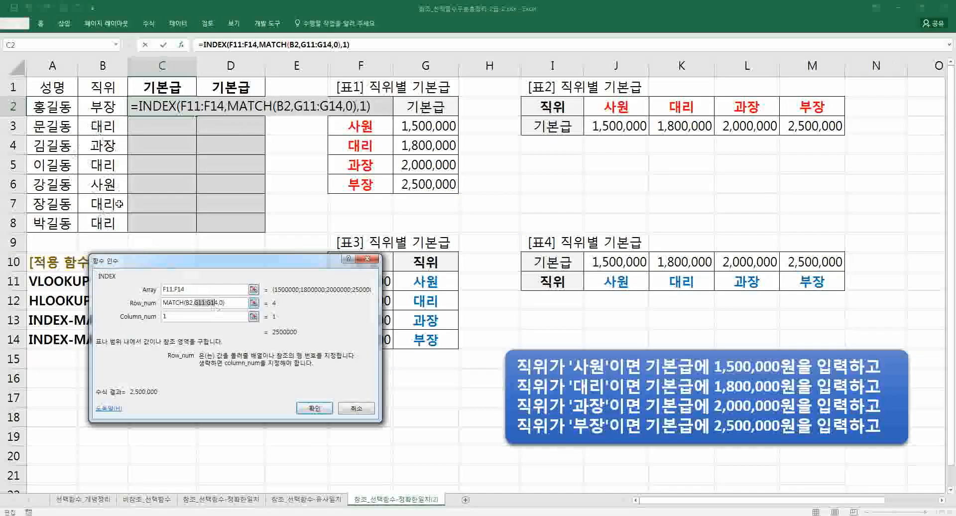
{"action": "left_click", "coordinate": [314, 408]}
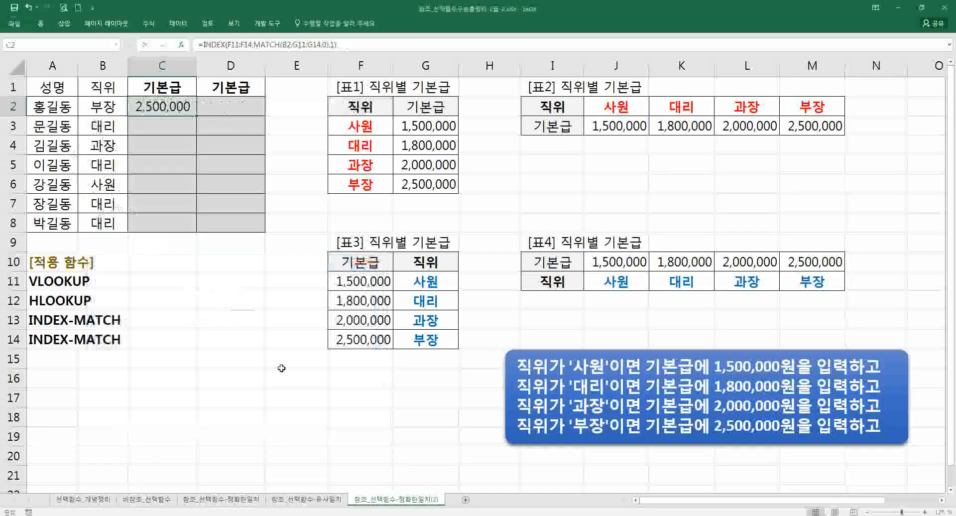
{"action": "left_click_drag", "start_coordinate": [196, 116], "coordinate": [180, 227]}
Step: Examine the cell references in the copied INDEX-MATCH formulas from C8 up to C2
{"action": "double_click", "coordinate": [179, 227]}
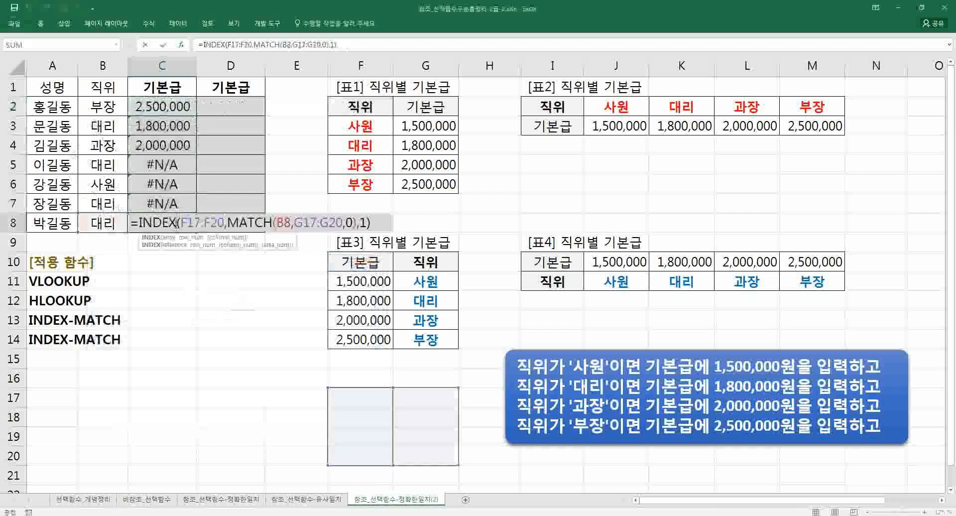
{"action": "double_click", "coordinate": [171, 203]}
{"action": "left_click", "coordinate": [178, 183]}
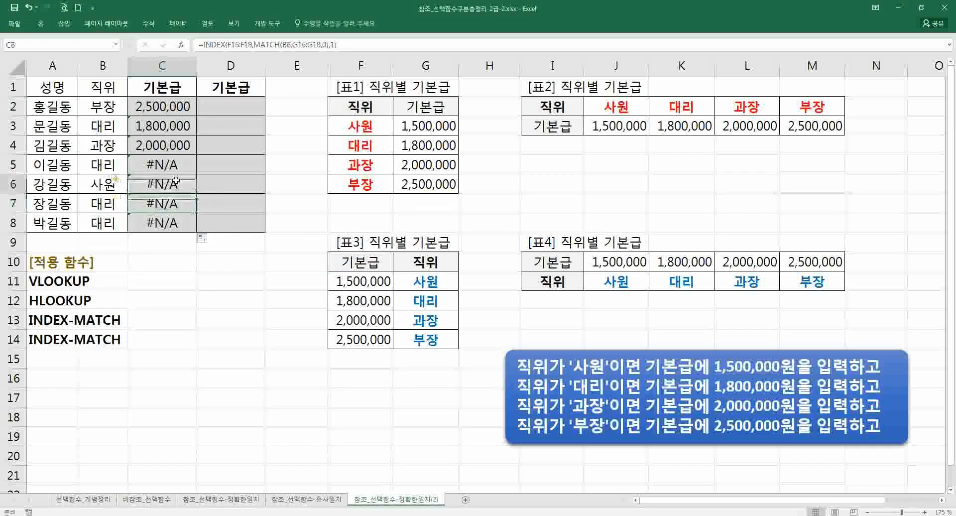
{"action": "double_click", "coordinate": [177, 183]}
{"action": "left_click", "coordinate": [177, 164]}
{"action": "double_click", "coordinate": [177, 164]}
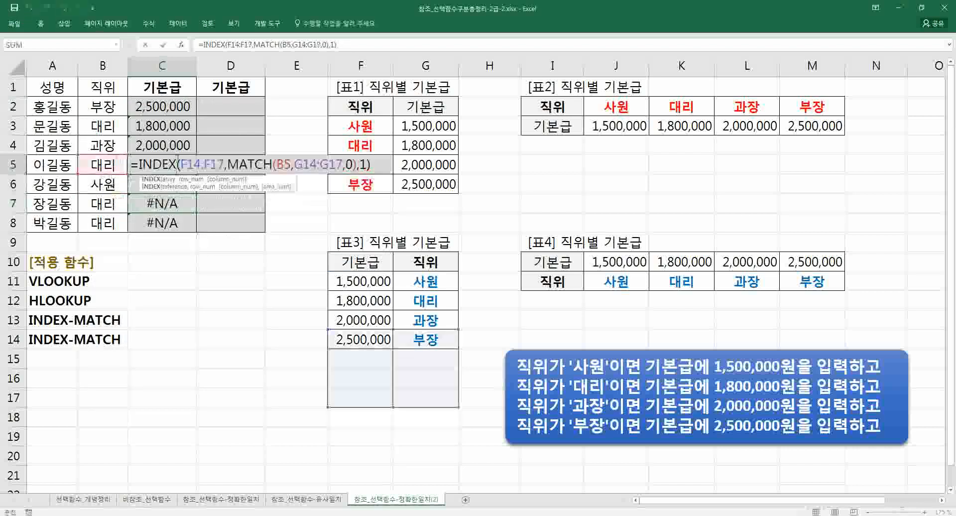
{"action": "left_click", "coordinate": [177, 142]}
{"action": "double_click", "coordinate": [176, 142]}
{"action": "key", "text": "Escape"}
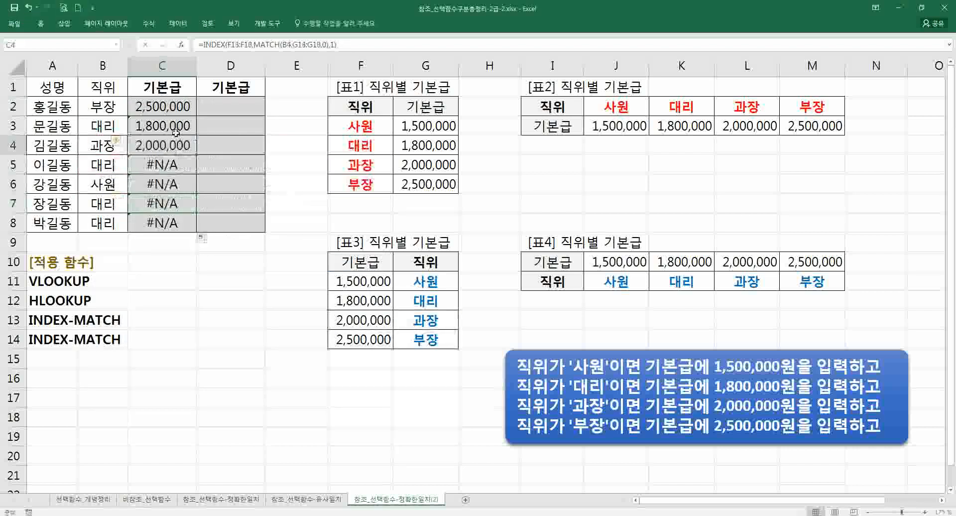
{"action": "left_click", "coordinate": [177, 126]}
{"action": "double_click", "coordinate": [176, 125]}
{"action": "key", "text": "Escape"}
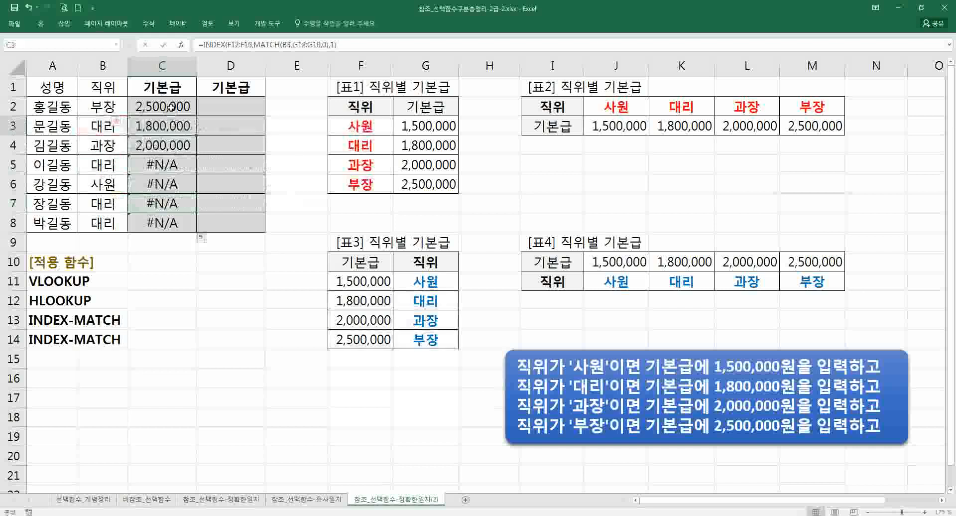
{"action": "double_click", "coordinate": [171, 106]}
{"action": "key", "text": "Escape"}
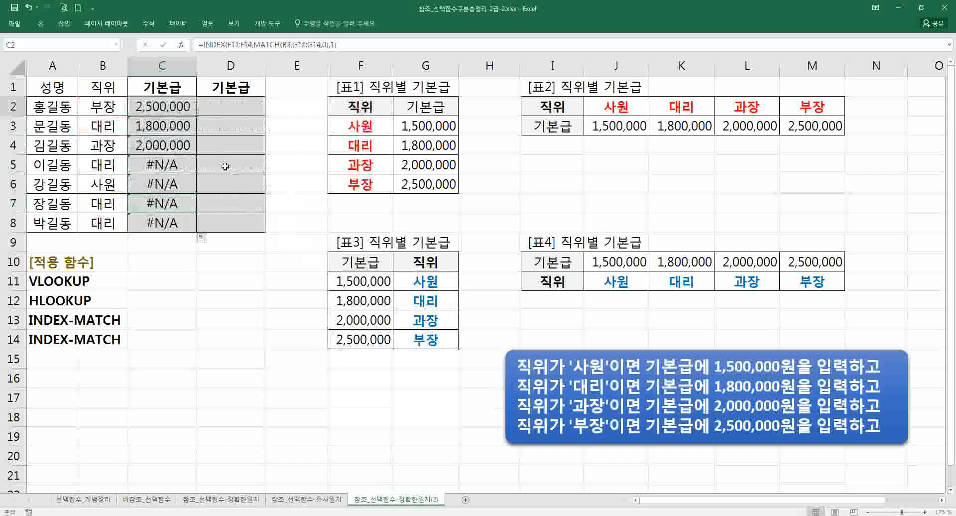
Step: Make the C2 formula's ranges absolute as $F$11:$F$14 and $G$11:$G$14, and refill it down to C8
{"action": "left_click", "coordinate": [182, 45]}
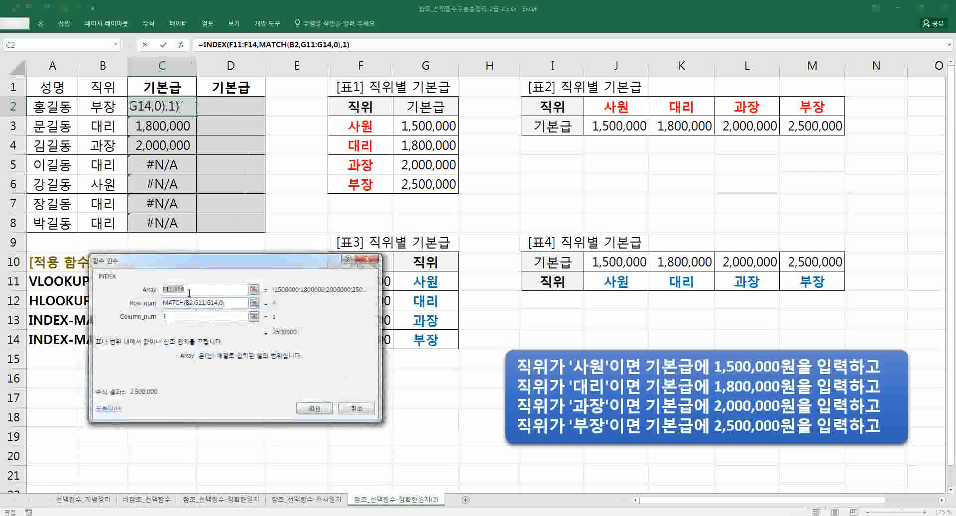
{"action": "key", "text": "F4"}
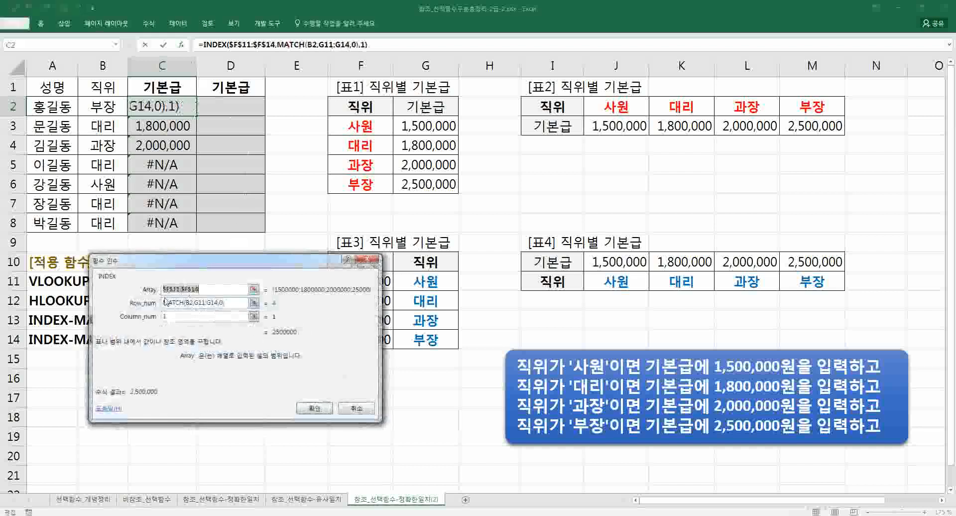
{"action": "left_click", "coordinate": [202, 302]}
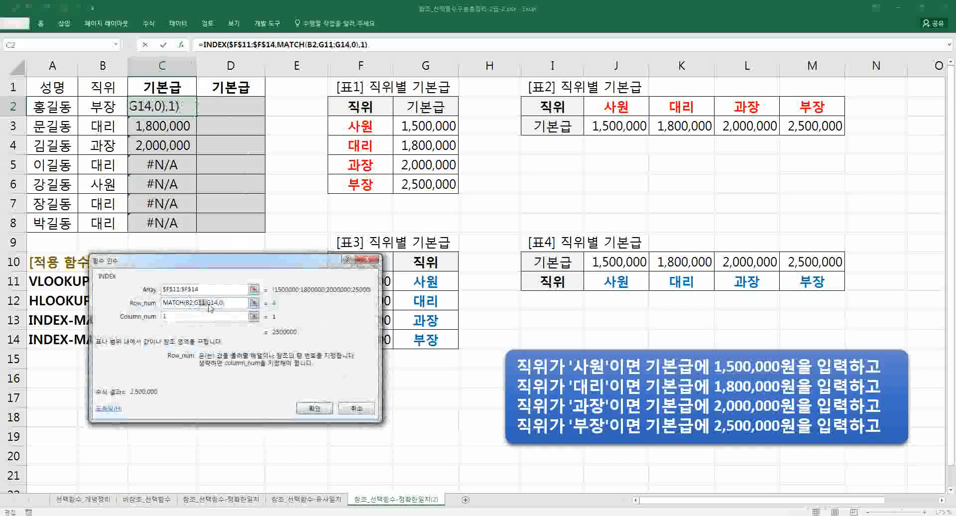
{"action": "left_click", "coordinate": [210, 307]}
{"action": "key", "text": "F4"}
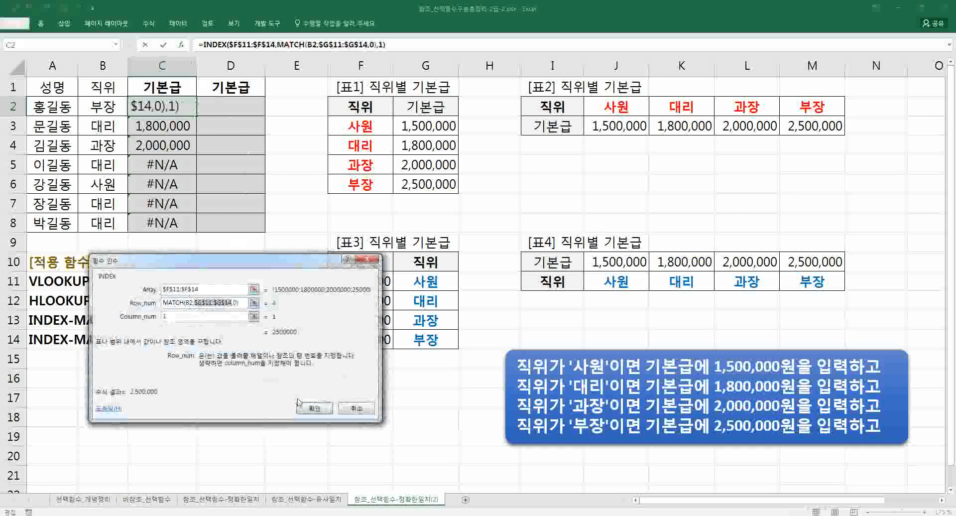
{"action": "left_click", "coordinate": [314, 407]}
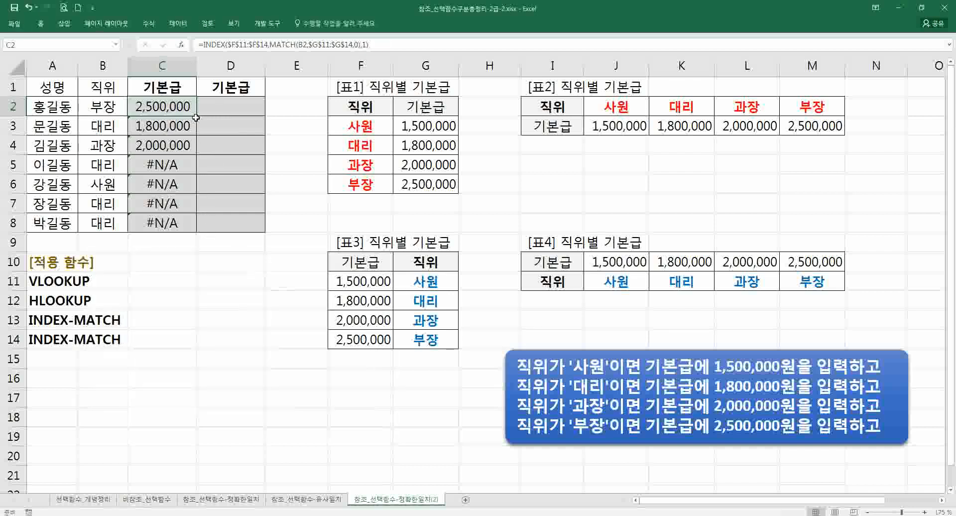
{"action": "left_click_drag", "start_coordinate": [196, 116], "coordinate": [193, 223]}
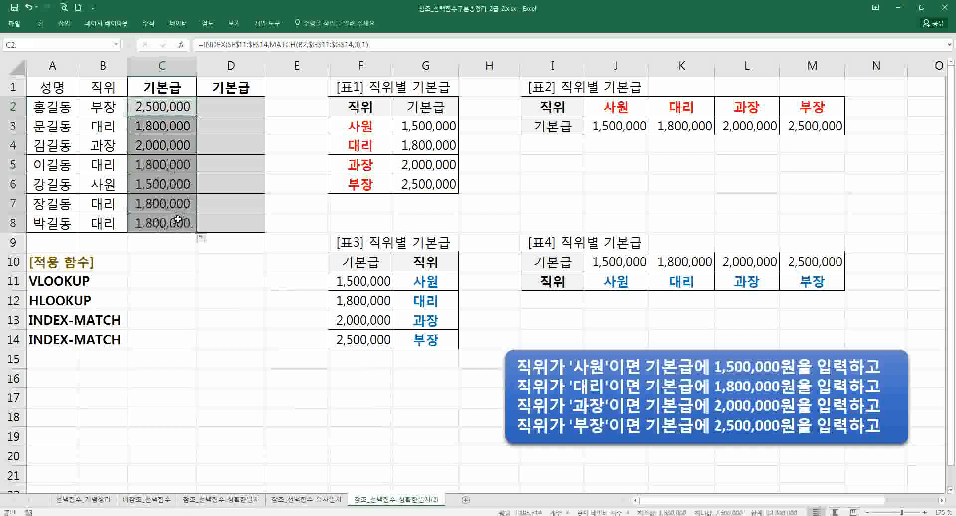
Step: Start an INDEX function in D2 and set its array to 표4's base pay cells J10:M10
{"action": "left_click_drag", "start_coordinate": [241, 110], "coordinate": [234, 224]}
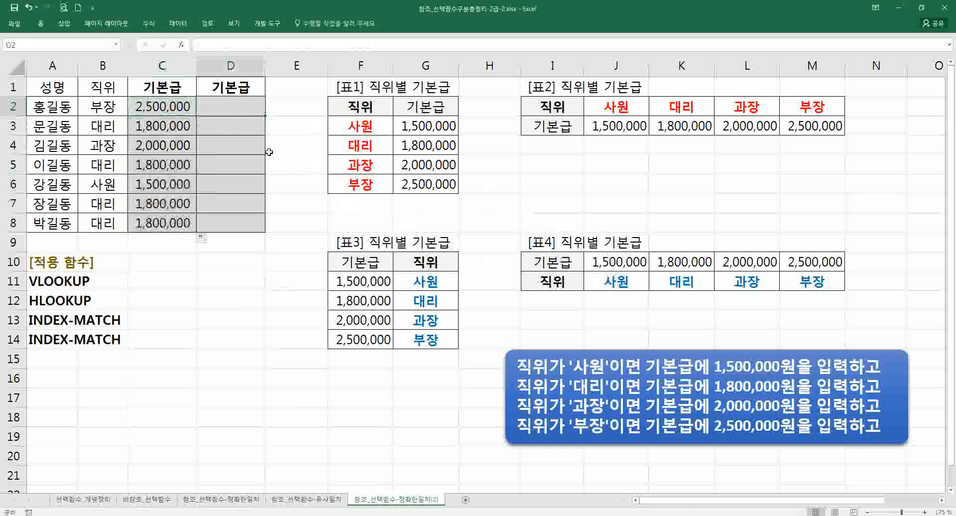
{"action": "type", "text": "=index"}
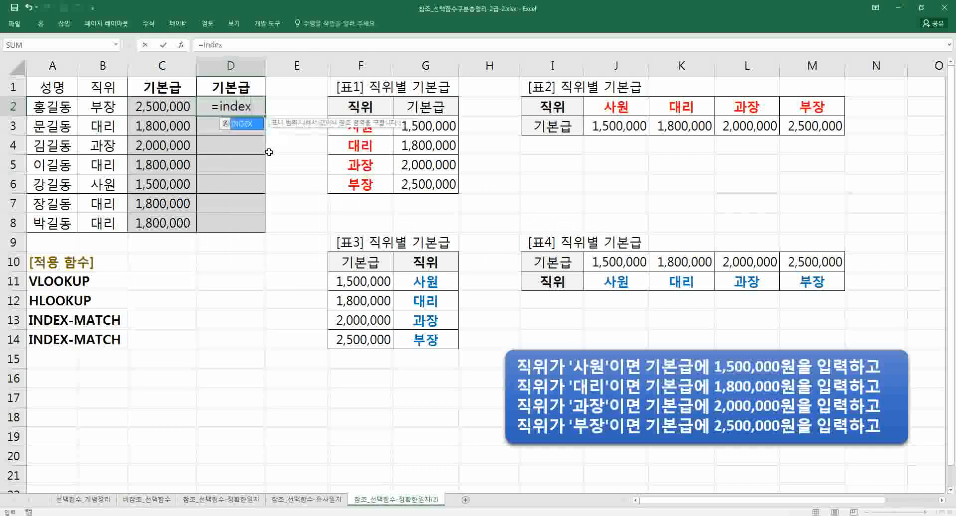
{"action": "key", "text": "Tab"}
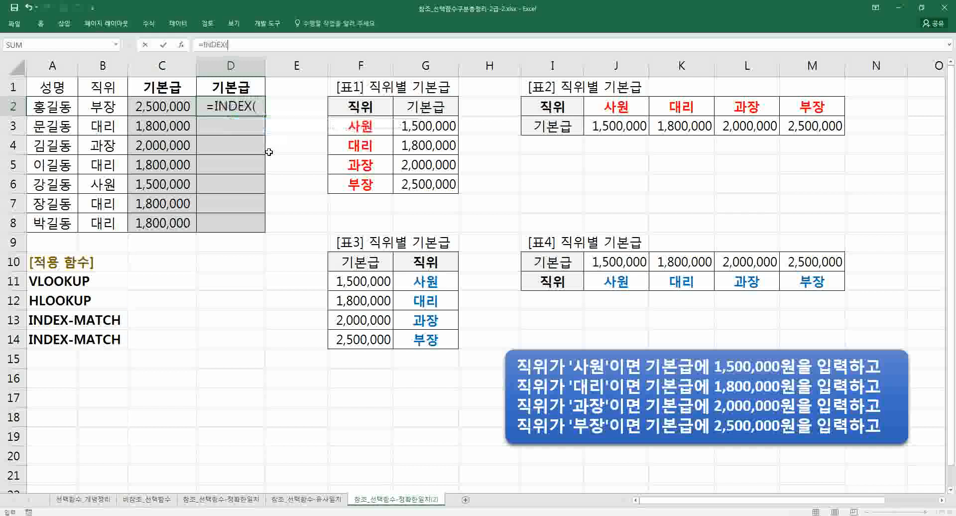
{"action": "key", "text": "ctrl+a"}
{"action": "key", "text": "Return"}
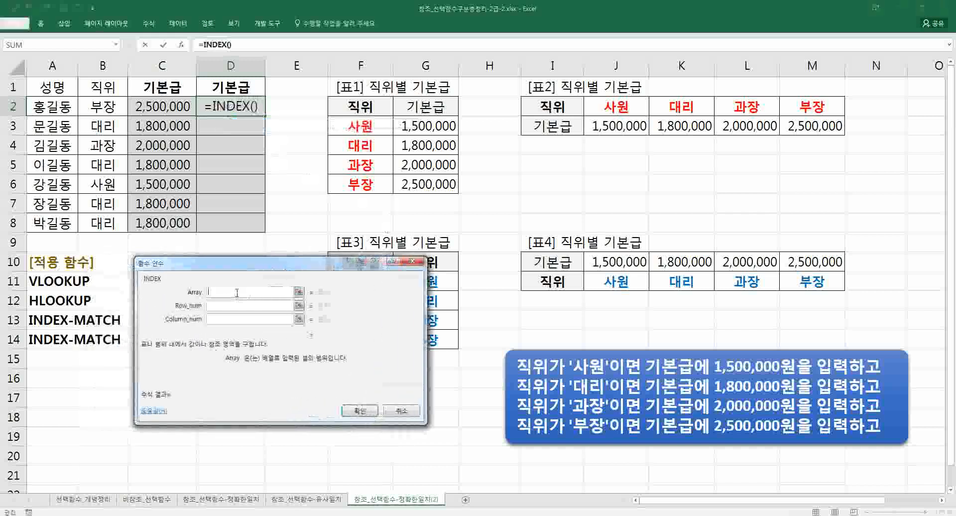
{"action": "left_click_drag", "start_coordinate": [621, 264], "coordinate": [809, 263]}
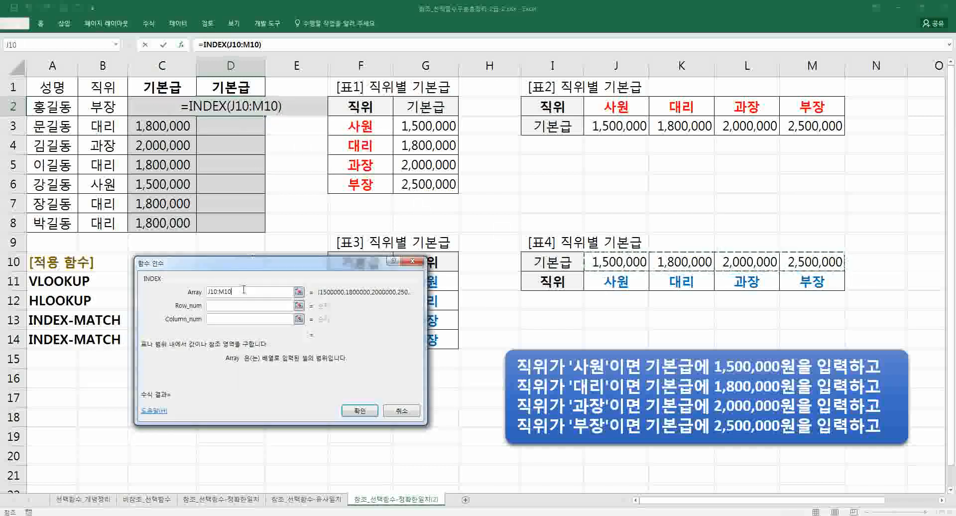
Step: Mark an arc over 표4's base pay cells with a handwritten column note, and clear the marks
{"action": "left_click", "coordinate": [236, 309]}
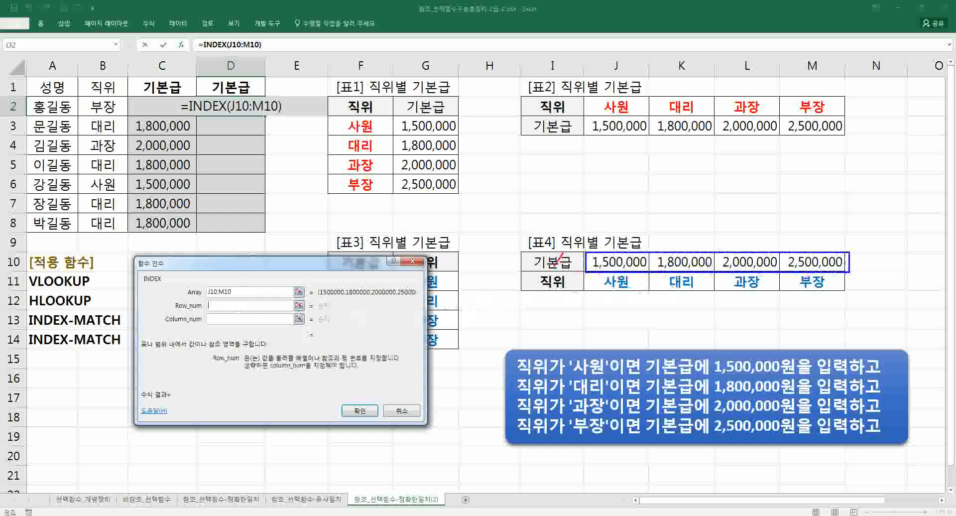
{"action": "mouse_move", "coordinate": [640, 246]}
{"action": "left_mouse_down"}
{"action": "mouse_move", "coordinate": [652, 234]}
{"action": "mouse_move", "coordinate": [780, 242]}
{"action": "left_mouse_up"}
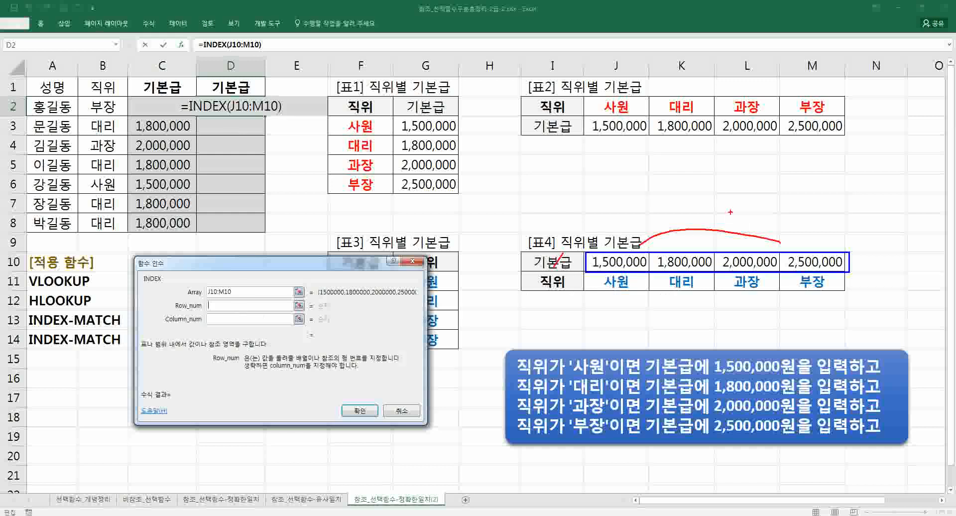
{"action": "left_click_drag", "start_coordinate": [743, 207], "coordinate": [767, 220]}
{"action": "left_click_drag", "start_coordinate": [737, 224], "coordinate": [768, 223]}
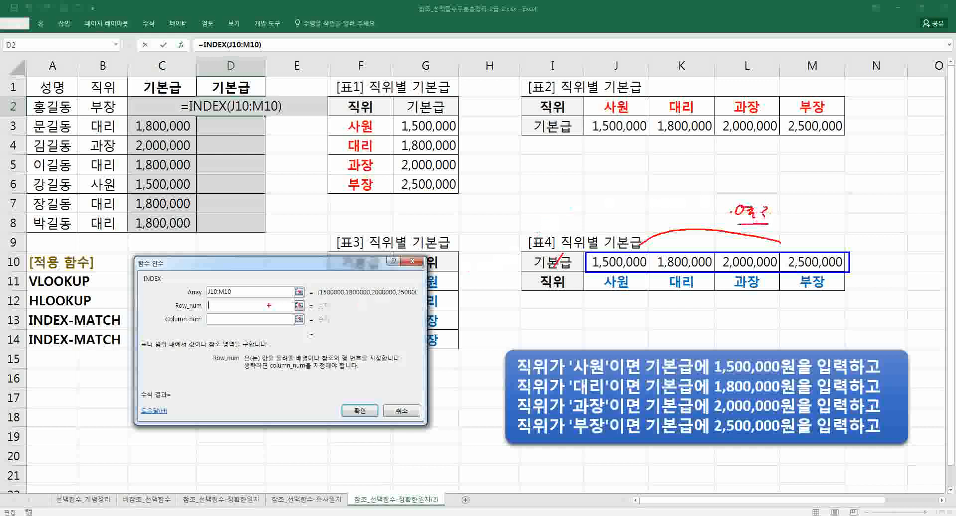
{"action": "key", "text": "Escape"}
Step: Set the INDEX row number to 1 and try column numbers 1, 2, 3 and 4
{"action": "type", "text": "1"}
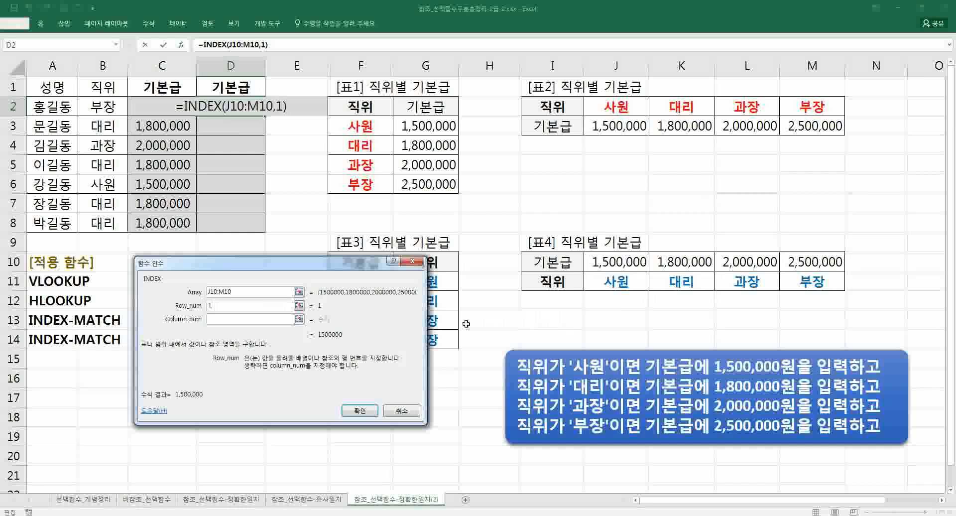
{"action": "left_click", "coordinate": [258, 320]}
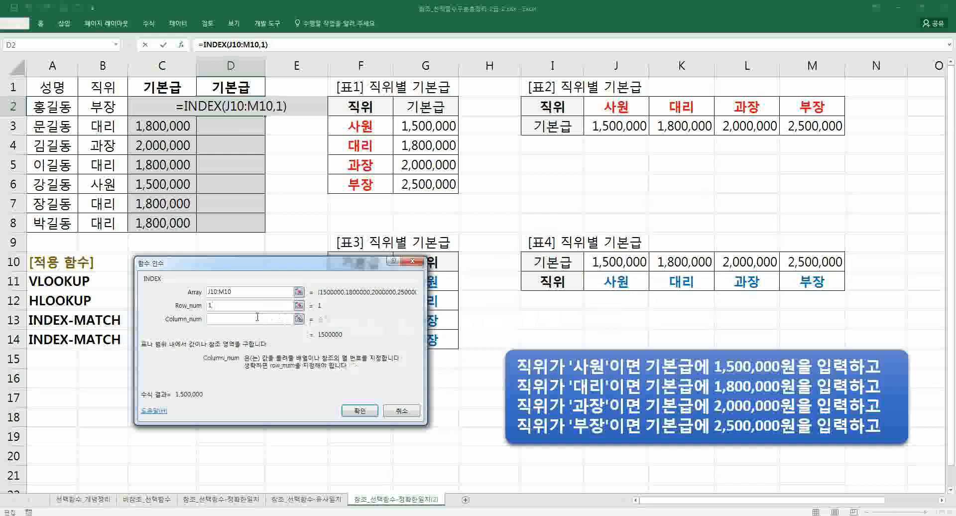
{"action": "type", "text": "1"}
{"action": "key", "text": "BackSpace"}
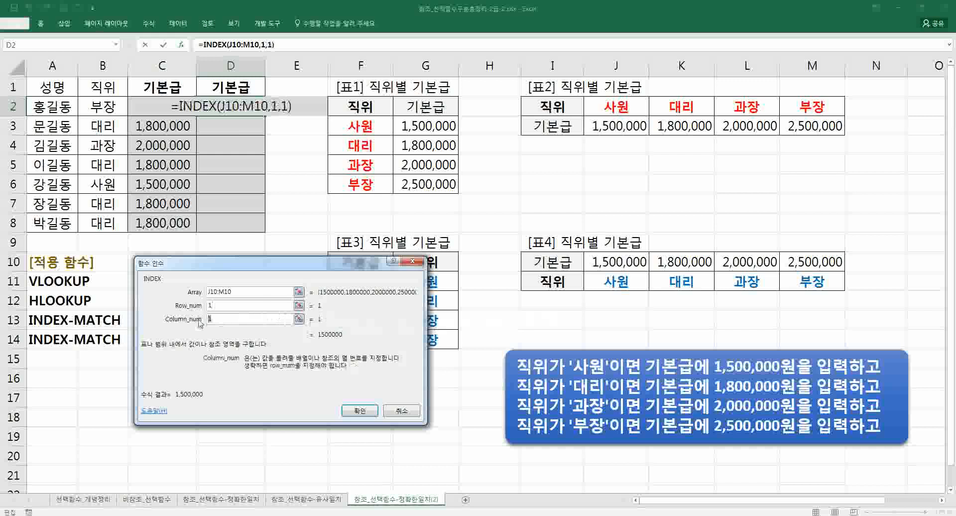
{"action": "type", "text": "2"}
{"action": "key", "text": "BackSpace"}
{"action": "type", "text": "3"}
{"action": "key", "text": "BackSpace"}
{"action": "type", "text": "4"}
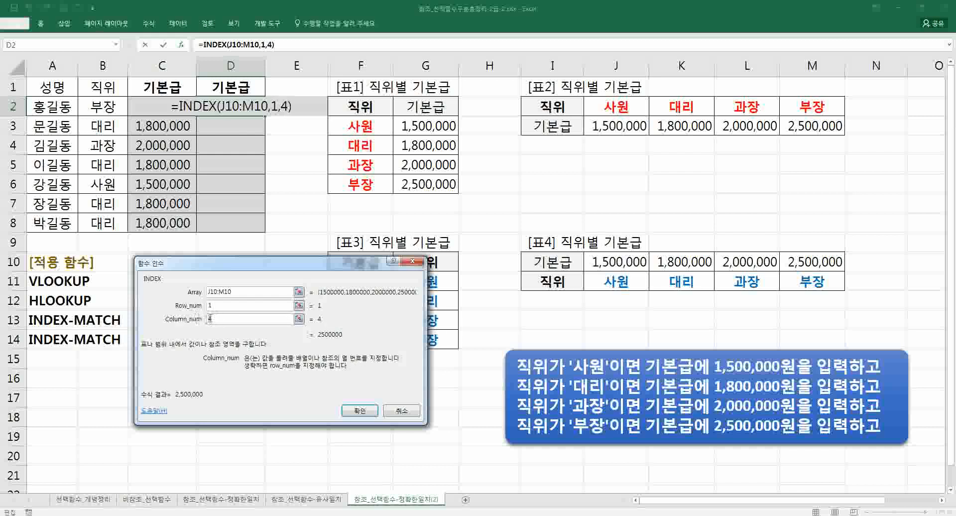
Step: Replace the INDEX column number with an empty nested MATCH function
{"action": "key", "text": "BackSpace"}
{"action": "type", "text": "ma"}
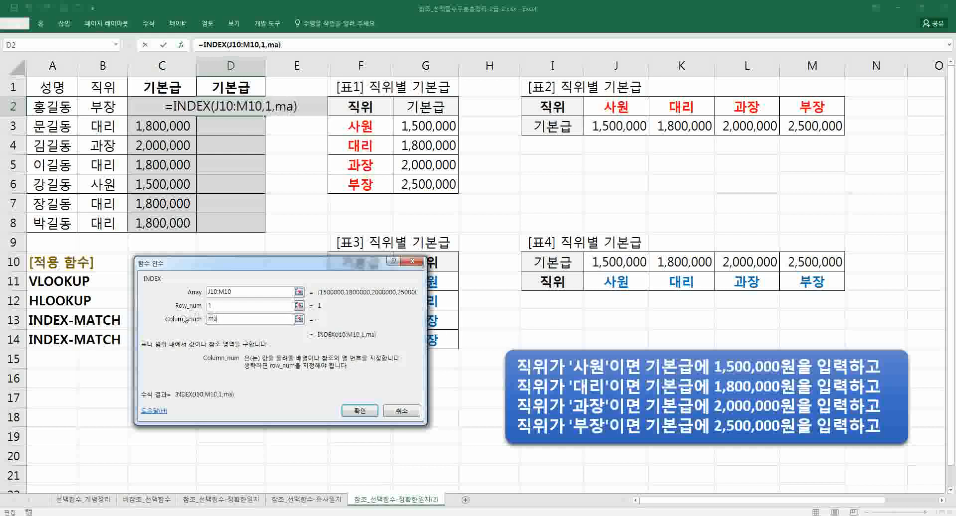
{"action": "type", "text": "tch()"}
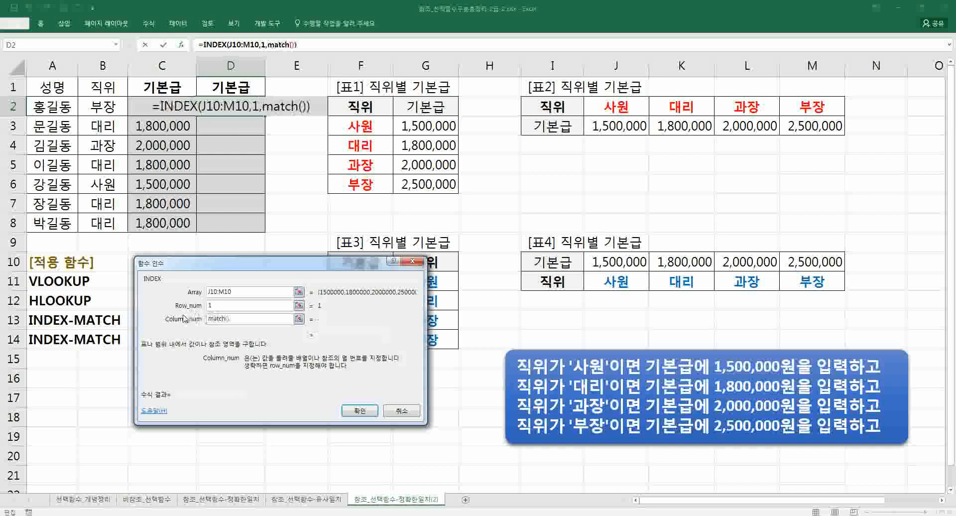
Step: Fill in the nested MATCH in D2's INDEX formula with lookup value B2, lookup array J11:M11 and match type 0
{"action": "left_click", "coordinate": [279, 45]}
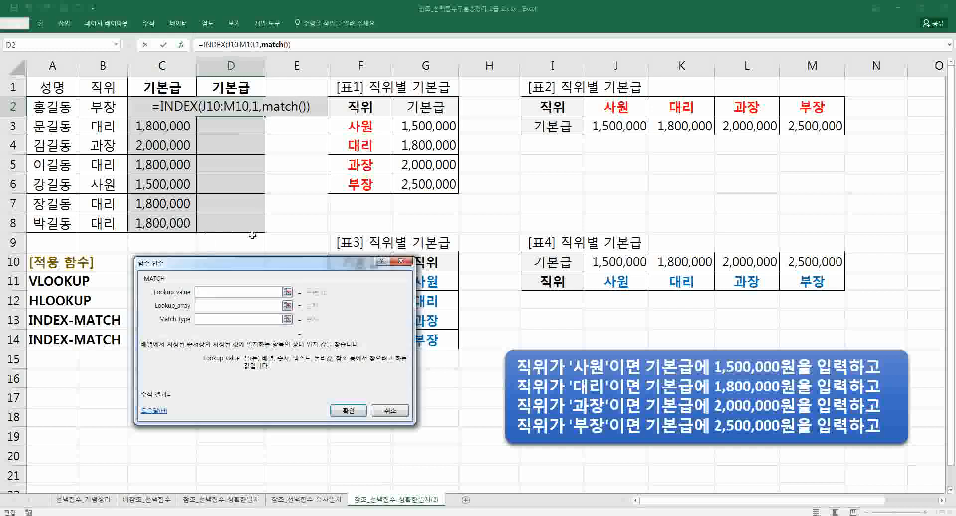
{"action": "left_click_drag", "start_coordinate": [337, 263], "coordinate": [314, 264]}
{"action": "left_click", "coordinate": [116, 112]}
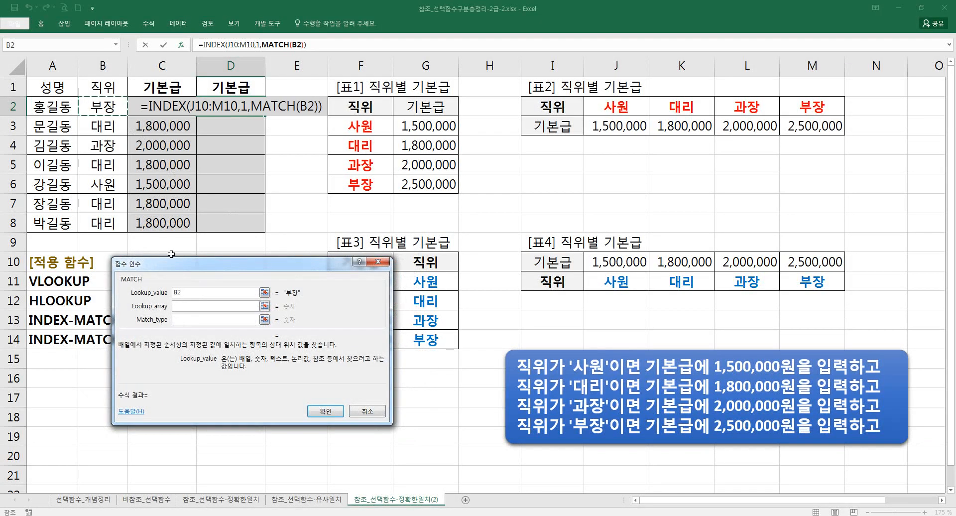
{"action": "left_click", "coordinate": [185, 306]}
{"action": "left_click_drag", "start_coordinate": [603, 284], "coordinate": [793, 282]}
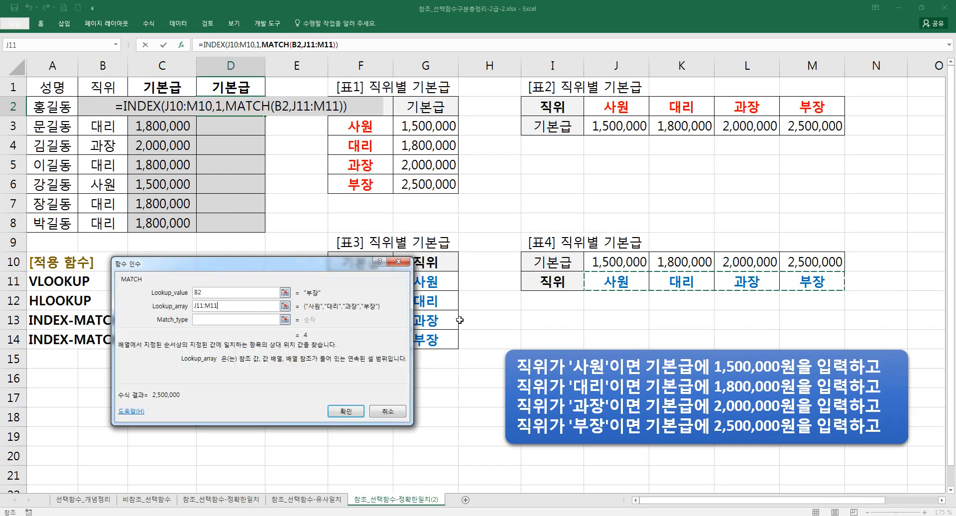
{"action": "left_click", "coordinate": [220, 320]}
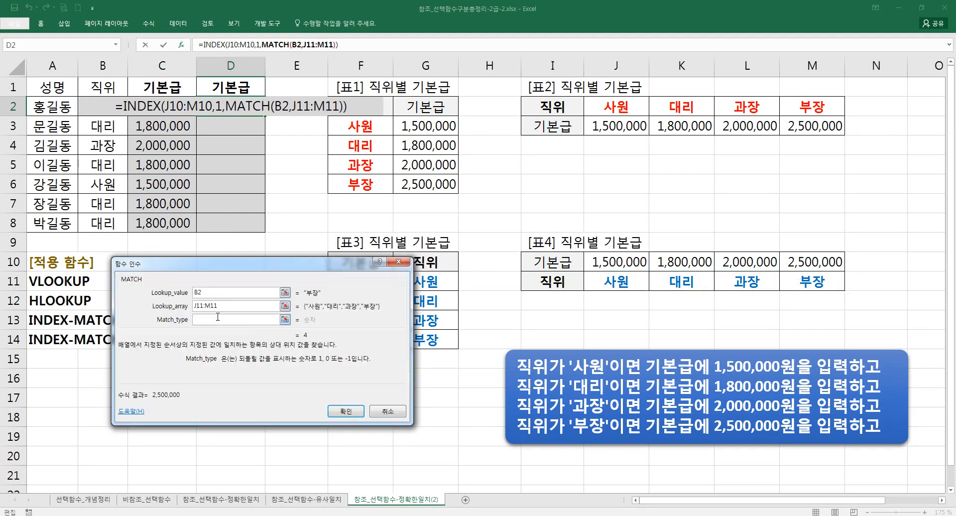
{"action": "type", "text": "0"}
Step: Make the INDEX array J10:M10 and MATCH array J11:M11 absolute, confirm the formula, and fill D2 down to D8
{"action": "left_click", "coordinate": [209, 44]}
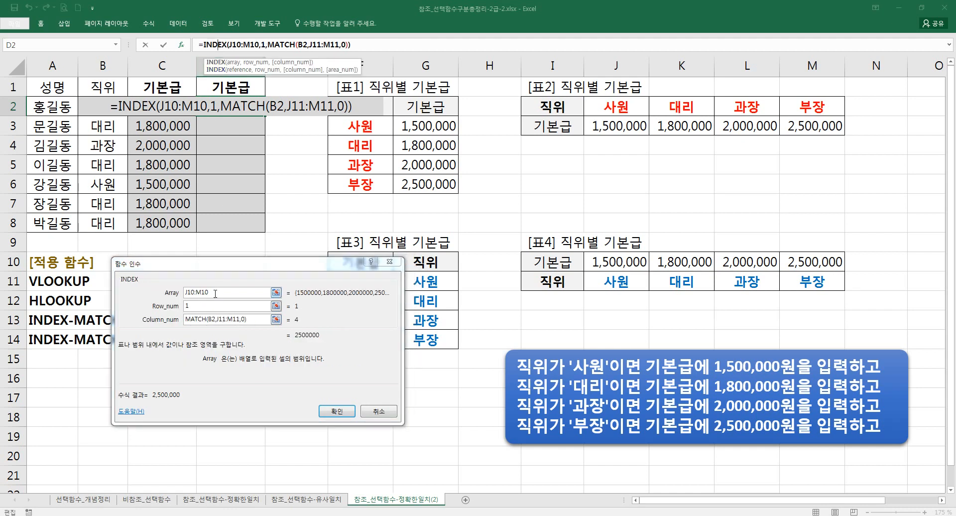
{"action": "left_click_drag", "start_coordinate": [215, 294], "coordinate": [164, 297]}
{"action": "key", "text": "F4"}
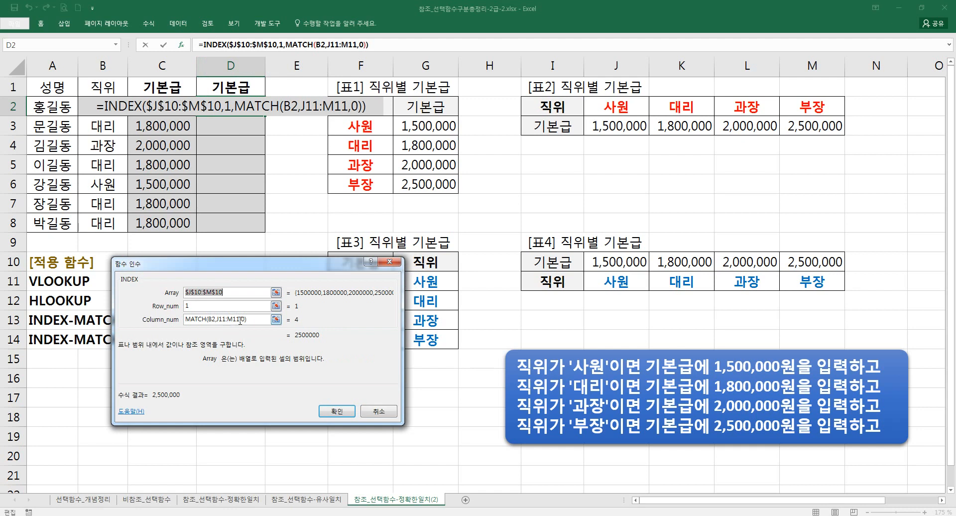
{"action": "left_click", "coordinate": [241, 320]}
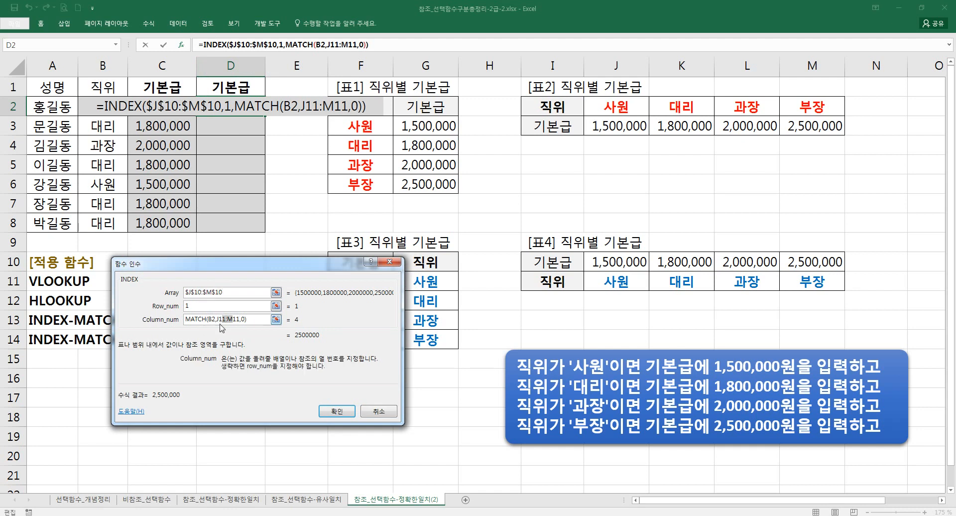
{"action": "key", "text": "F4"}
{"action": "key", "text": "Return"}
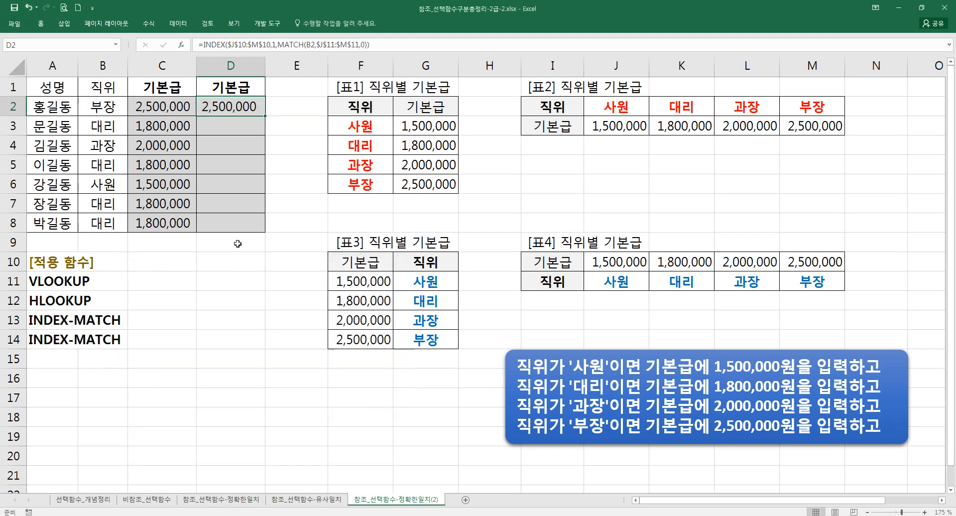
{"action": "left_click_drag", "start_coordinate": [266, 117], "coordinate": [263, 224]}
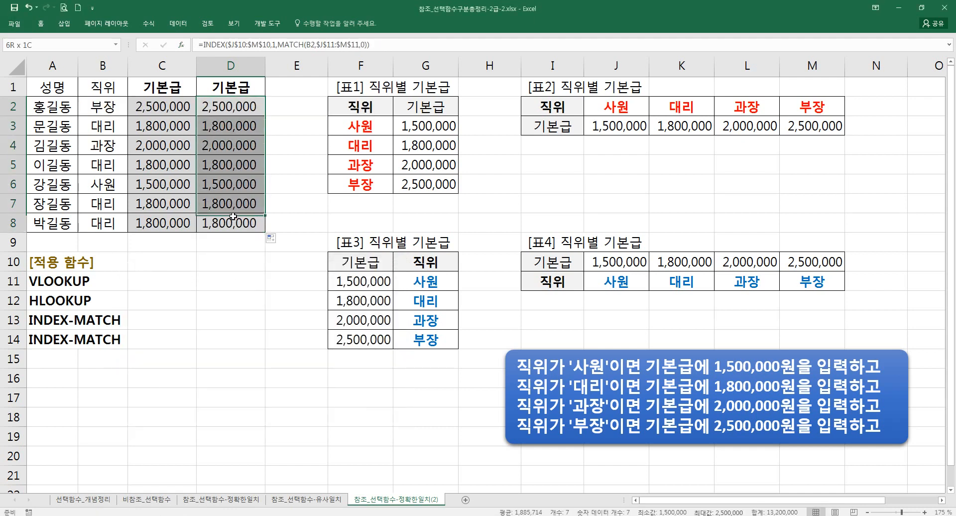
Step: Review where the 직위 and 기본급 cells lie in 표1 to 표4 to compare the applicable lookup functions
{"action": "left_click_drag", "start_coordinate": [444, 280], "coordinate": [446, 342]}
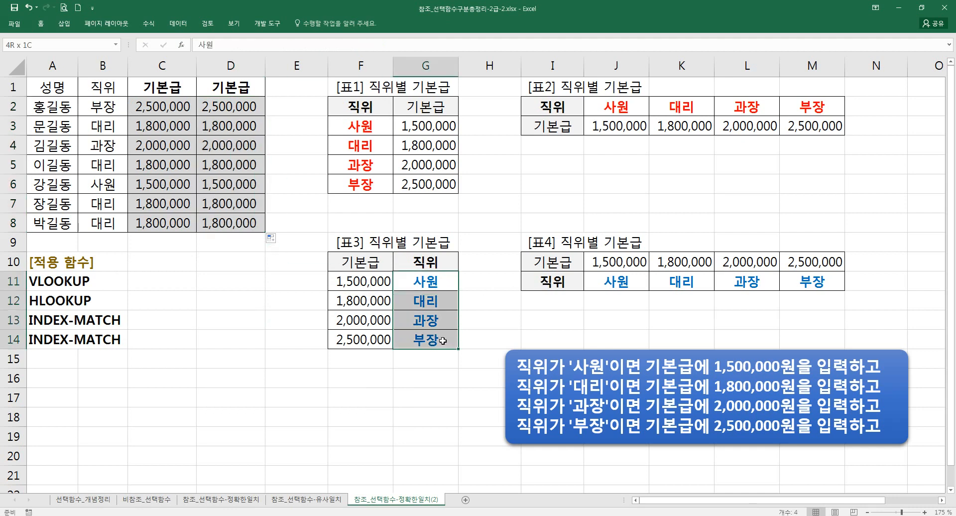
{"action": "left_click_drag", "start_coordinate": [614, 284], "coordinate": [796, 281]}
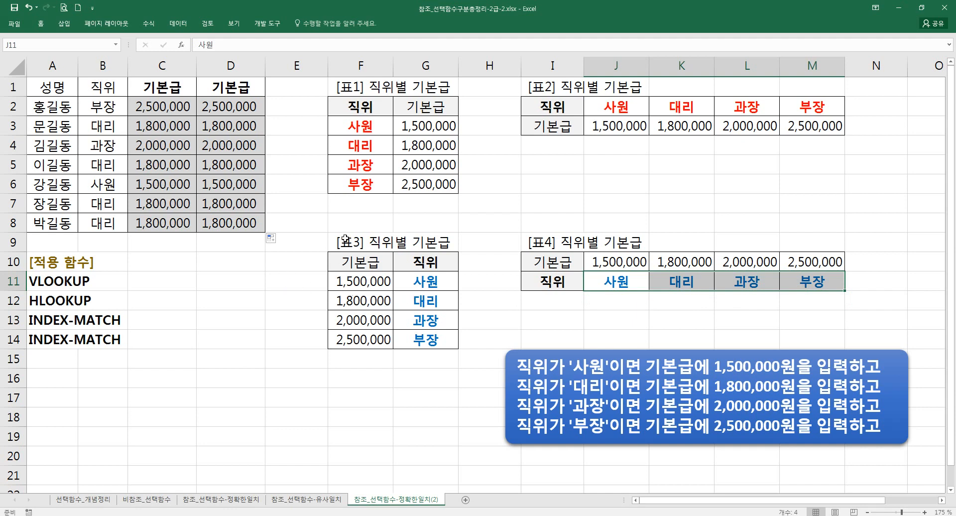
{"action": "left_click_drag", "start_coordinate": [362, 107], "coordinate": [433, 186]}
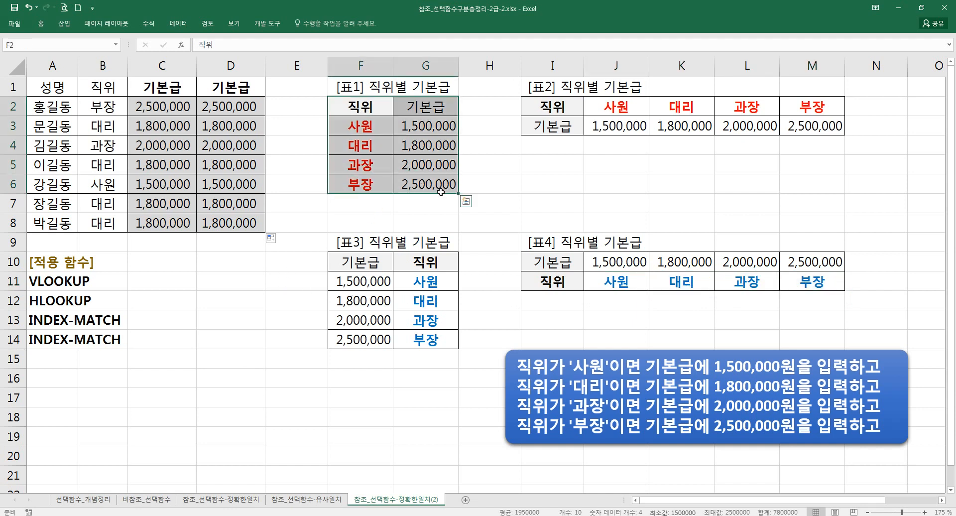
{"action": "left_click", "coordinate": [558, 109]}
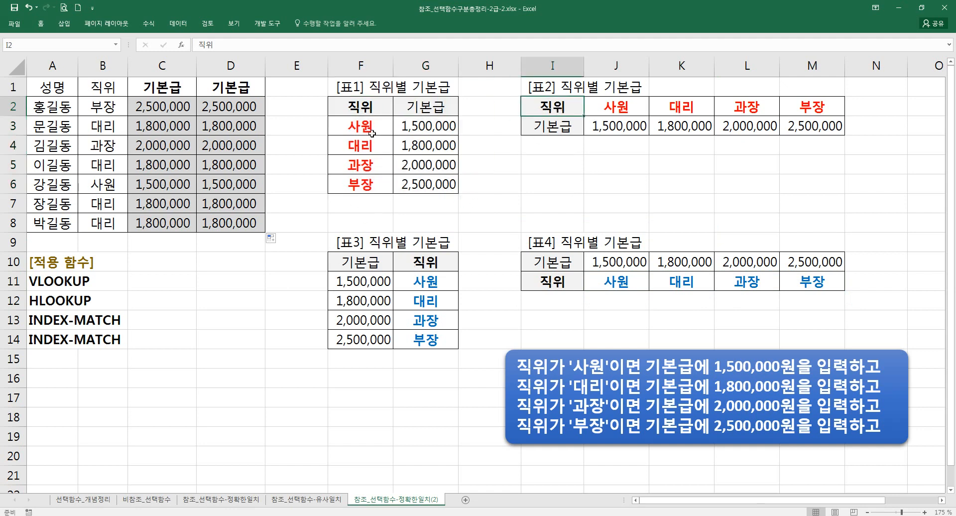
{"action": "left_click_drag", "start_coordinate": [372, 134], "coordinate": [429, 185]}
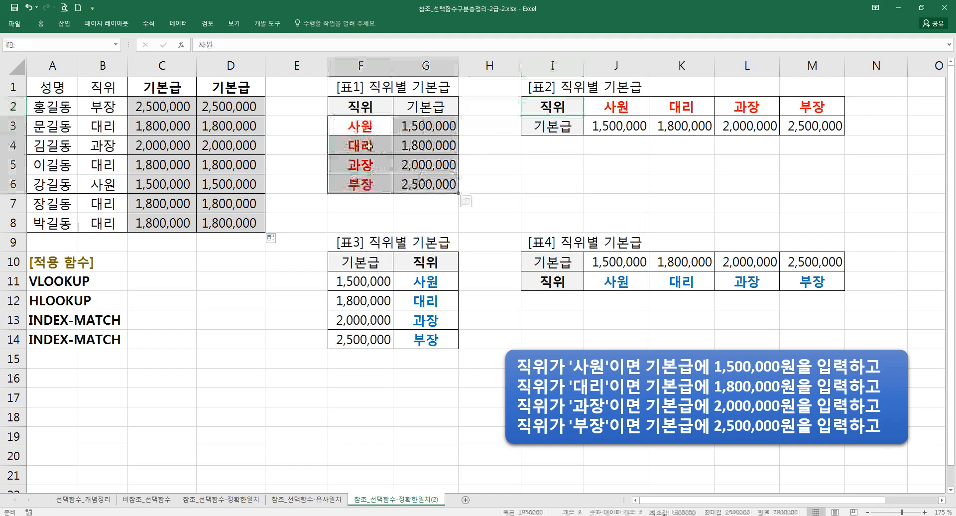
{"action": "left_click_drag", "start_coordinate": [369, 264], "coordinate": [432, 338]}
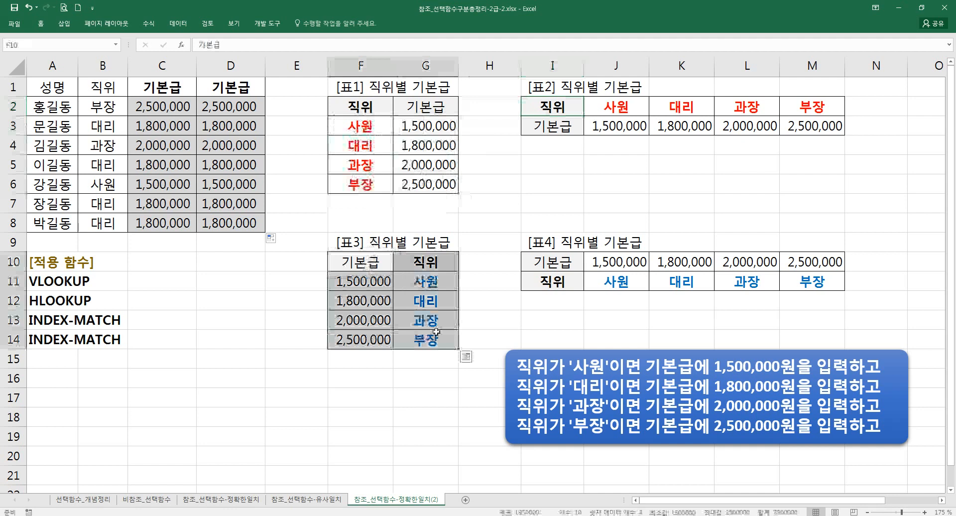
{"action": "left_click", "coordinate": [421, 188]}
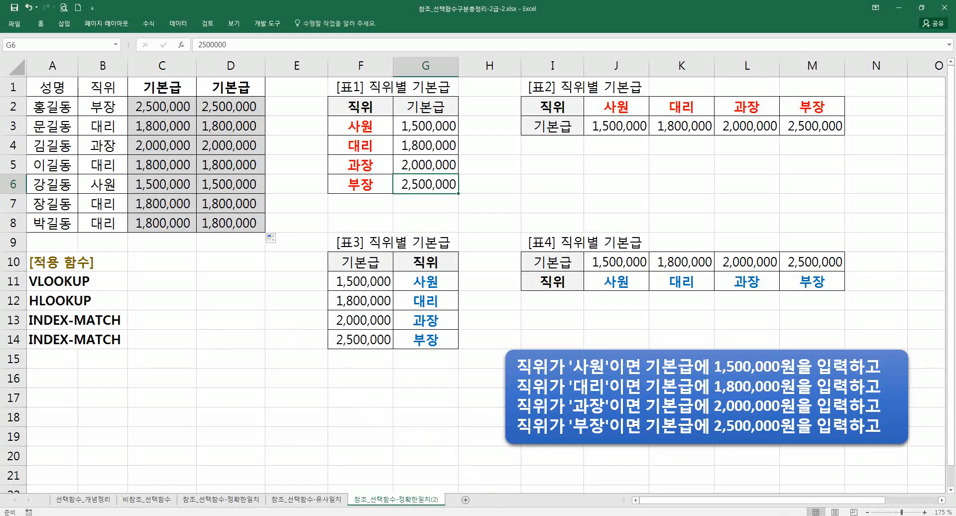
Step: Switch to the 계산작업7-선택함수-2021.xlsm workbook and show the INDEX + MATCH examples on the INDEX-MATCH(1) sheet
{"action": "mouse_move", "coordinate": [510, 513]}
{"action": "left_click", "coordinate": [561, 473]}
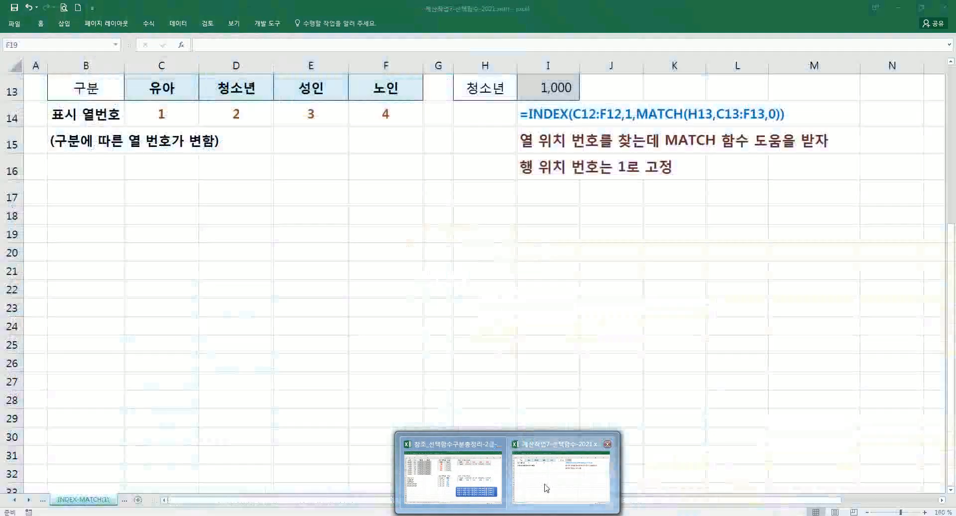
{"action": "scroll", "coordinate": [275, 337], "scroll_direction": "up", "scroll_amount": 3}
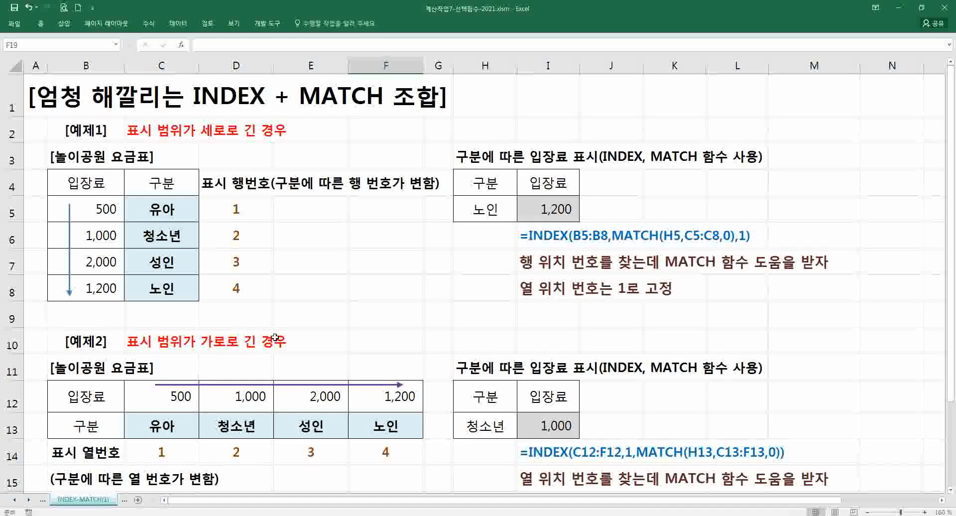
{"action": "left_click", "coordinate": [369, 290]}
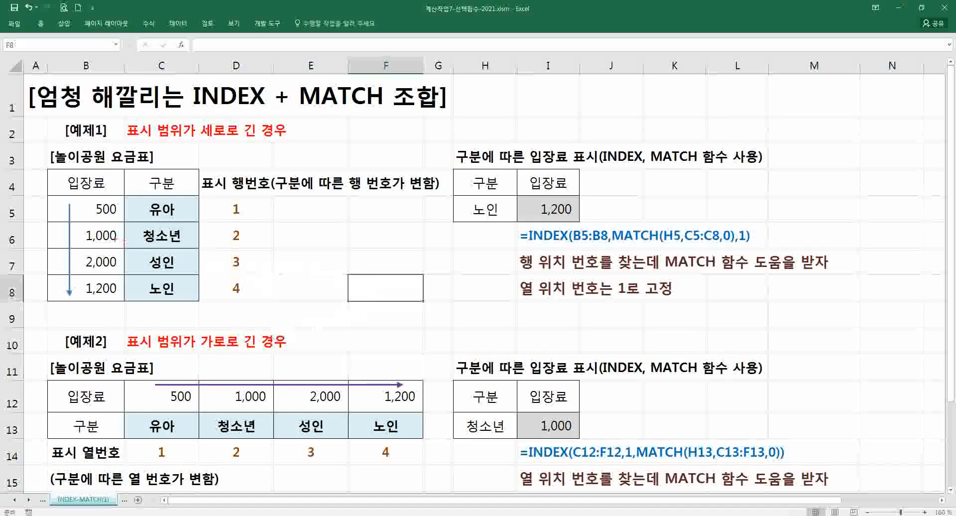
Step: Box 예제1's fee cells B5:B8, handwrite "행? Match" beside them, and draw a downward arrow along the row numbers
{"action": "left_click_drag", "start_coordinate": [78, 200], "coordinate": [120, 297]}
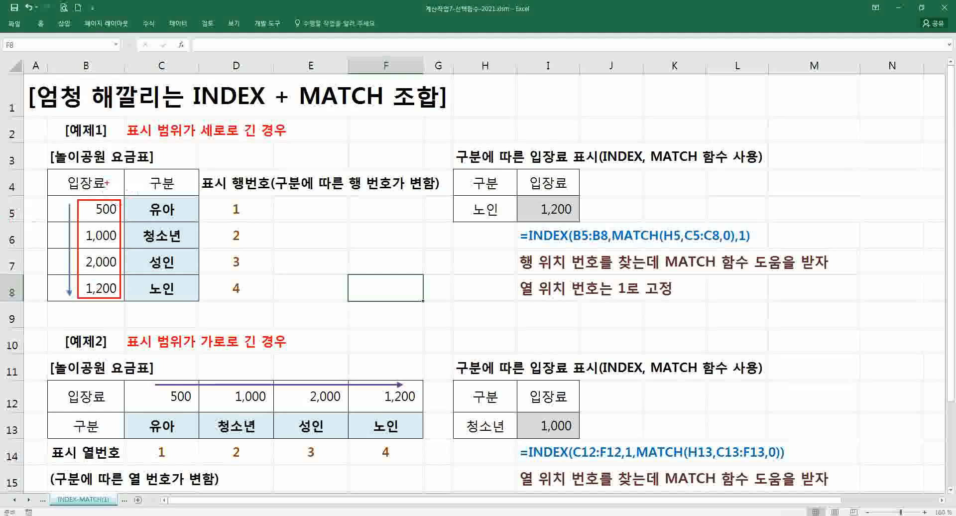
{"action": "left_click_drag", "start_coordinate": [104, 183], "coordinate": [90, 200]}
{"action": "mouse_move", "coordinate": [48, 241]}
{"action": "left_mouse_down"}
{"action": "mouse_move", "coordinate": [59, 256]}
{"action": "mouse_move", "coordinate": [32, 276]}
{"action": "mouse_move", "coordinate": [47, 281]}
{"action": "left_mouse_up"}
{"action": "left_click", "coordinate": [58, 248]}
{"action": "mouse_move", "coordinate": [47, 276]}
{"action": "left_mouse_down"}
{"action": "mouse_move", "coordinate": [63, 280]}
{"action": "mouse_move", "coordinate": [22, 269]}
{"action": "mouse_move", "coordinate": [33, 249]}
{"action": "mouse_move", "coordinate": [38, 256]}
{"action": "left_mouse_up"}
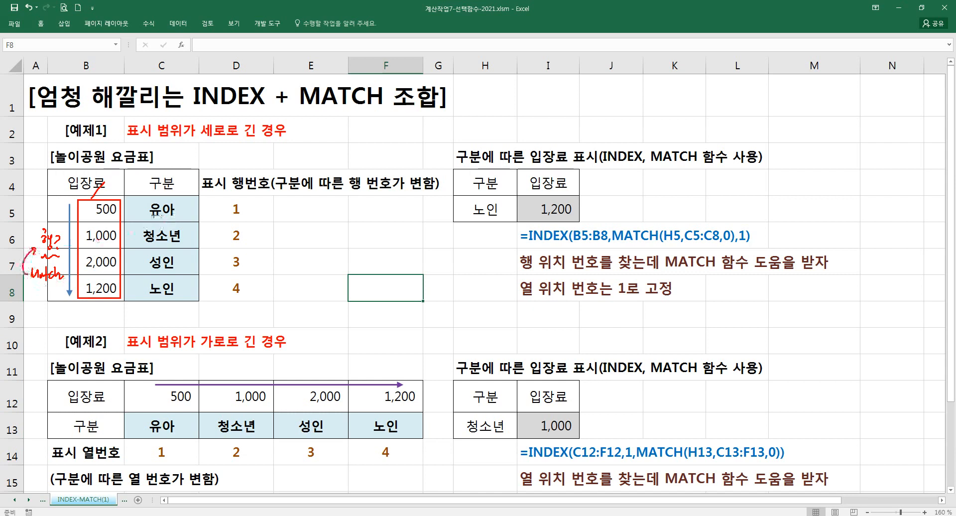
{"action": "left_click_drag", "start_coordinate": [225, 215], "coordinate": [218, 273]}
Step: Box 예제2's fee cells C12:F12 with a handwritten "1행" note, and handwrite "1열" above 예제1's fee box
{"action": "mouse_move", "coordinate": [138, 388]}
{"action": "left_mouse_down"}
{"action": "mouse_move", "coordinate": [172, 408]}
{"action": "mouse_move", "coordinate": [424, 409]}
{"action": "left_mouse_up"}
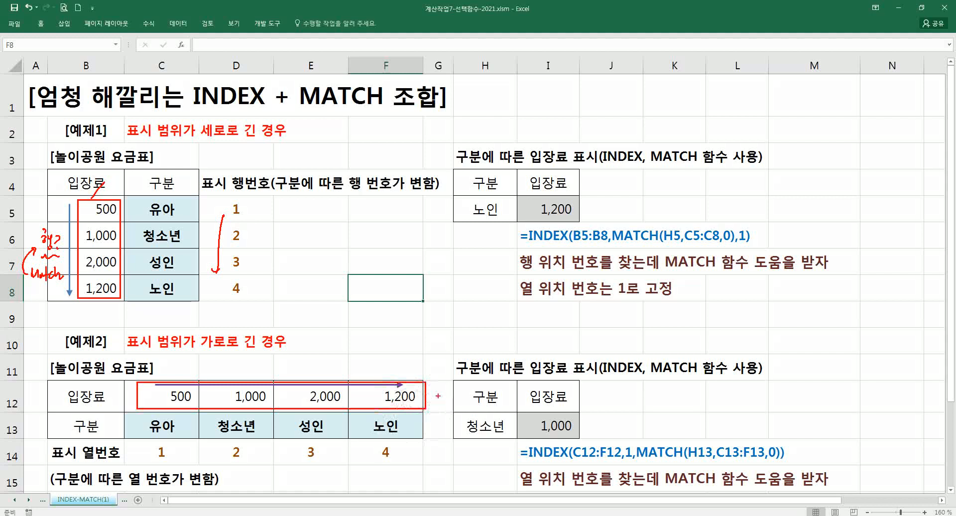
{"action": "left_click_drag", "start_coordinate": [441, 388], "coordinate": [433, 399]}
{"action": "left_click_drag", "start_coordinate": [440, 392], "coordinate": [442, 397]}
{"action": "left_click_drag", "start_coordinate": [447, 390], "coordinate": [448, 396]}
{"action": "left_click_drag", "start_coordinate": [451, 389], "coordinate": [449, 402]}
{"action": "left_click_drag", "start_coordinate": [438, 395], "coordinate": [449, 397]}
{"action": "left_click_drag", "start_coordinate": [107, 185], "coordinate": [105, 190]}
{"action": "left_click_drag", "start_coordinate": [111, 186], "coordinate": [116, 191]}
{"action": "left_click_drag", "start_coordinate": [113, 192], "coordinate": [122, 195]}
Step: Draw an arc over 예제2's fee cells with the handwritten note "열? Match", and clear all the marks
{"action": "left_click_drag", "start_coordinate": [177, 377], "coordinate": [404, 382]}
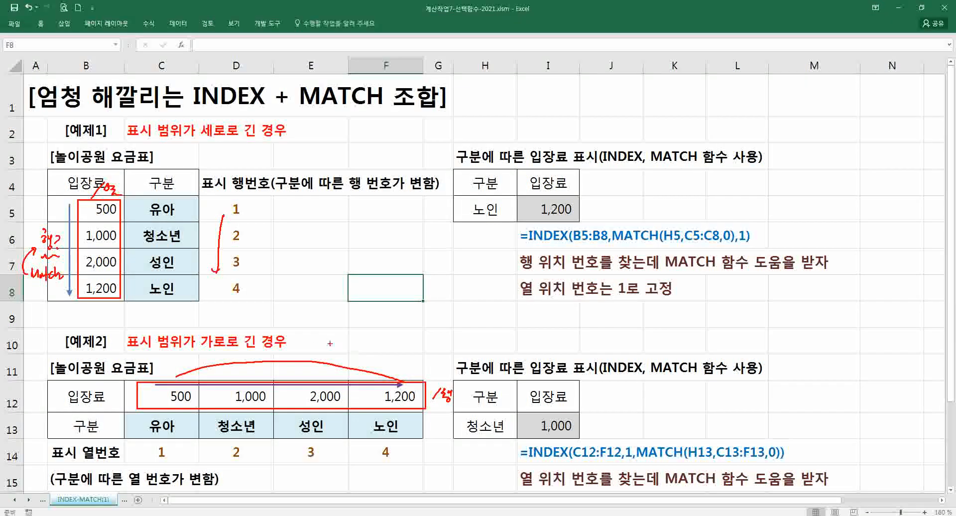
{"action": "left_click_drag", "start_coordinate": [316, 337], "coordinate": [324, 346]}
{"action": "mouse_move", "coordinate": [320, 345]}
{"action": "left_mouse_down"}
{"action": "mouse_move", "coordinate": [405, 350]}
{"action": "mouse_move", "coordinate": [390, 354]}
{"action": "left_mouse_up"}
{"action": "left_click", "coordinate": [335, 354]}
{"action": "left_click", "coordinate": [377, 350]}
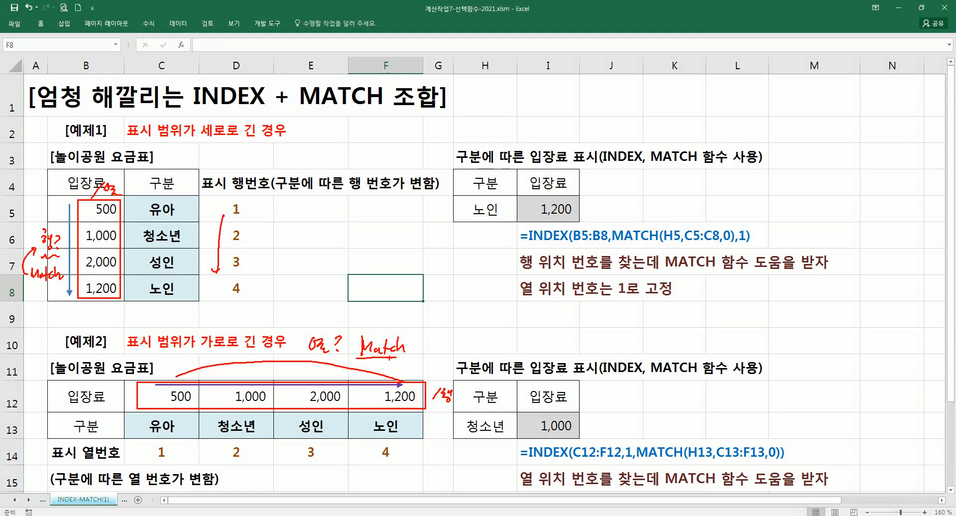
{"action": "key", "text": "Escape"}
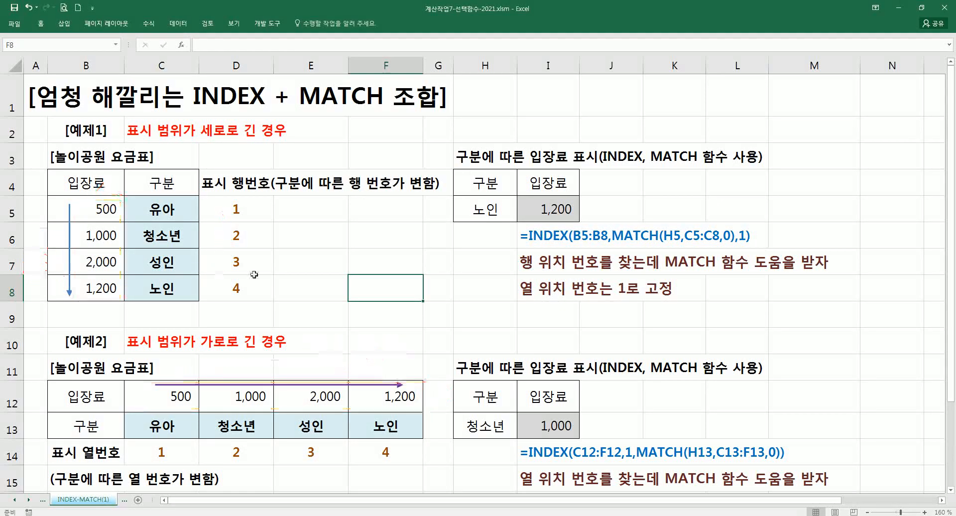
Step: Handwrite "=Index(표시범위," in the blank area below 예제2
{"action": "scroll", "coordinate": [281, 281], "scroll_direction": "down", "scroll_amount": 1}
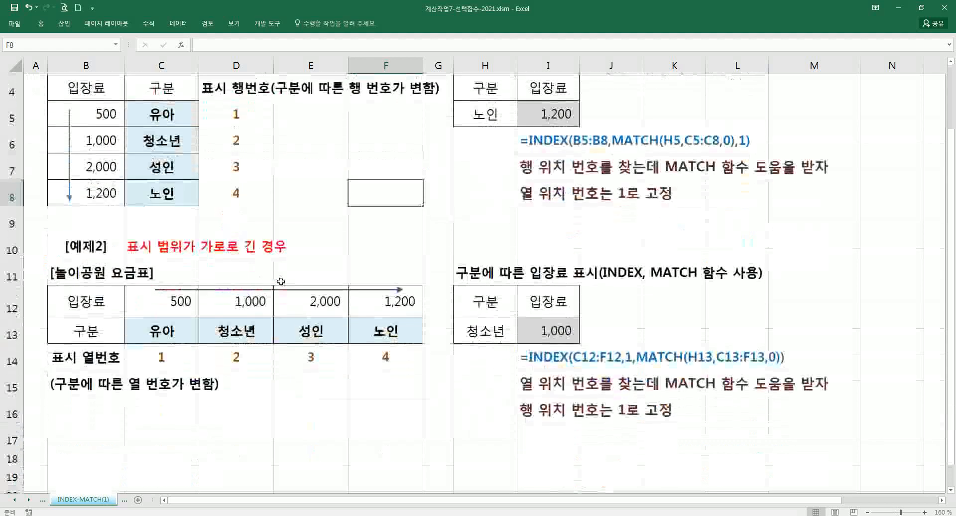
{"action": "scroll", "coordinate": [281, 281], "scroll_direction": "down", "scroll_amount": 2}
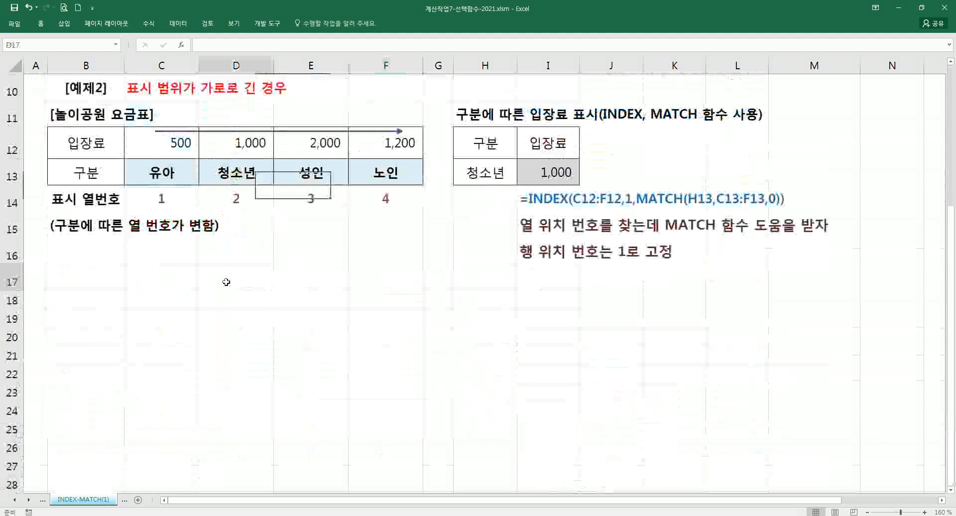
{"action": "left_click", "coordinate": [199, 299]}
{"action": "scroll", "coordinate": [198, 299], "scroll_direction": "down", "scroll_amount": 2}
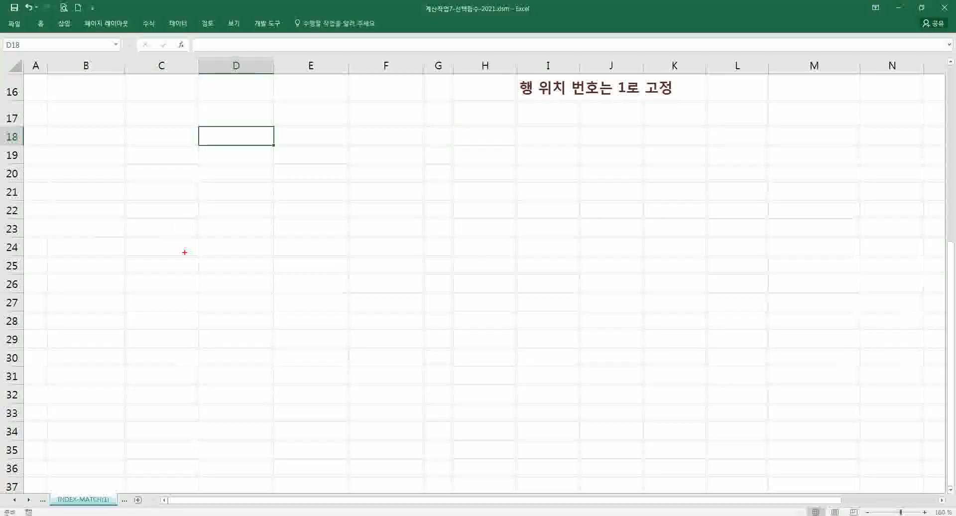
{"action": "mouse_move", "coordinate": [192, 153]}
{"action": "left_mouse_down"}
{"action": "mouse_move", "coordinate": [202, 154]}
{"action": "mouse_move", "coordinate": [203, 171]}
{"action": "mouse_move", "coordinate": [188, 160]}
{"action": "left_mouse_up"}
{"action": "mouse_move", "coordinate": [183, 164]}
{"action": "left_mouse_down"}
{"action": "mouse_move", "coordinate": [208, 162]}
{"action": "mouse_move", "coordinate": [214, 173]}
{"action": "left_mouse_up"}
{"action": "mouse_move", "coordinate": [224, 150]}
{"action": "left_mouse_down"}
{"action": "mouse_move", "coordinate": [224, 171]}
{"action": "mouse_move", "coordinate": [238, 170]}
{"action": "left_mouse_up"}
{"action": "mouse_move", "coordinate": [238, 165]}
{"action": "left_mouse_down"}
{"action": "mouse_move", "coordinate": [260, 171]}
{"action": "mouse_move", "coordinate": [280, 152]}
{"action": "mouse_move", "coordinate": [272, 162]}
{"action": "left_mouse_up"}
{"action": "left_click_drag", "start_coordinate": [276, 155], "coordinate": [275, 162]}
{"action": "mouse_move", "coordinate": [269, 162]}
{"action": "left_mouse_down"}
{"action": "mouse_move", "coordinate": [280, 161]}
{"action": "mouse_move", "coordinate": [275, 169]}
{"action": "left_mouse_up"}
{"action": "left_click_drag", "start_coordinate": [271, 170], "coordinate": [282, 172]}
{"action": "left_click_drag", "start_coordinate": [286, 165], "coordinate": [295, 174]}
{"action": "left_click_drag", "start_coordinate": [300, 153], "coordinate": [308, 162]}
{"action": "mouse_move", "coordinate": [302, 158]}
{"action": "left_mouse_down"}
{"action": "mouse_move", "coordinate": [315, 157]}
{"action": "mouse_move", "coordinate": [317, 167]}
{"action": "mouse_move", "coordinate": [322, 156]}
{"action": "left_mouse_up"}
{"action": "left_click_drag", "start_coordinate": [316, 161], "coordinate": [326, 161]}
Step: Complete the handwritten Index formula with triangle and rectangle arguments, linked to 표시범위 by arcs labelled "행?" and "열?"
{"action": "mouse_move", "coordinate": [323, 161]}
{"action": "left_mouse_down"}
{"action": "mouse_move", "coordinate": [320, 170]}
{"action": "mouse_move", "coordinate": [374, 182]}
{"action": "mouse_move", "coordinate": [372, 201]}
{"action": "left_mouse_up"}
{"action": "left_click_drag", "start_coordinate": [379, 196], "coordinate": [377, 206]}
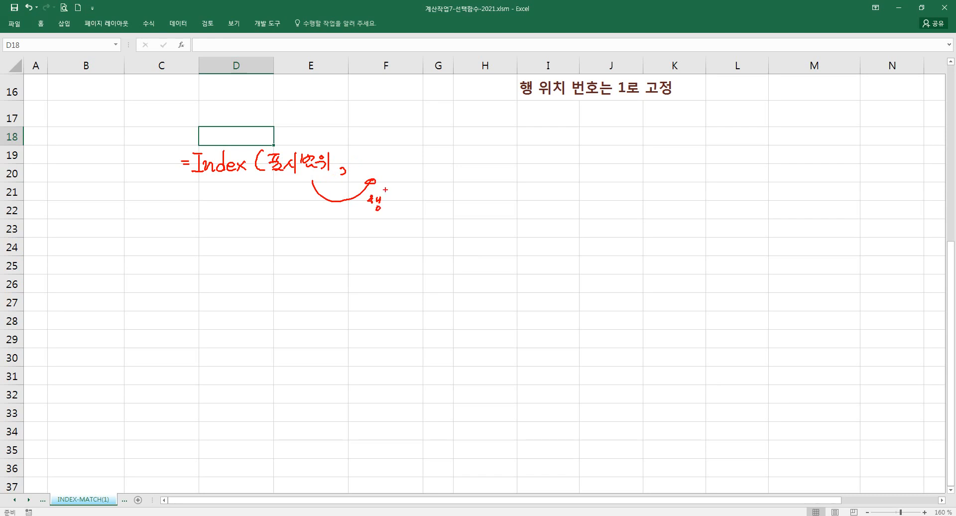
{"action": "mouse_move", "coordinate": [328, 144]}
{"action": "left_mouse_down"}
{"action": "mouse_move", "coordinate": [415, 141]}
{"action": "mouse_move", "coordinate": [422, 151]}
{"action": "mouse_move", "coordinate": [365, 169]}
{"action": "mouse_move", "coordinate": [379, 157]}
{"action": "mouse_move", "coordinate": [453, 173]}
{"action": "left_mouse_up"}
{"action": "left_click_drag", "start_coordinate": [392, 118], "coordinate": [417, 123]}
{"action": "left_click", "coordinate": [416, 126]}
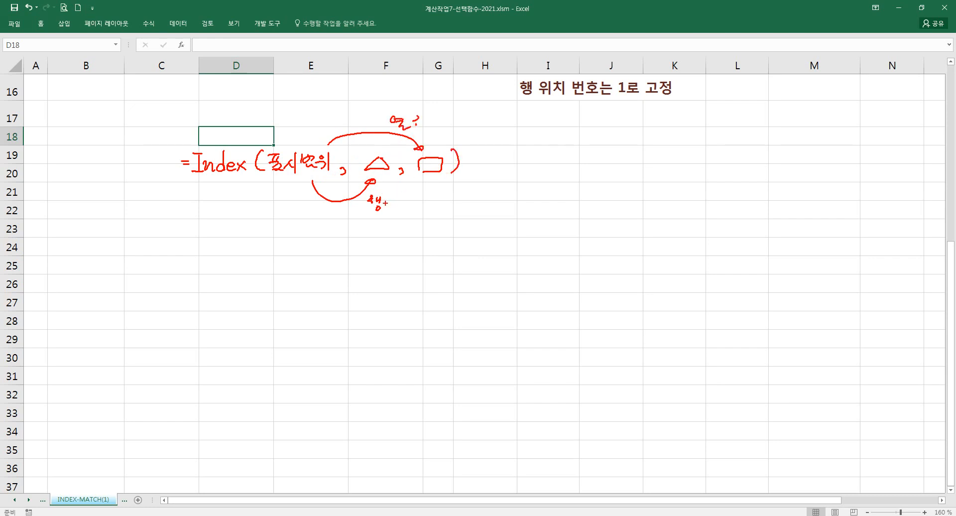
{"action": "left_click_drag", "start_coordinate": [383, 199], "coordinate": [386, 205]}
{"action": "left_click", "coordinate": [387, 207]}
Step: Sketch case ① as a one-column table noted "1열" and "행? Match", and add "Match" to the formula's "행?" label
{"action": "left_click_drag", "start_coordinate": [273, 226], "coordinate": [300, 280]}
{"action": "mouse_move", "coordinate": [304, 228]}
{"action": "left_mouse_down"}
{"action": "mouse_move", "coordinate": [334, 280]}
{"action": "mouse_move", "coordinate": [311, 281]}
{"action": "mouse_move", "coordinate": [336, 281]}
{"action": "left_mouse_up"}
{"action": "mouse_move", "coordinate": [315, 210]}
{"action": "left_mouse_down"}
{"action": "mouse_move", "coordinate": [312, 219]}
{"action": "mouse_move", "coordinate": [332, 222]}
{"action": "mouse_move", "coordinate": [328, 243]}
{"action": "left_mouse_up"}
{"action": "mouse_move", "coordinate": [307, 254]}
{"action": "left_mouse_down"}
{"action": "mouse_move", "coordinate": [325, 255]}
{"action": "mouse_move", "coordinate": [324, 264]}
{"action": "mouse_move", "coordinate": [354, 257]}
{"action": "left_mouse_up"}
{"action": "mouse_move", "coordinate": [356, 249]}
{"action": "left_mouse_down"}
{"action": "mouse_move", "coordinate": [357, 260]}
{"action": "mouse_move", "coordinate": [405, 264]}
{"action": "mouse_move", "coordinate": [409, 255]}
{"action": "left_mouse_up"}
{"action": "left_click_drag", "start_coordinate": [413, 257], "coordinate": [420, 263]}
{"action": "left_click_drag", "start_coordinate": [420, 258], "coordinate": [425, 263]}
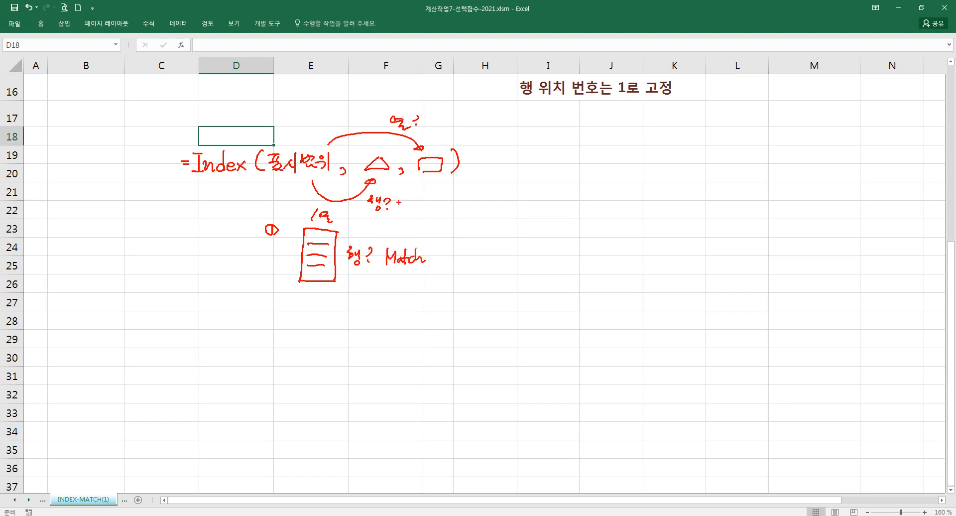
{"action": "left_click_drag", "start_coordinate": [395, 214], "coordinate": [411, 214]}
{"action": "left_click_drag", "start_coordinate": [408, 207], "coordinate": [416, 213]}
{"action": "left_click_drag", "start_coordinate": [421, 195], "coordinate": [431, 215]}
Step: Sketch case ② as a one-row table noted "1행" and "열? Match", and add "Match" to the formula's "열?" label
{"action": "left_click_drag", "start_coordinate": [494, 222], "coordinate": [494, 233]}
{"action": "mouse_move", "coordinate": [520, 231]}
{"action": "left_mouse_down"}
{"action": "mouse_move", "coordinate": [521, 251]}
{"action": "mouse_move", "coordinate": [588, 238]}
{"action": "mouse_move", "coordinate": [520, 253]}
{"action": "mouse_move", "coordinate": [551, 254]}
{"action": "left_mouse_up"}
{"action": "mouse_move", "coordinate": [570, 233]}
{"action": "left_mouse_down"}
{"action": "mouse_move", "coordinate": [570, 251]}
{"action": "mouse_move", "coordinate": [602, 258]}
{"action": "mouse_move", "coordinate": [621, 252]}
{"action": "left_mouse_up"}
{"action": "left_click_drag", "start_coordinate": [620, 246], "coordinate": [628, 253]}
{"action": "left_click_drag", "start_coordinate": [616, 254], "coordinate": [619, 256]}
{"action": "key", "text": "ctrl+z"}
{"action": "left_click_drag", "start_coordinate": [527, 257], "coordinate": [577, 258]}
{"action": "left_click_drag", "start_coordinate": [538, 283], "coordinate": [602, 293]}
{"action": "left_click_drag", "start_coordinate": [608, 279], "coordinate": [615, 292]}
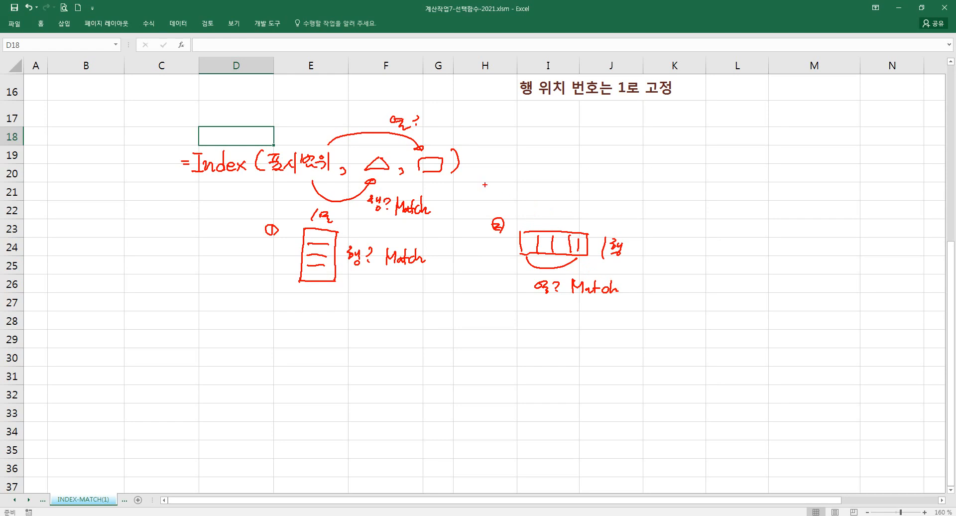
{"action": "left_click_drag", "start_coordinate": [427, 114], "coordinate": [425, 135]}
{"action": "left_click_drag", "start_coordinate": [427, 115], "coordinate": [438, 128]}
{"action": "left_click_drag", "start_coordinate": [438, 124], "coordinate": [468, 130]}
Step: Sketch case ③ below the other two as a grid with several rows and columns
{"action": "left_click_drag", "start_coordinate": [303, 317], "coordinate": [355, 368]}
{"action": "mouse_move", "coordinate": [354, 326]}
{"action": "left_mouse_down"}
{"action": "mouse_move", "coordinate": [410, 342]}
{"action": "mouse_move", "coordinate": [408, 367]}
{"action": "left_mouse_up"}
{"action": "left_click_drag", "start_coordinate": [360, 368], "coordinate": [406, 369]}
{"action": "mouse_move", "coordinate": [369, 327]}
{"action": "left_mouse_down"}
{"action": "mouse_move", "coordinate": [369, 363]}
{"action": "mouse_move", "coordinate": [393, 365]}
{"action": "left_mouse_up"}
{"action": "mouse_move", "coordinate": [353, 339]}
{"action": "left_mouse_down"}
{"action": "mouse_move", "coordinate": [400, 340]}
{"action": "mouse_move", "coordinate": [394, 350]}
{"action": "left_mouse_up"}
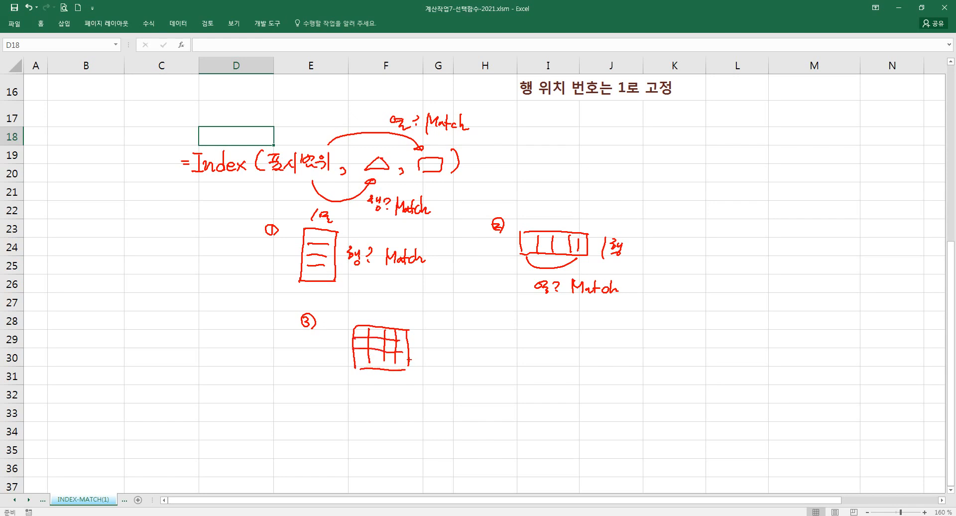
Step: Bracket the case ③ grid's rows with the note "행? Match" and its columns with the note "열 Match"
{"action": "mouse_move", "coordinate": [417, 329]}
{"action": "left_mouse_down"}
{"action": "mouse_move", "coordinate": [417, 366]}
{"action": "mouse_move", "coordinate": [443, 347]}
{"action": "left_mouse_up"}
{"action": "mouse_move", "coordinate": [440, 343]}
{"action": "left_mouse_down"}
{"action": "mouse_move", "coordinate": [441, 353]}
{"action": "mouse_move", "coordinate": [486, 353]}
{"action": "left_mouse_up"}
{"action": "left_click_drag", "start_coordinate": [482, 350], "coordinate": [490, 355]}
{"action": "left_click_drag", "start_coordinate": [496, 340], "coordinate": [504, 357]}
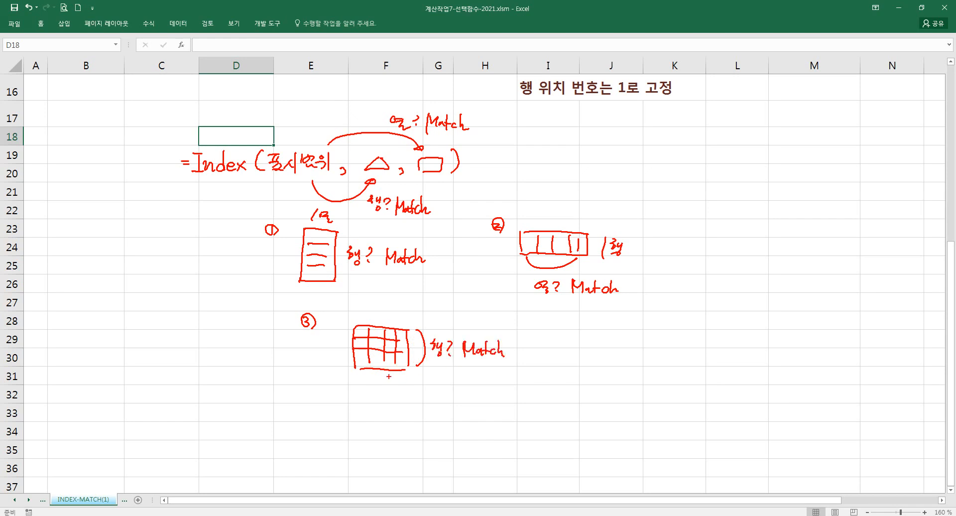
{"action": "mouse_move", "coordinate": [359, 375]}
{"action": "left_mouse_down"}
{"action": "mouse_move", "coordinate": [402, 381]}
{"action": "mouse_move", "coordinate": [382, 399]}
{"action": "mouse_move", "coordinate": [377, 428]}
{"action": "mouse_move", "coordinate": [424, 427]}
{"action": "left_mouse_up"}
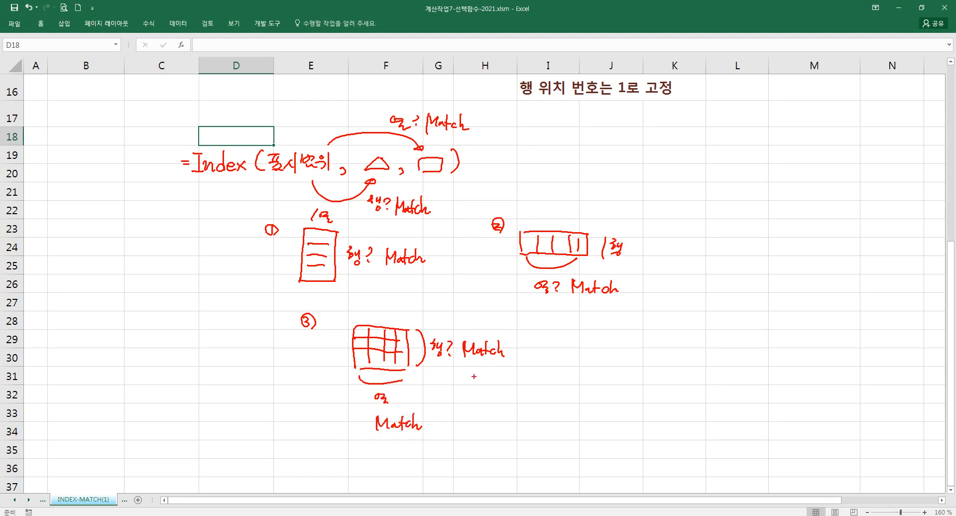
Step: Underline both "Match" notes of case ③, hatch the cells of all three table sketches, and leave the drawing mode
{"action": "left_click_drag", "start_coordinate": [467, 364], "coordinate": [501, 363]}
{"action": "left_click_drag", "start_coordinate": [380, 439], "coordinate": [424, 439]}
{"action": "mouse_move", "coordinate": [332, 234]}
{"action": "left_mouse_down"}
{"action": "mouse_move", "coordinate": [307, 251]}
{"action": "mouse_move", "coordinate": [312, 269]}
{"action": "left_mouse_up"}
{"action": "left_click_drag", "start_coordinate": [329, 265], "coordinate": [321, 272]}
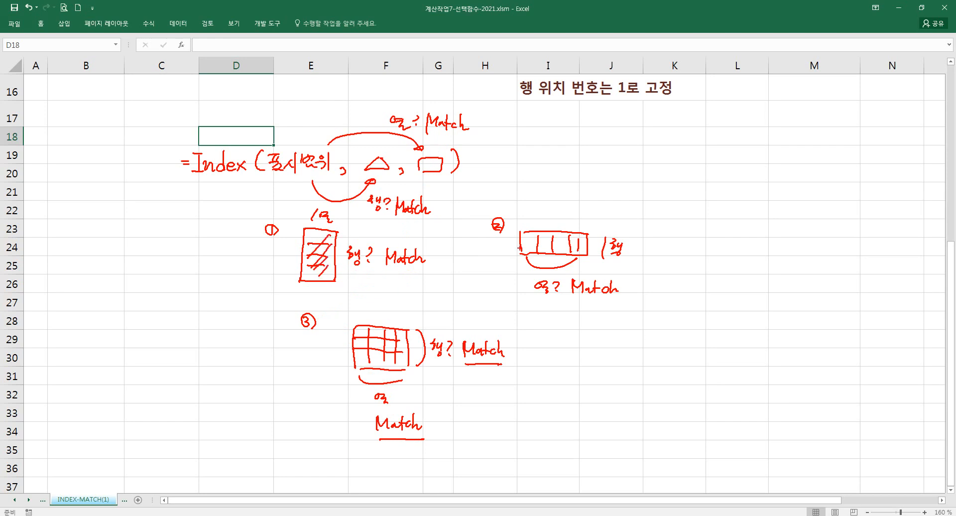
{"action": "left_click_drag", "start_coordinate": [542, 234], "coordinate": [534, 248]}
{"action": "mouse_move", "coordinate": [560, 232]}
{"action": "left_mouse_down"}
{"action": "mouse_move", "coordinate": [544, 249]}
{"action": "mouse_move", "coordinate": [553, 248]}
{"action": "left_mouse_up"}
{"action": "left_click_drag", "start_coordinate": [587, 234], "coordinate": [579, 243]}
{"action": "left_click_drag", "start_coordinate": [381, 328], "coordinate": [360, 352]}
{"action": "mouse_move", "coordinate": [393, 332]}
{"action": "left_mouse_down"}
{"action": "mouse_move", "coordinate": [369, 359]}
{"action": "mouse_move", "coordinate": [377, 361]}
{"action": "left_mouse_up"}
{"action": "left_click_drag", "start_coordinate": [405, 346], "coordinate": [387, 364]}
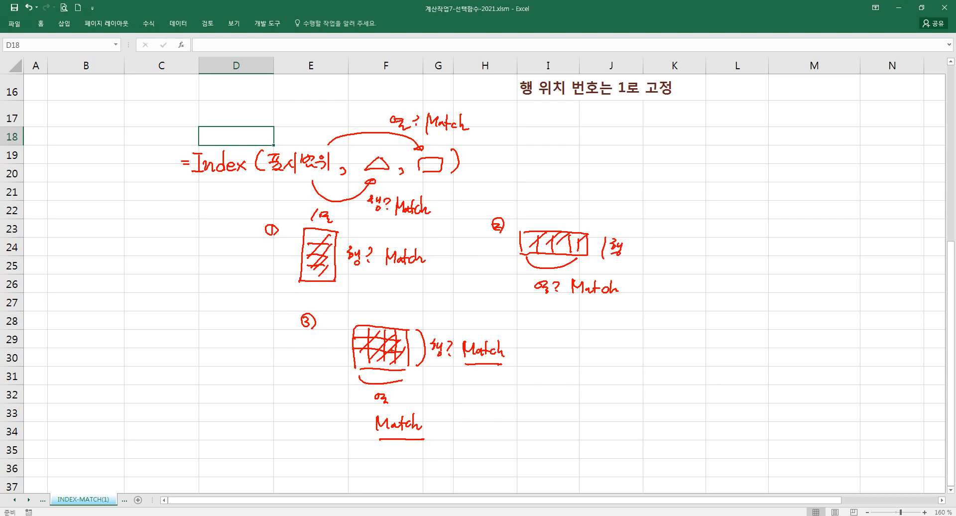
{"action": "key", "text": "Escape"}
Step: Review the row positions in [예제1] by selecting the blank cells E5:E8 beside the row numbers
{"action": "scroll", "coordinate": [238, 251], "scroll_direction": "up", "scroll_amount": 5}
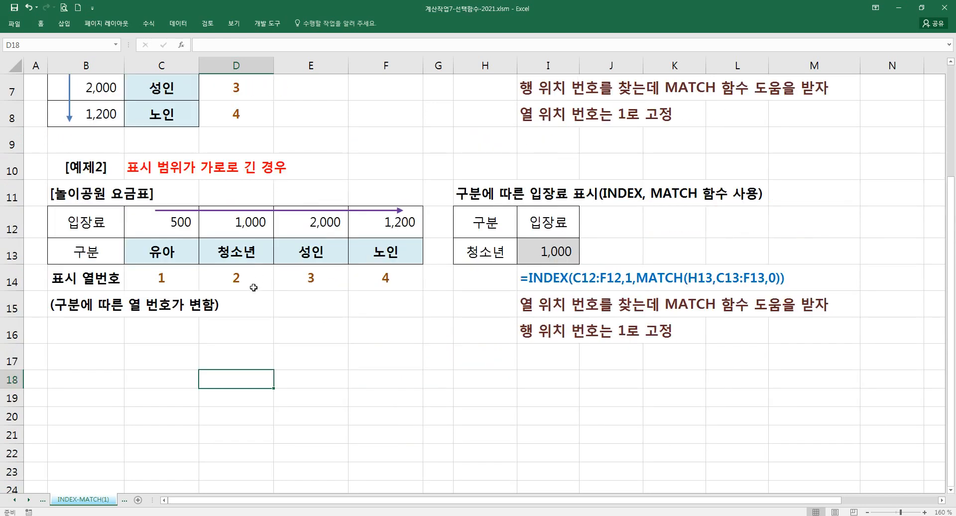
{"action": "left_click", "coordinate": [307, 289]}
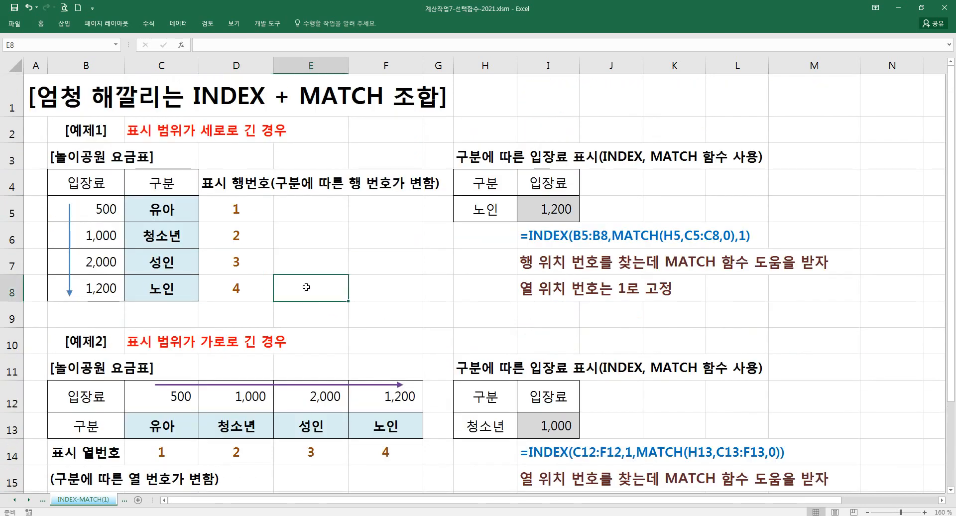
{"action": "left_click", "coordinate": [320, 214]}
{"action": "left_click", "coordinate": [316, 234]}
{"action": "left_click", "coordinate": [316, 265]}
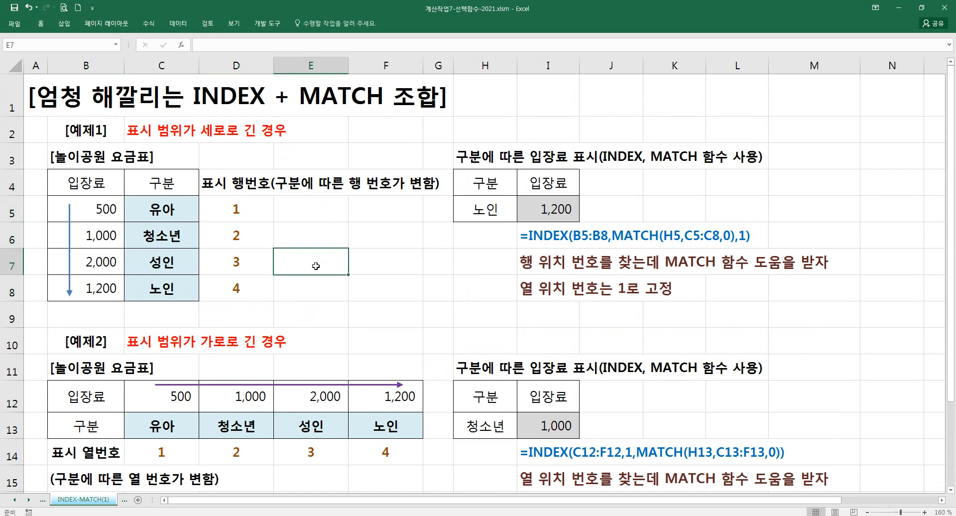
{"action": "left_click", "coordinate": [309, 285]}
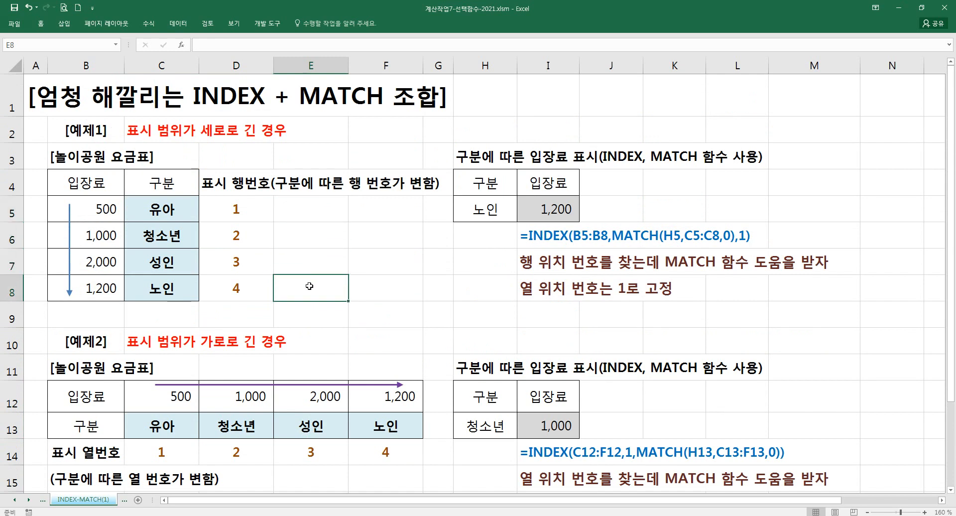
{"action": "left_click_drag", "start_coordinate": [312, 209], "coordinate": [298, 280]}
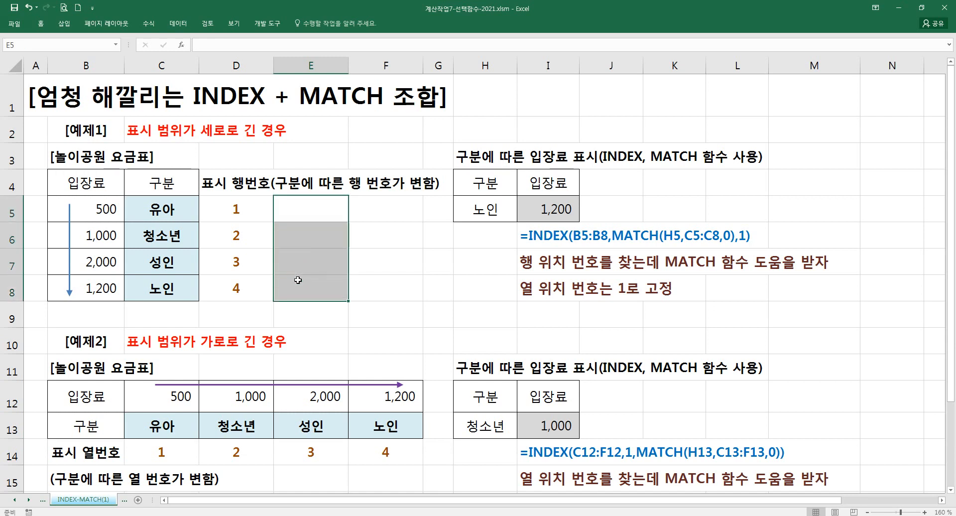